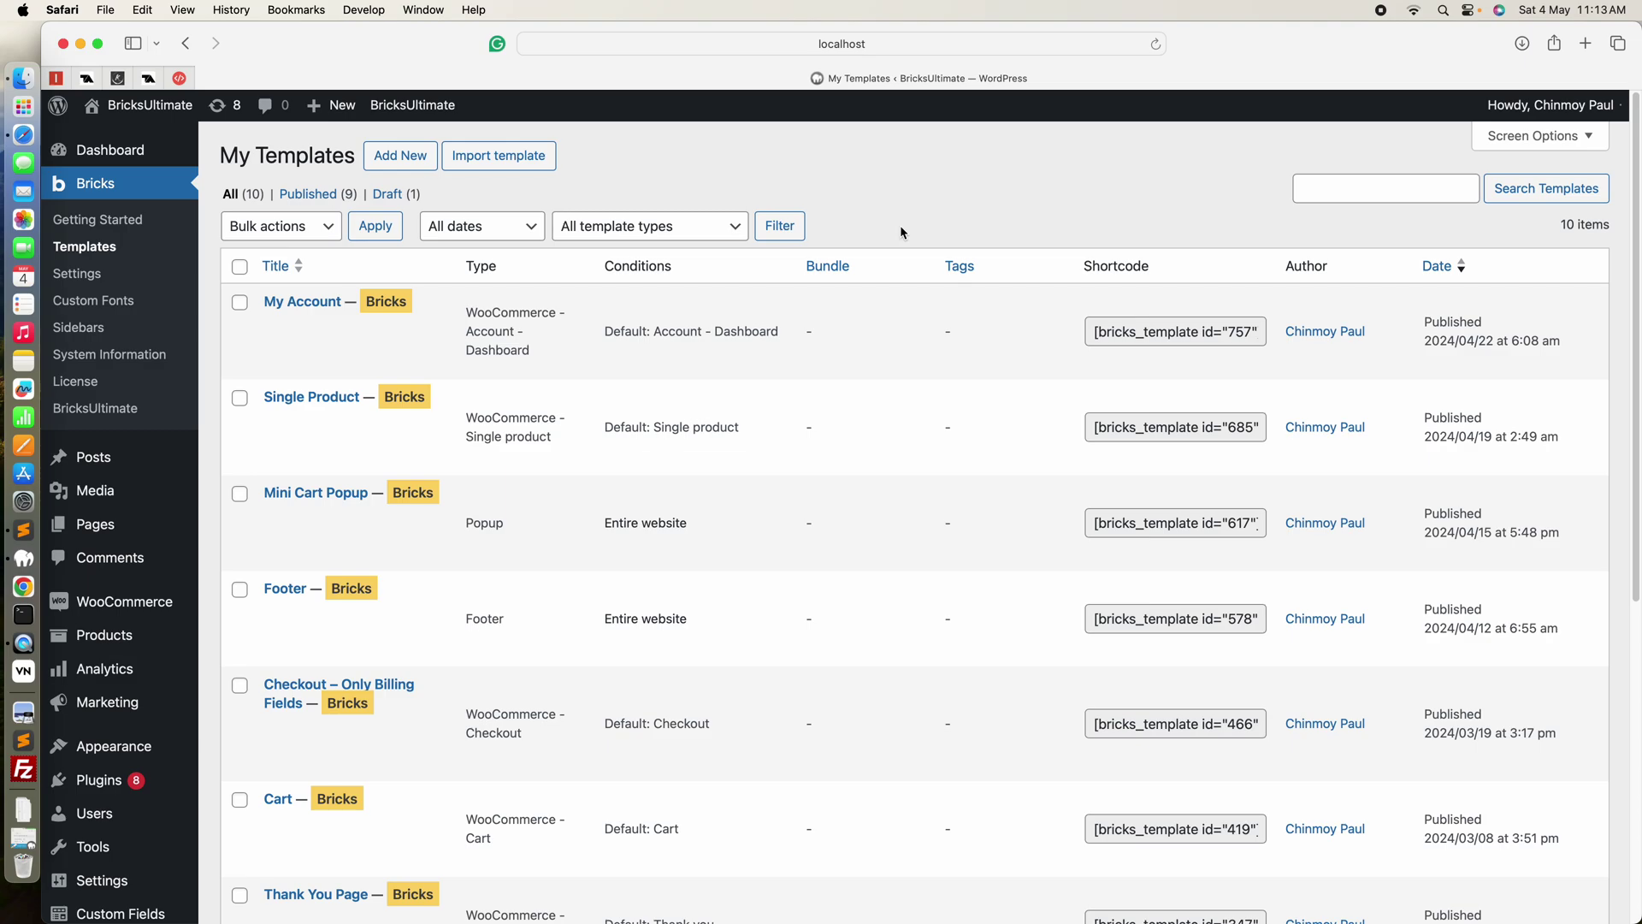
Find the Thank You Page template in the templates list and open it for editing.
{"action": "scroll", "coordinate": [551, 347], "scroll_direction": "down", "scroll_amount": 4}
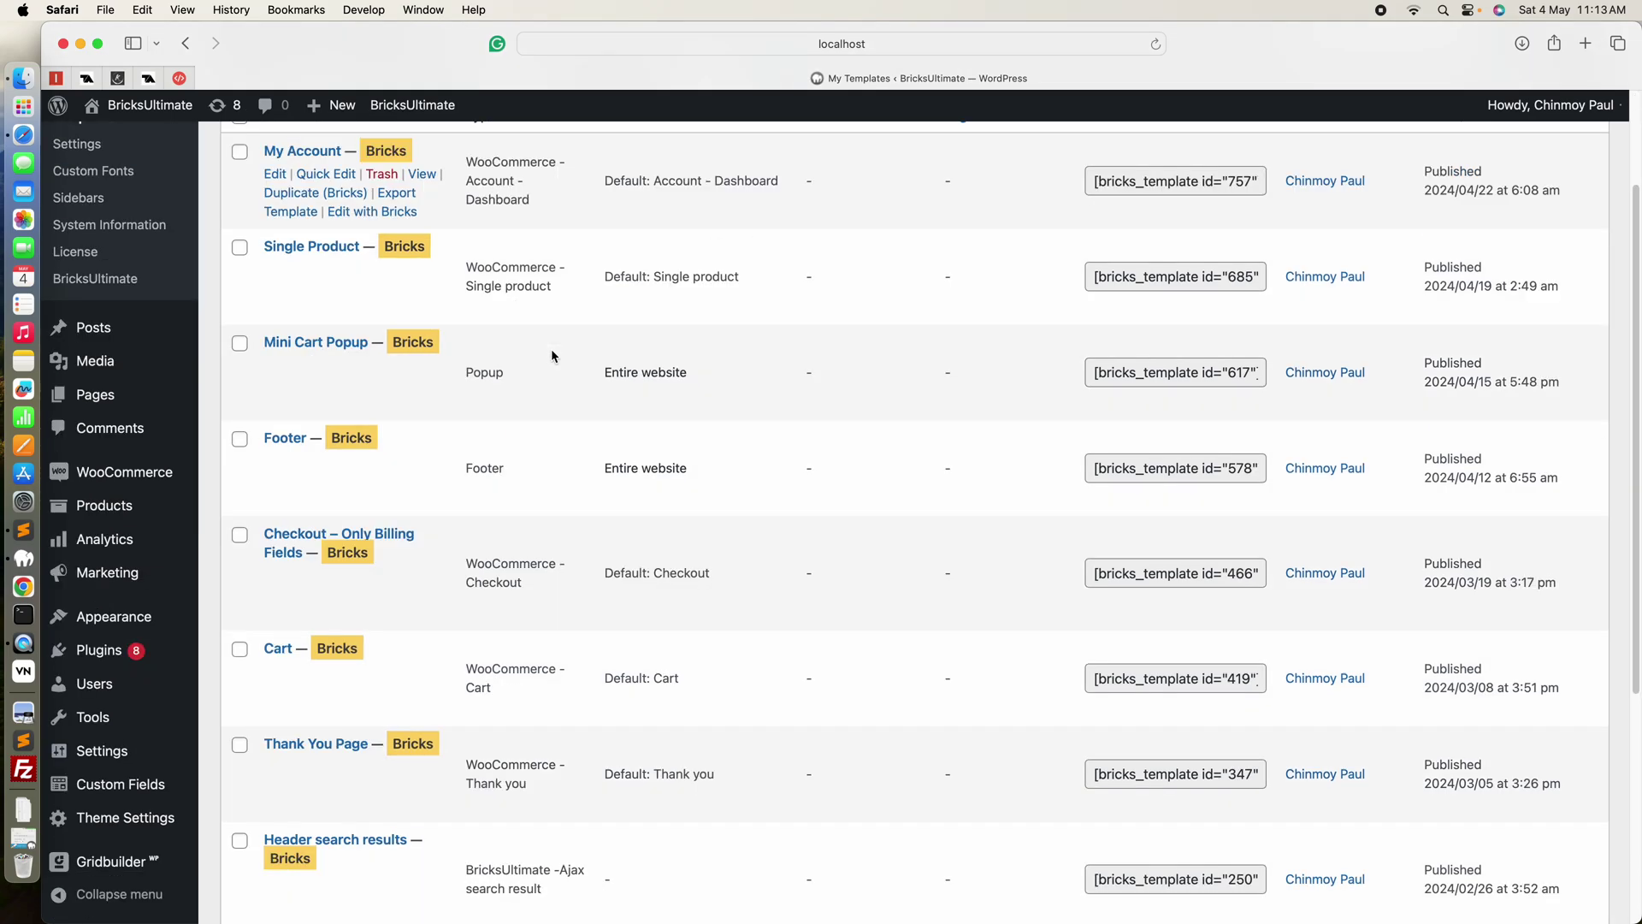
{"action": "scroll", "coordinate": [339, 302], "scroll_direction": "up", "scroll_amount": 1}
{"action": "scroll", "coordinate": [340, 301], "scroll_direction": "up", "scroll_amount": 3}
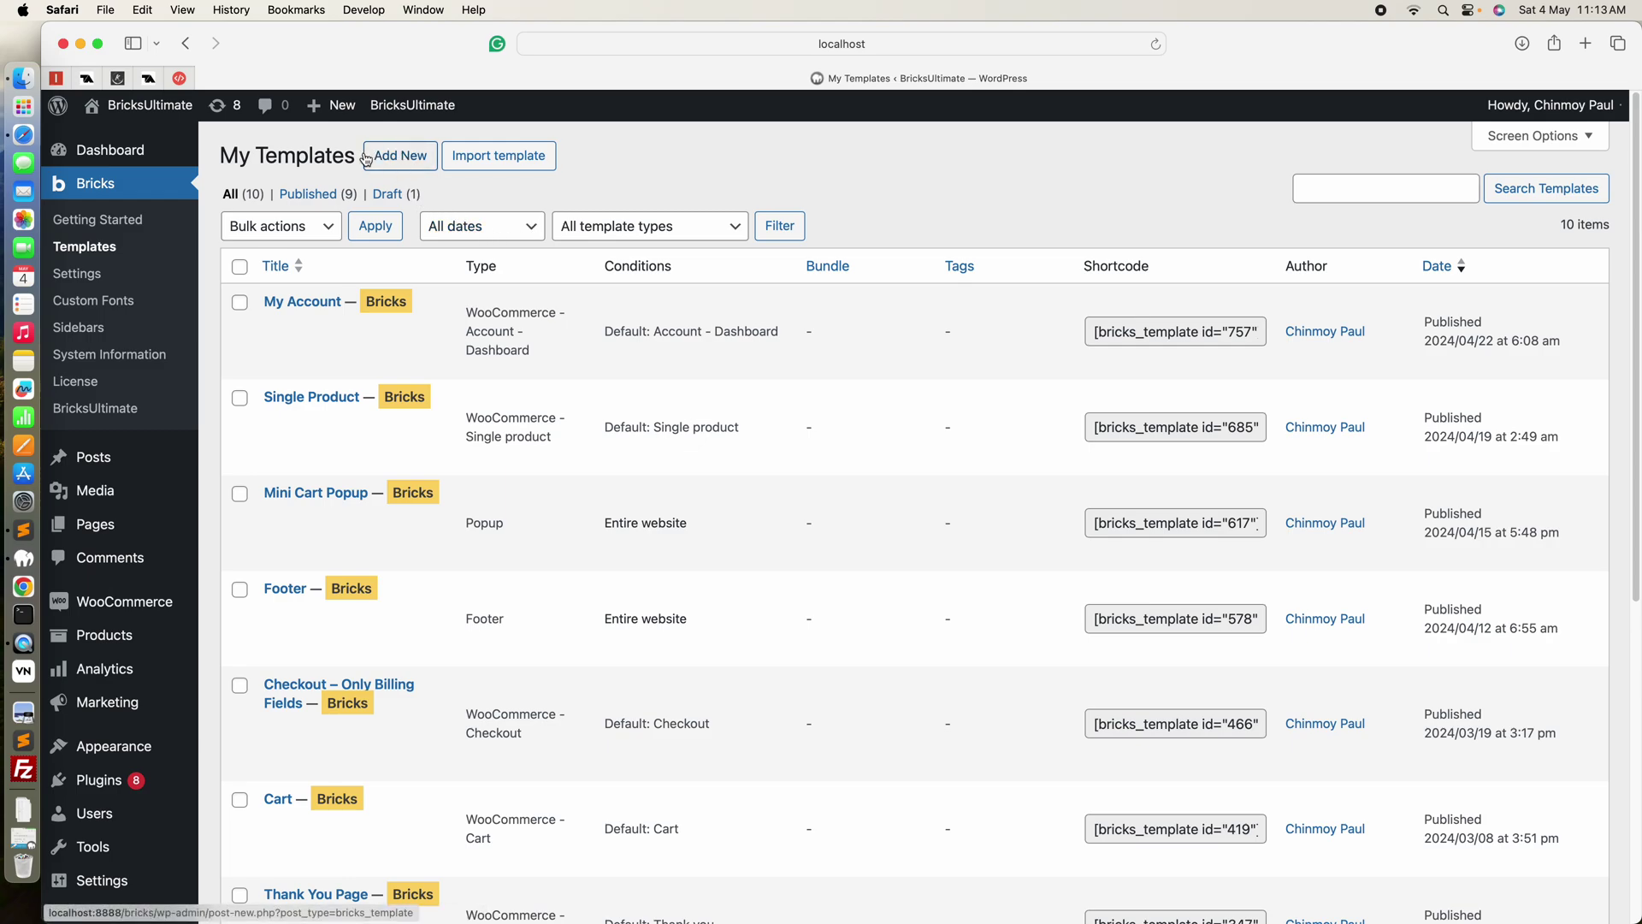
{"action": "scroll", "coordinate": [387, 385], "scroll_direction": "down", "scroll_amount": 5}
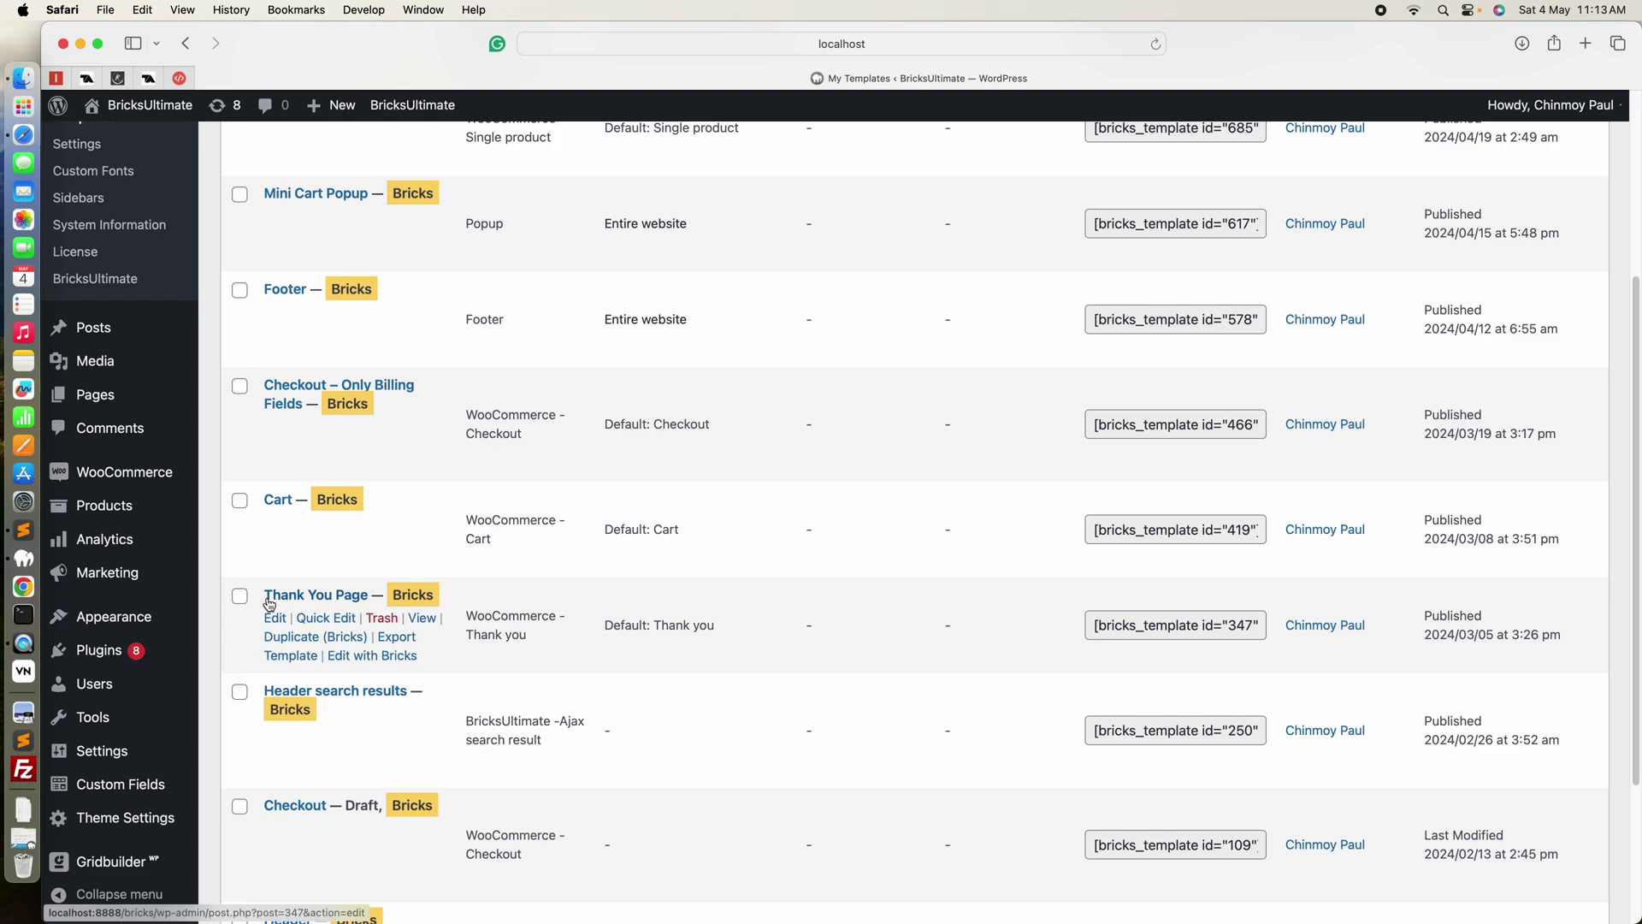
{"action": "left_click", "coordinate": [276, 619]}
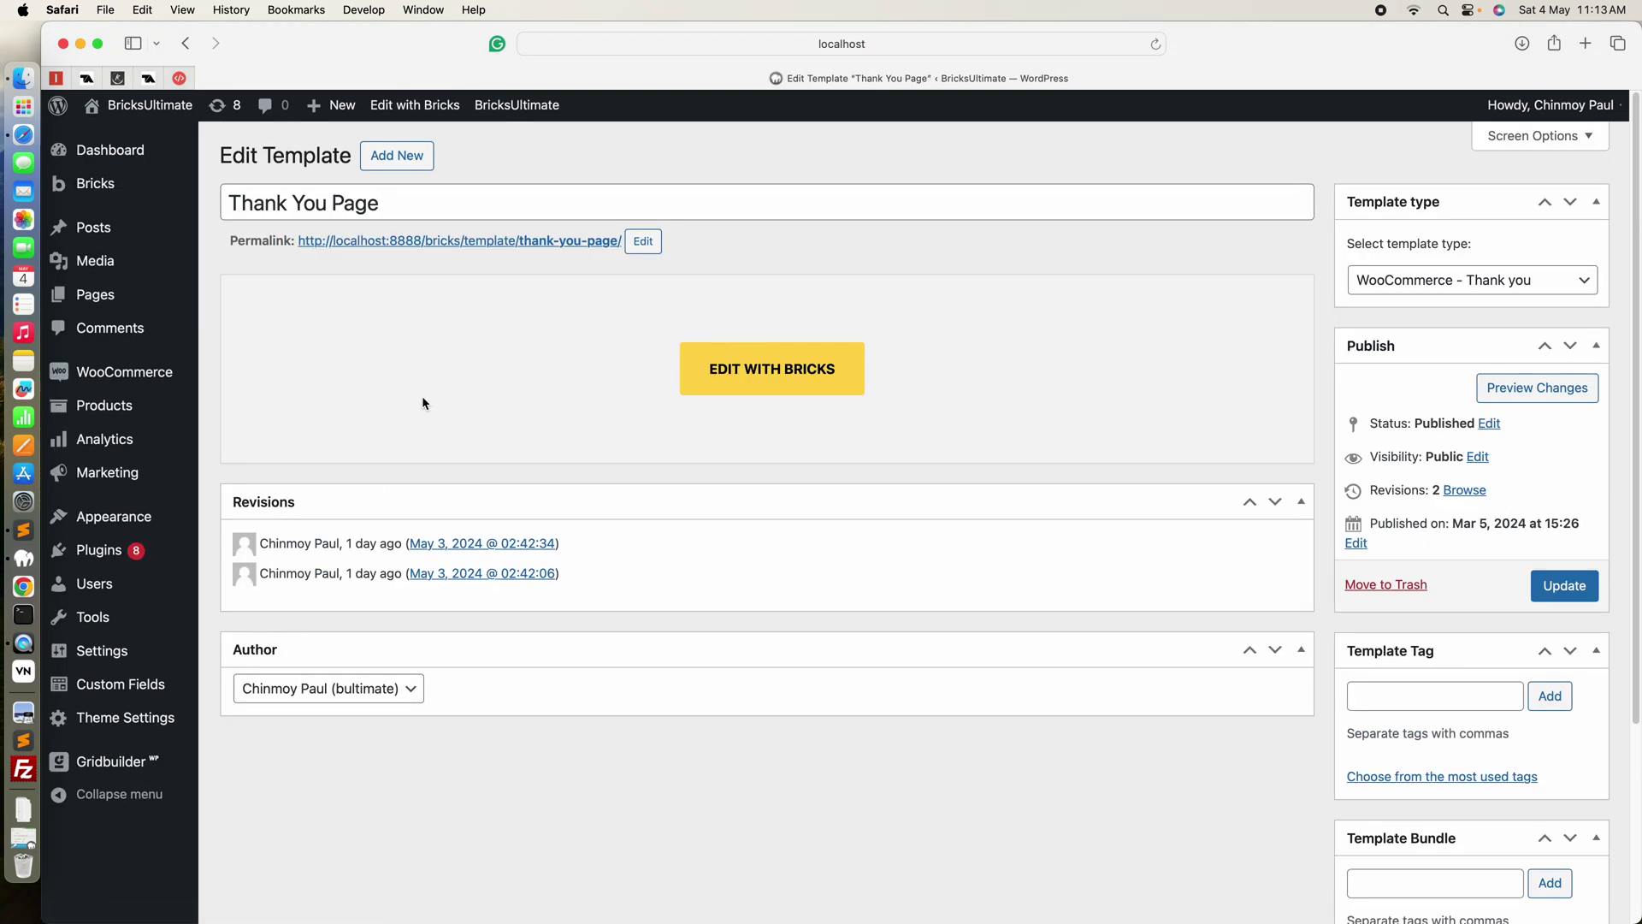
Check the template's title and look through the available template types without changing the selection.
{"action": "left_click_drag", "start_coordinate": [381, 206], "coordinate": [221, 202]}
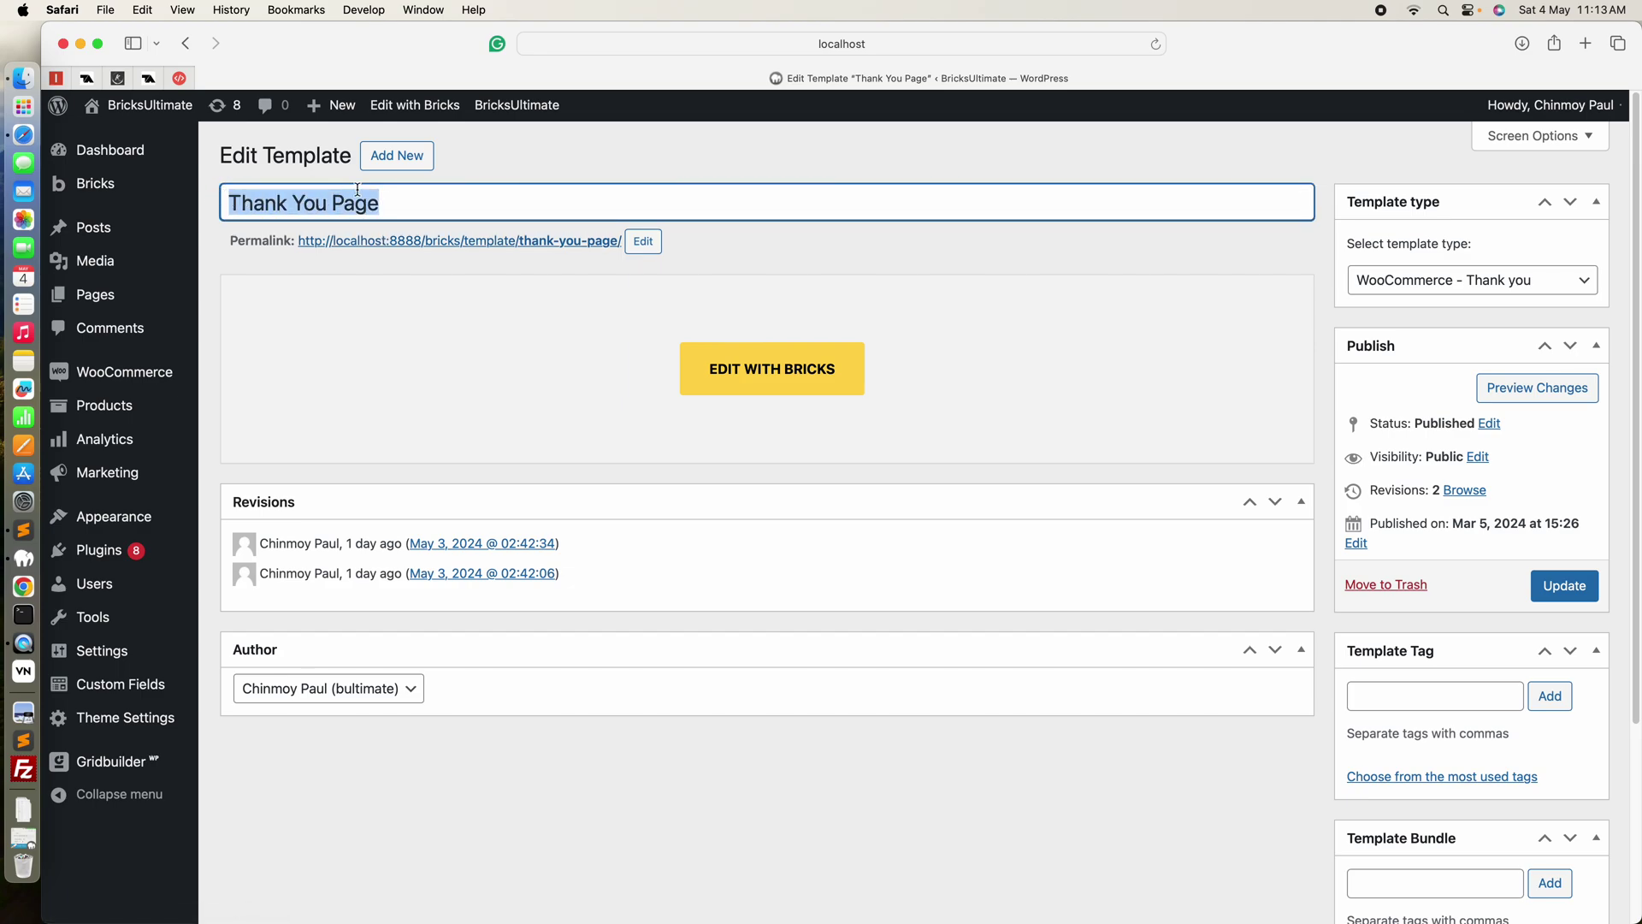
{"action": "left_click", "coordinate": [525, 177]}
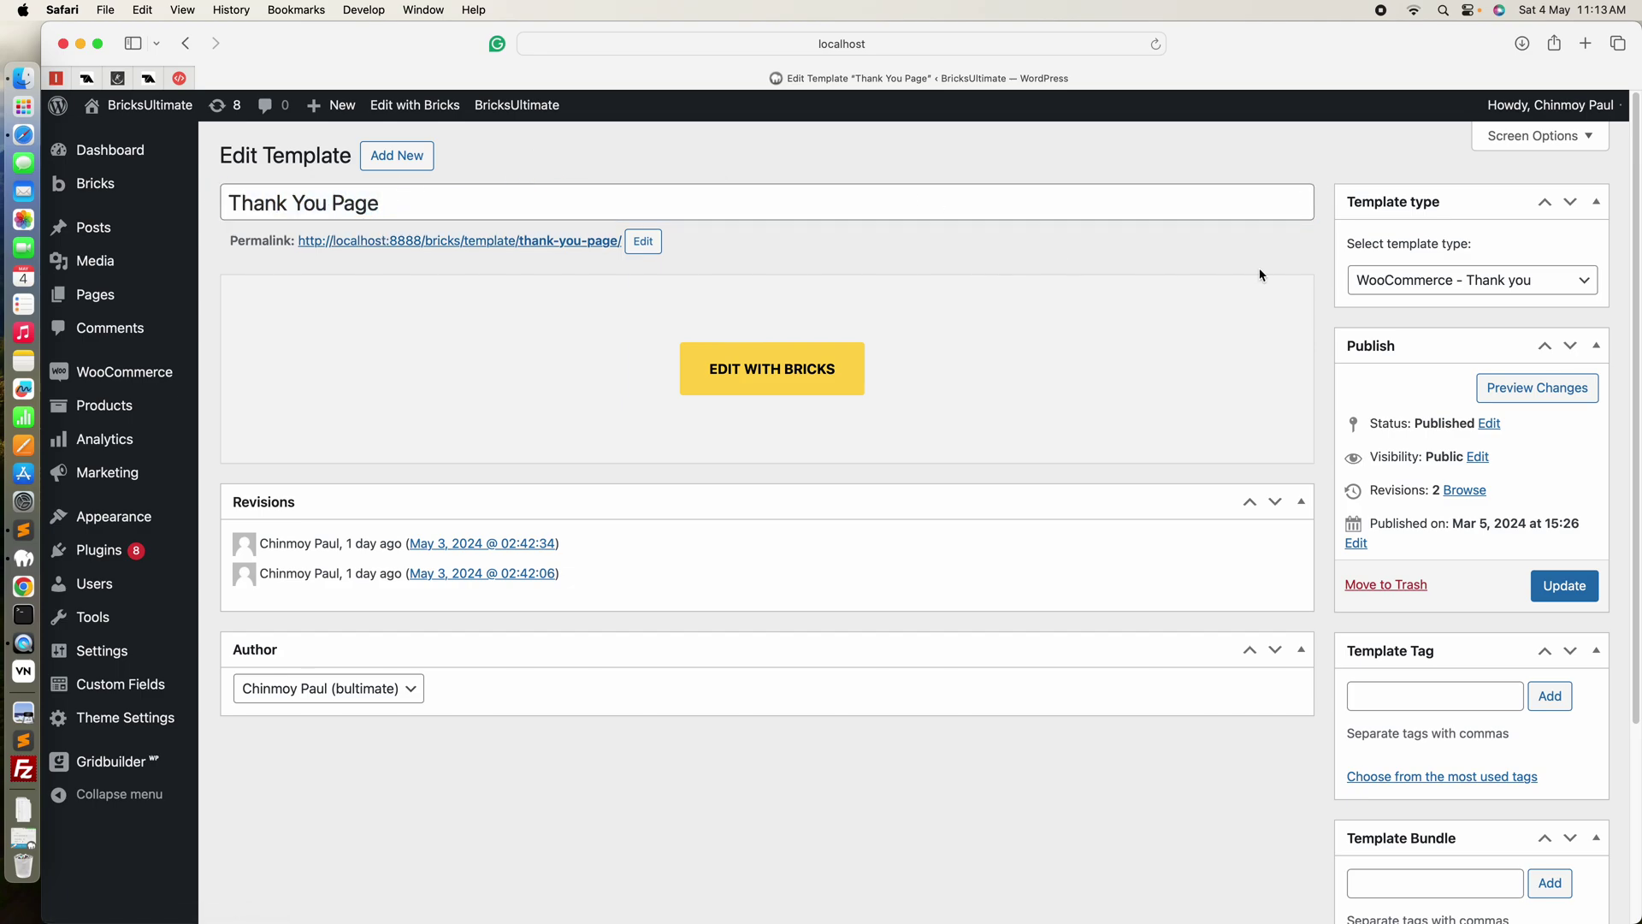
{"action": "left_click", "coordinate": [1402, 280]}
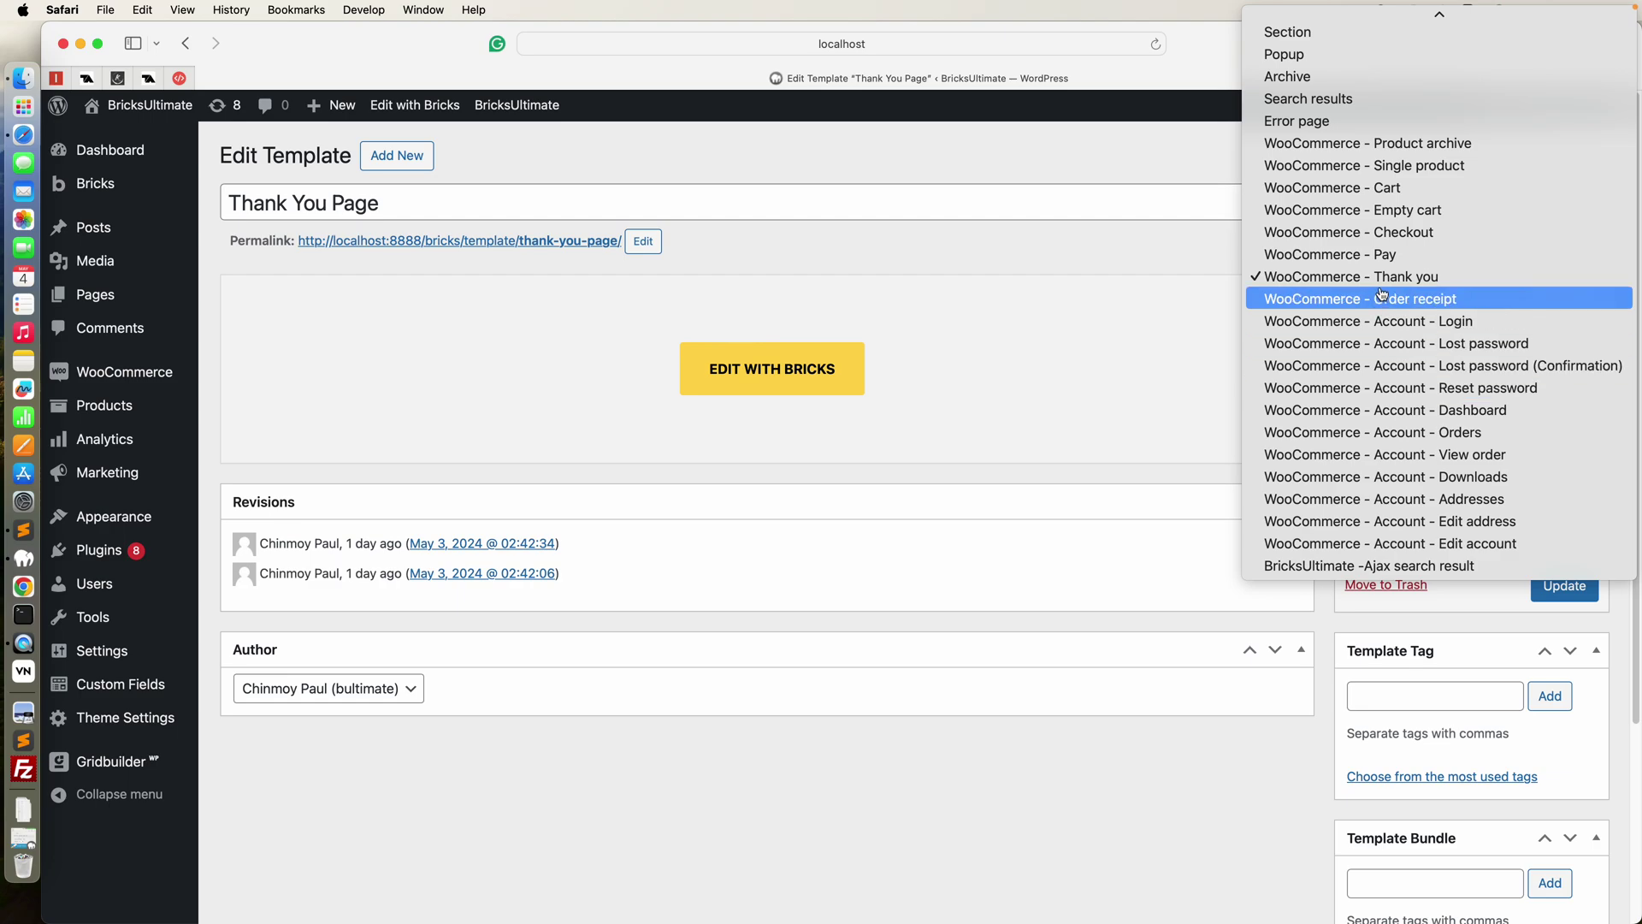
{"action": "left_click", "coordinate": [1176, 255]}
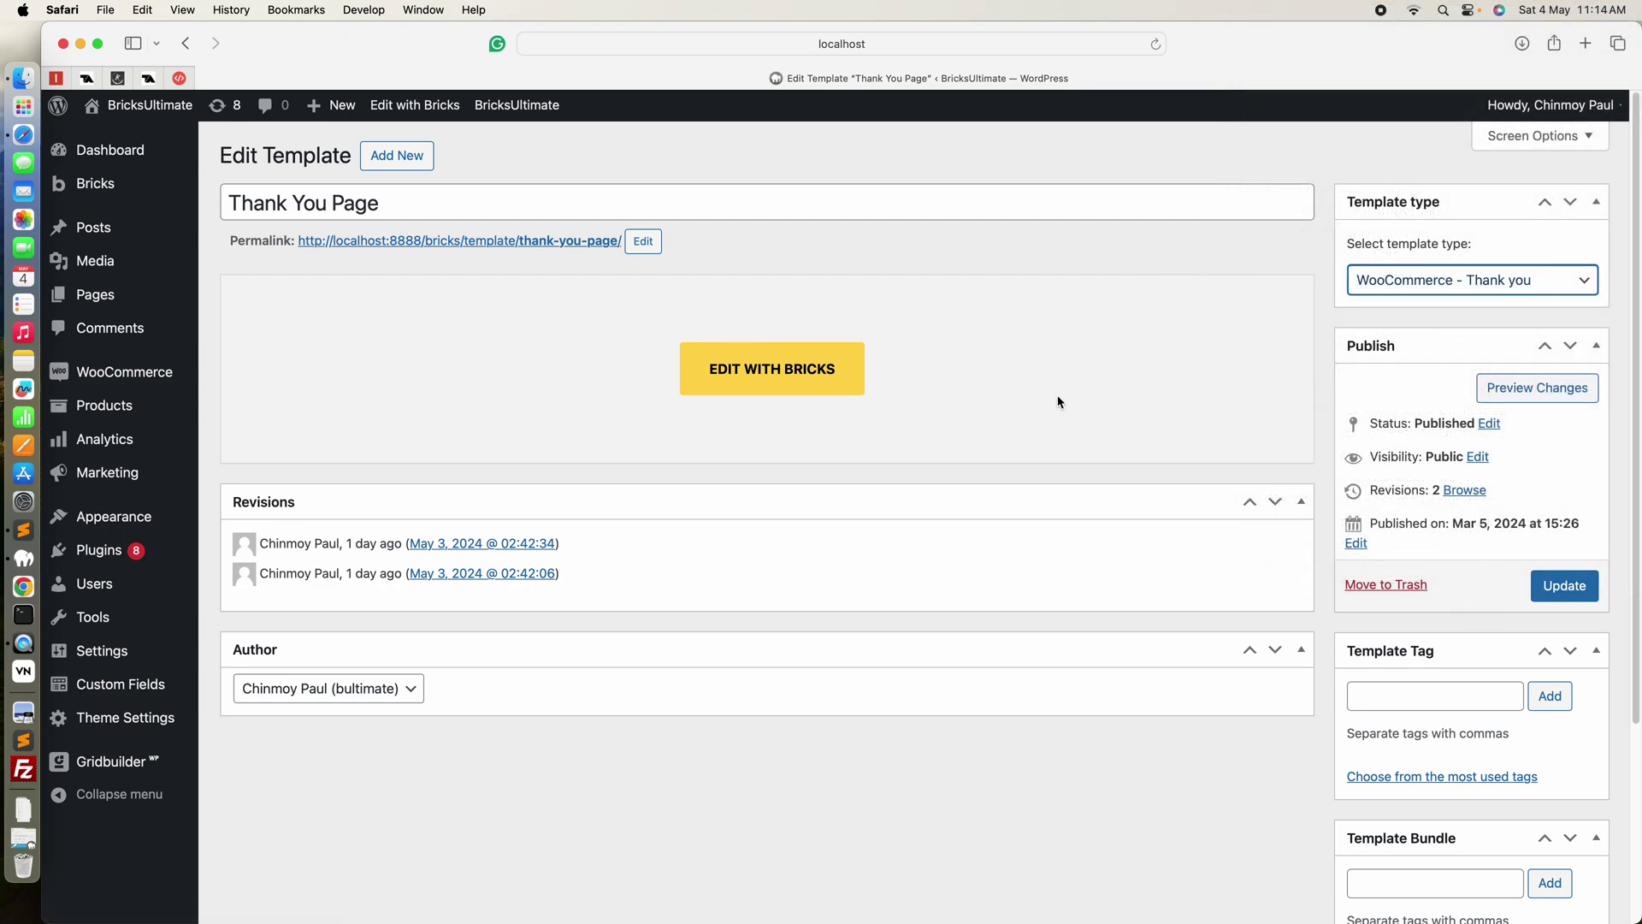
Open the Thank You Page template in the Bricks builder and collapse both columns in its structure tree.
{"action": "left_click", "coordinate": [774, 384]}
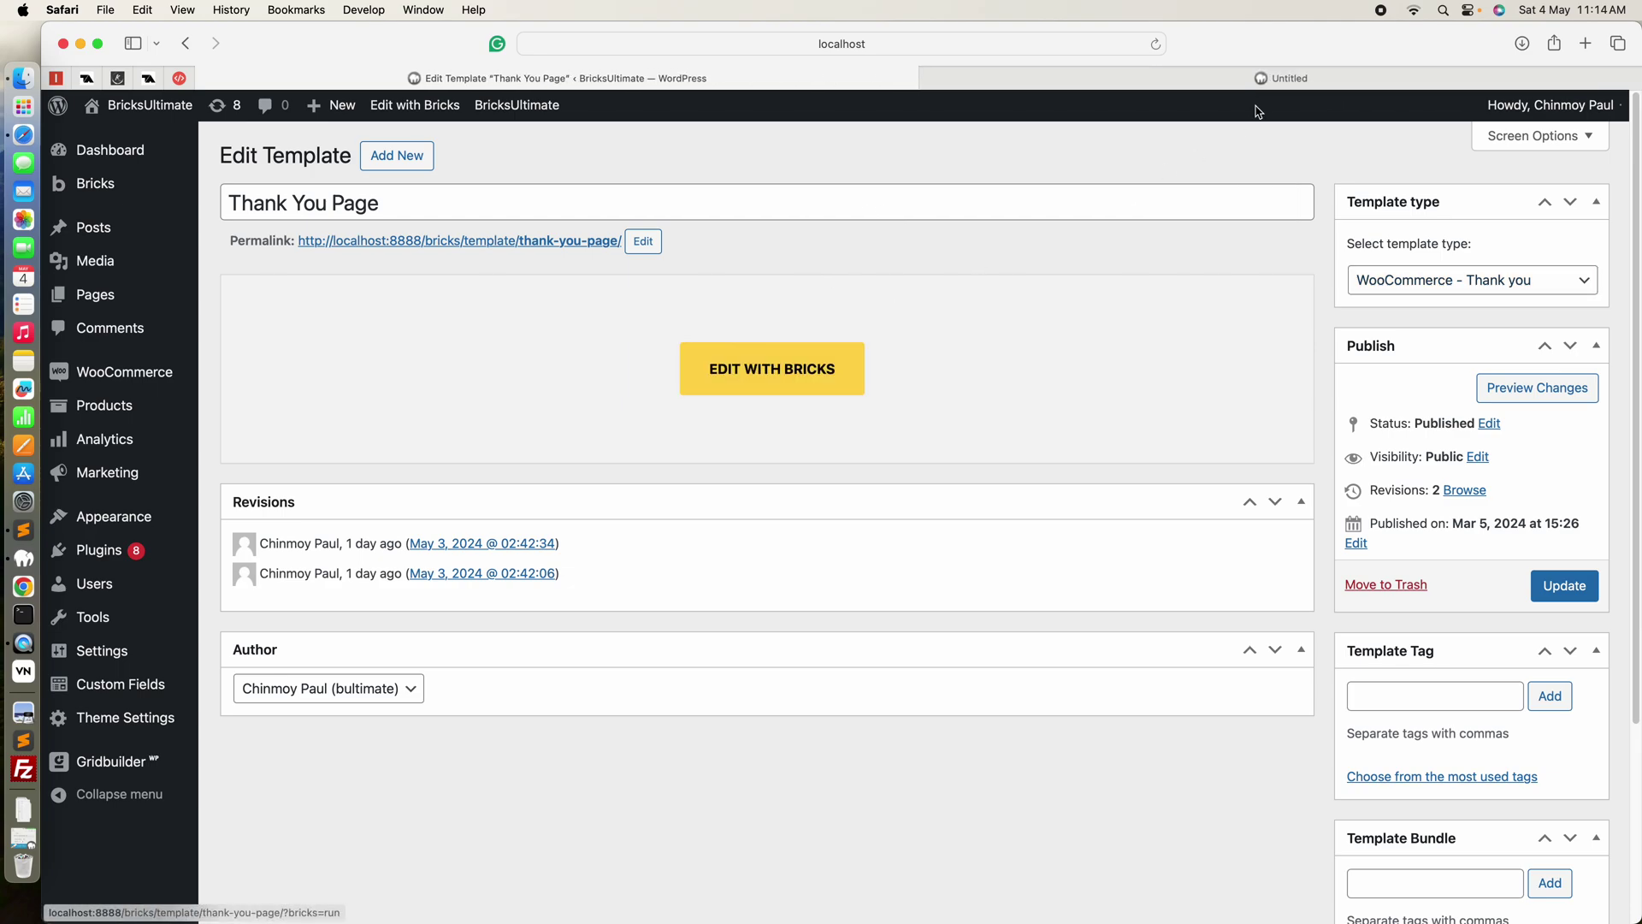
{"action": "left_click", "coordinate": [1269, 79]}
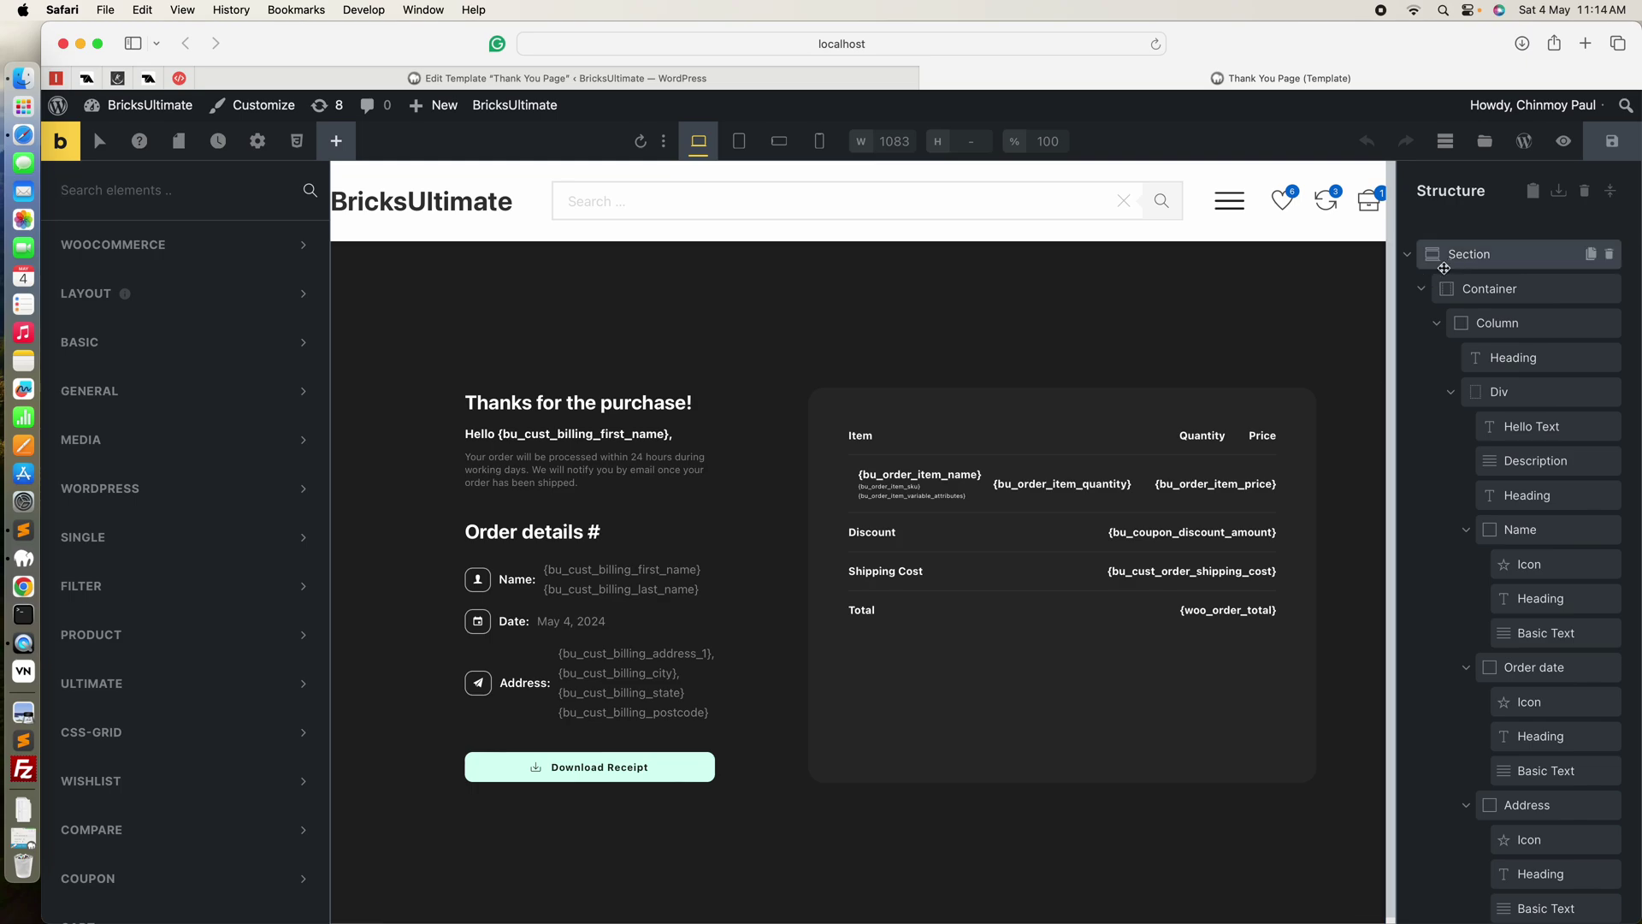
{"action": "left_click", "coordinate": [1453, 256]}
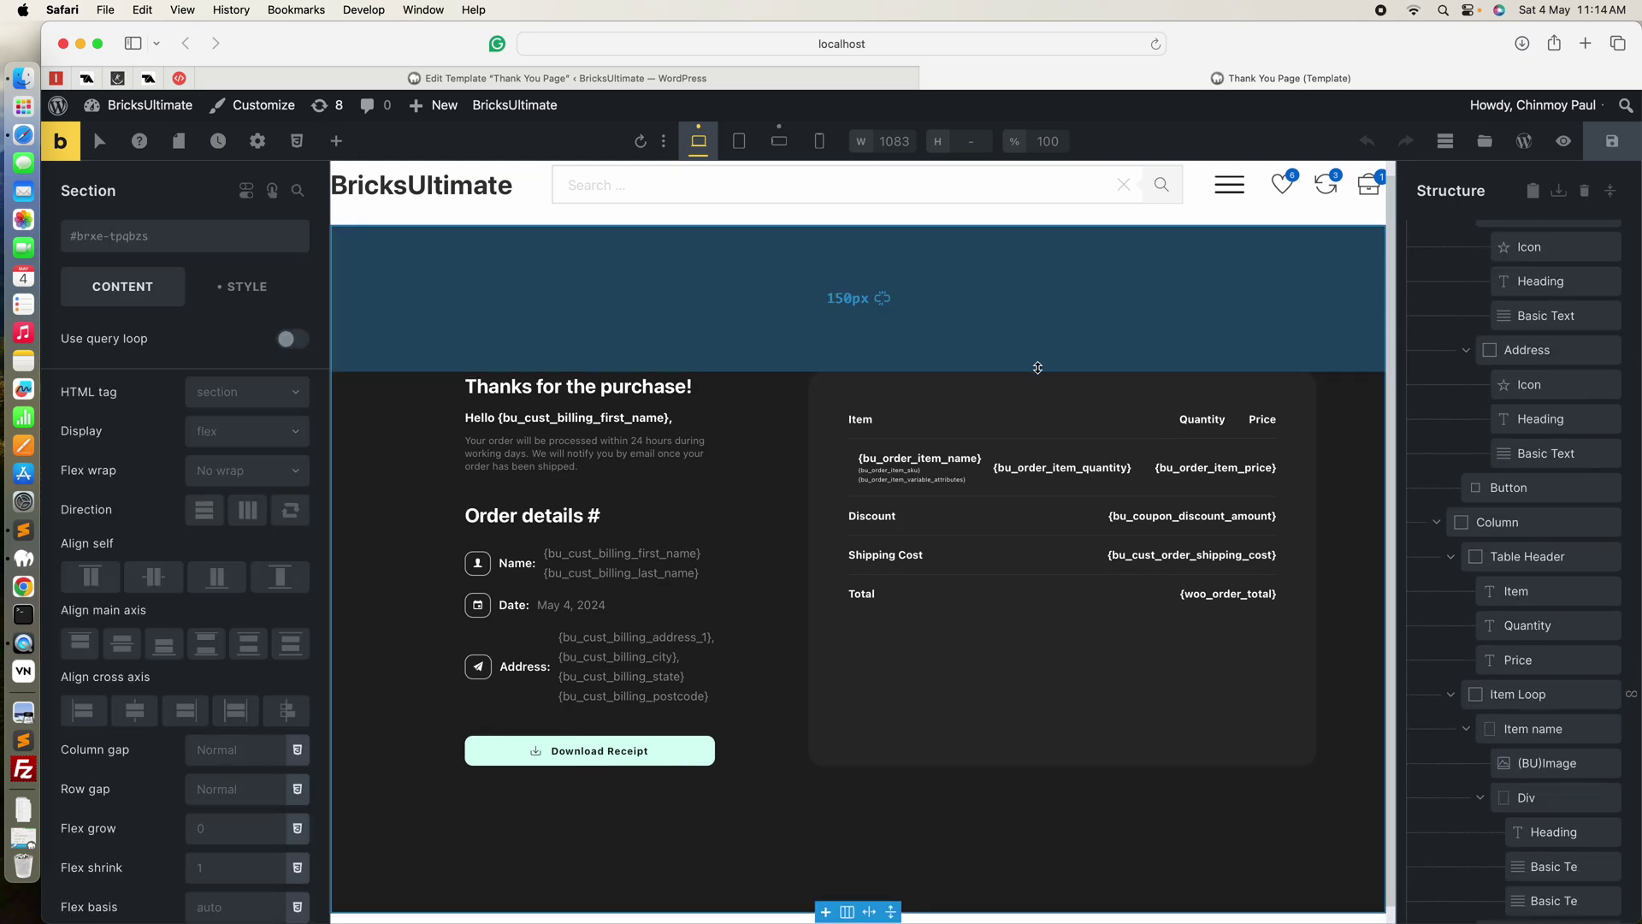
{"action": "scroll", "coordinate": [1510, 317], "scroll_direction": "up", "scroll_amount": 8}
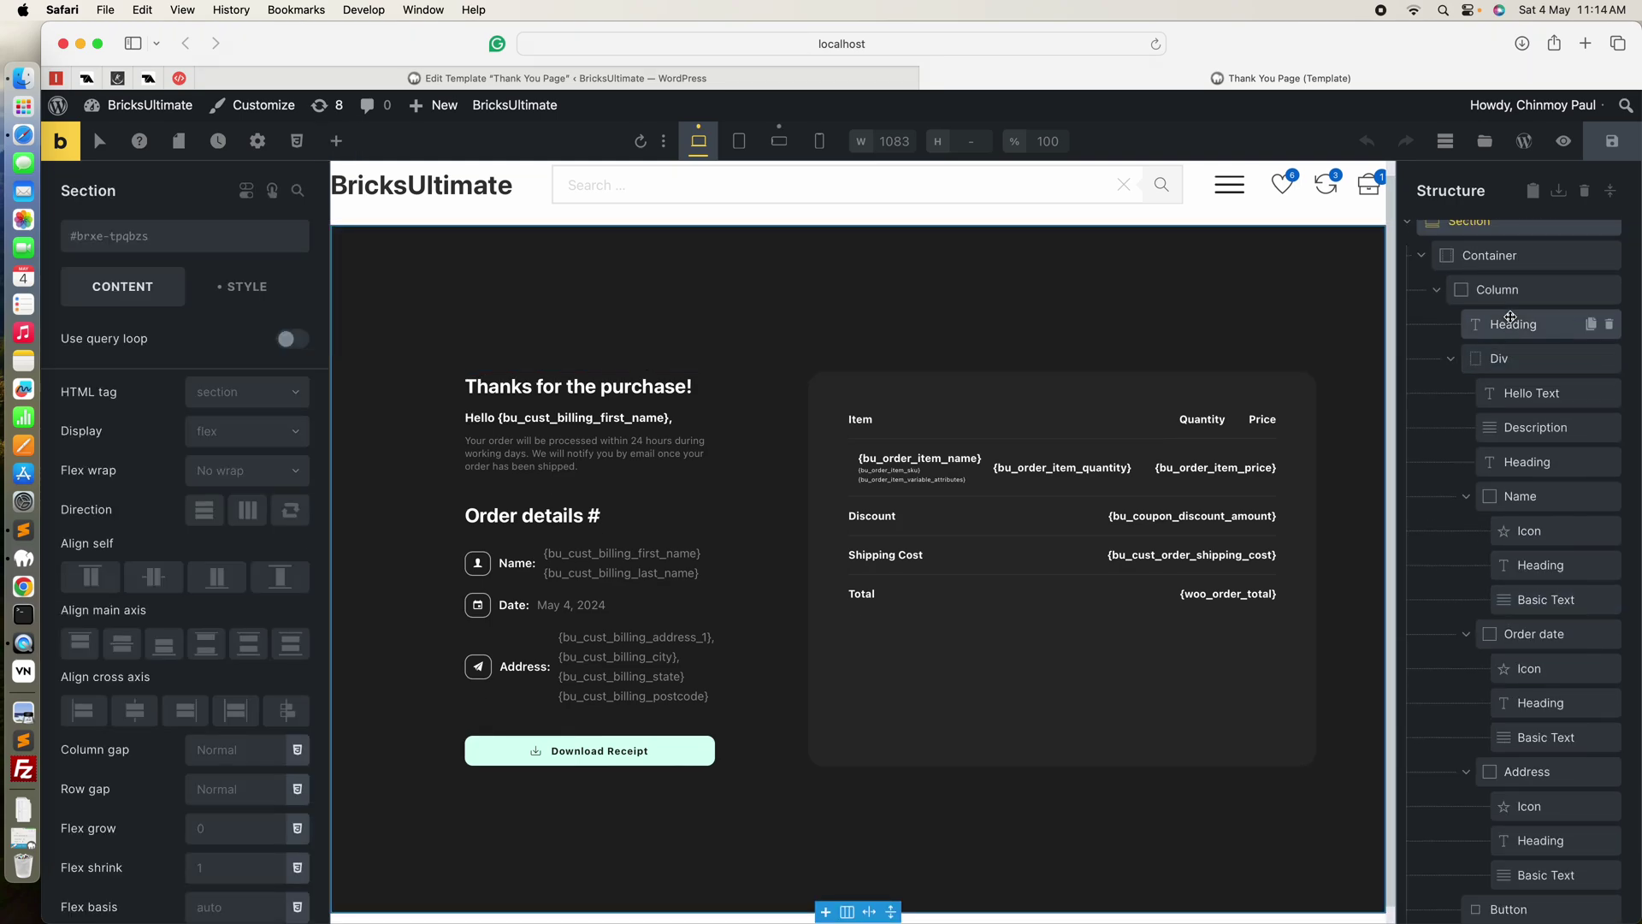
{"action": "left_click", "coordinate": [1439, 324]}
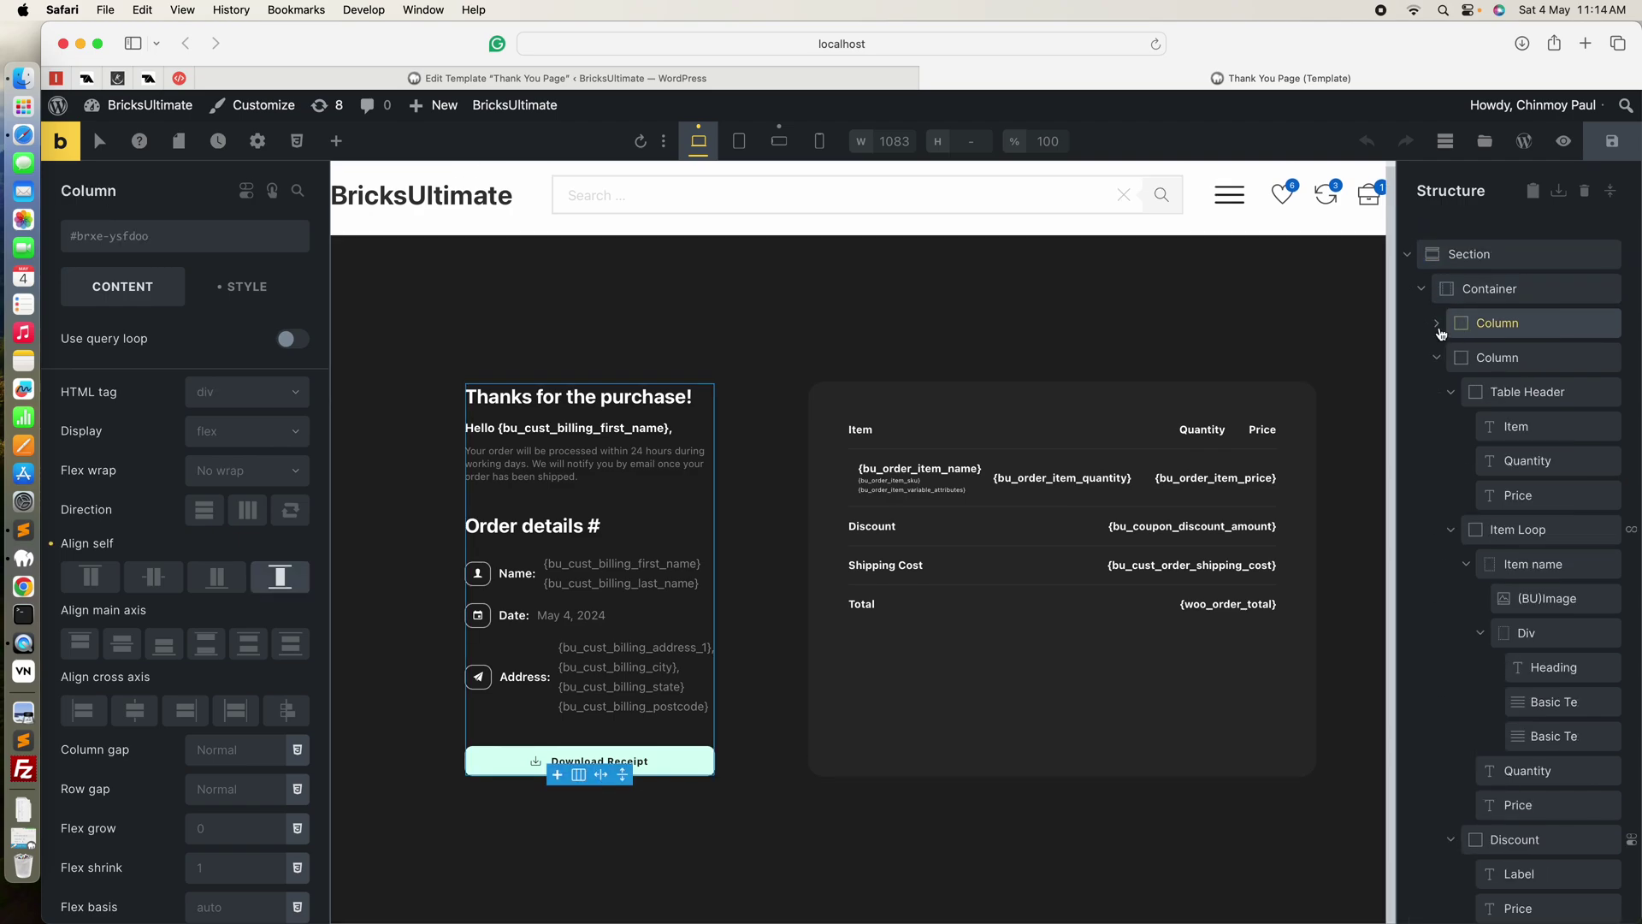
{"action": "left_click", "coordinate": [1436, 358]}
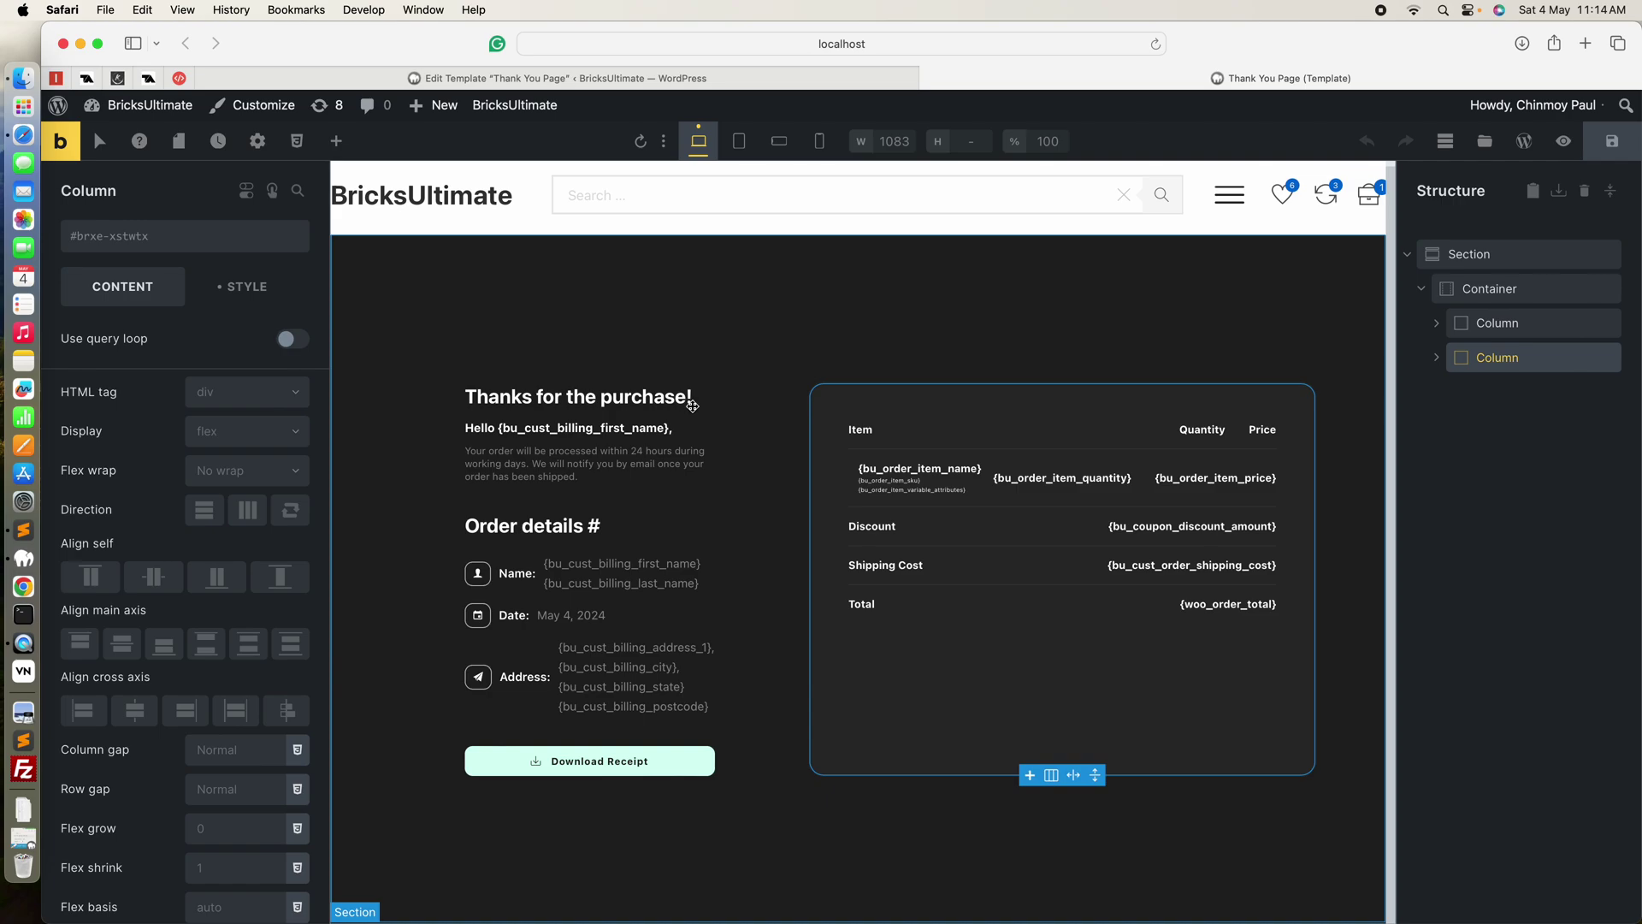
Inspect the content settings of the thank-you heading, greeting text, description and order details heading in the first column.
{"action": "left_click", "coordinate": [691, 405]}
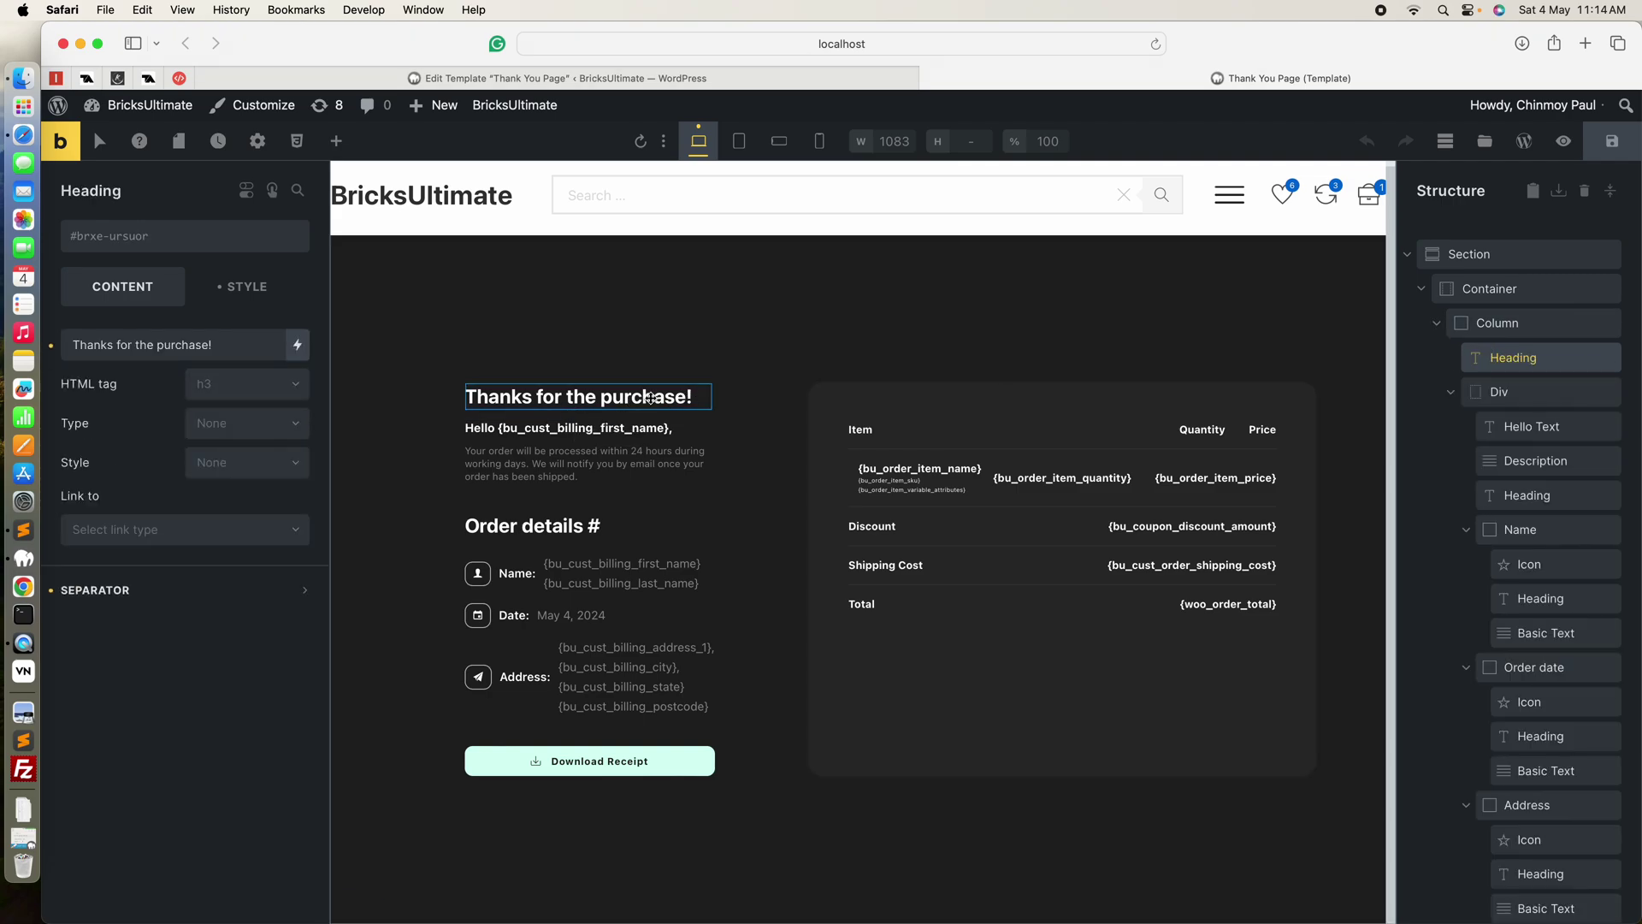
{"action": "left_click", "coordinate": [599, 432]}
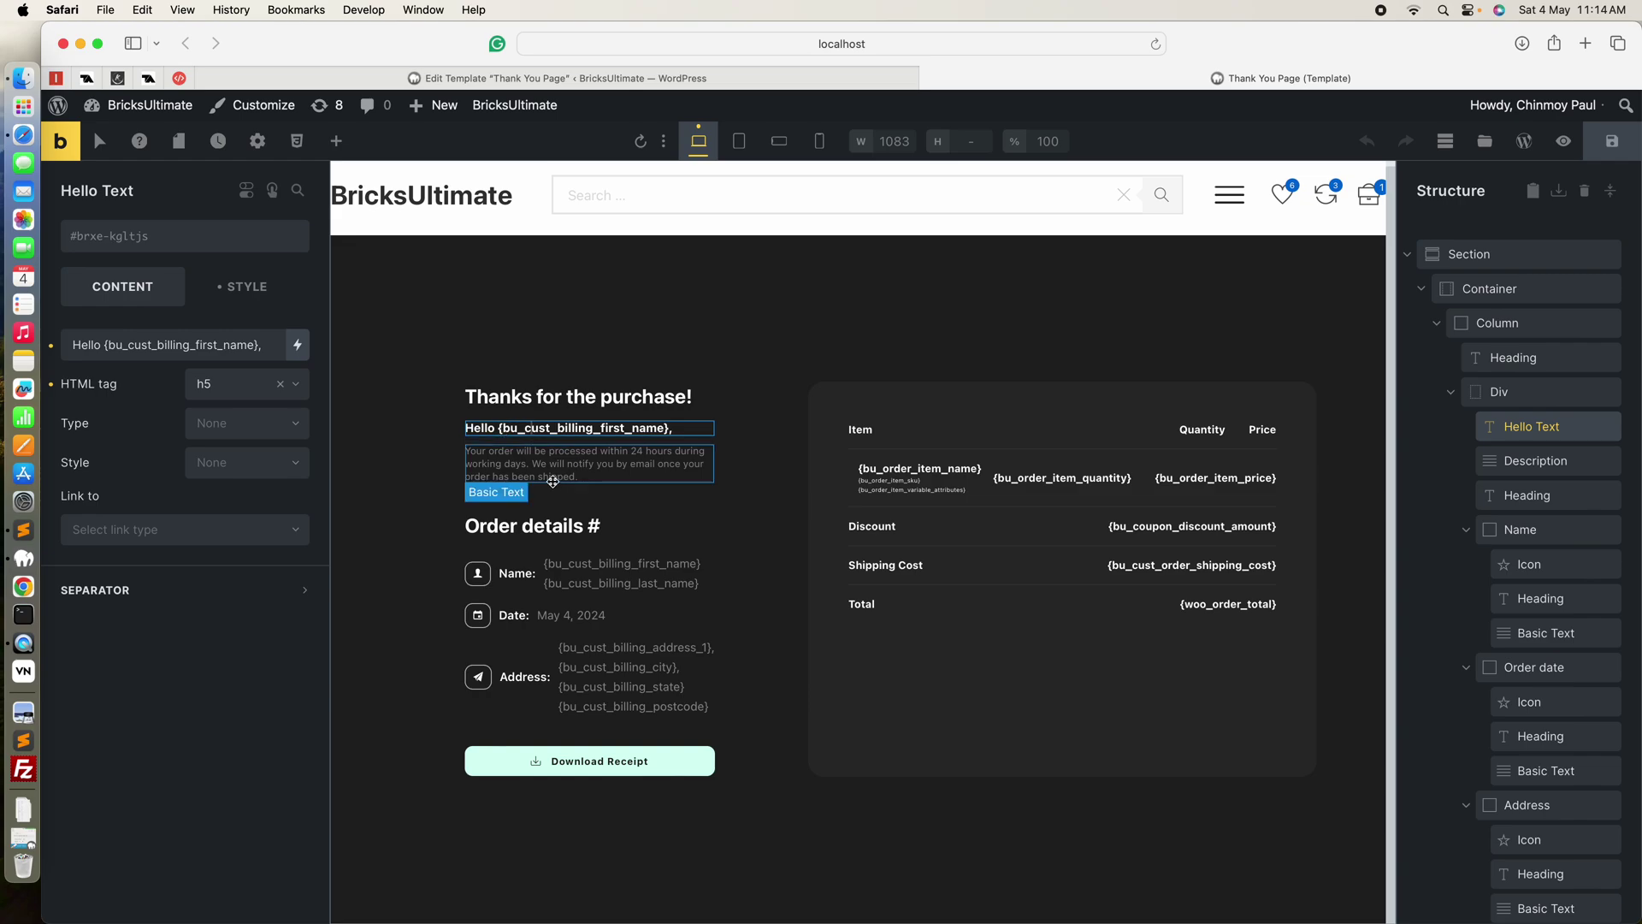
{"action": "left_click", "coordinate": [544, 471]}
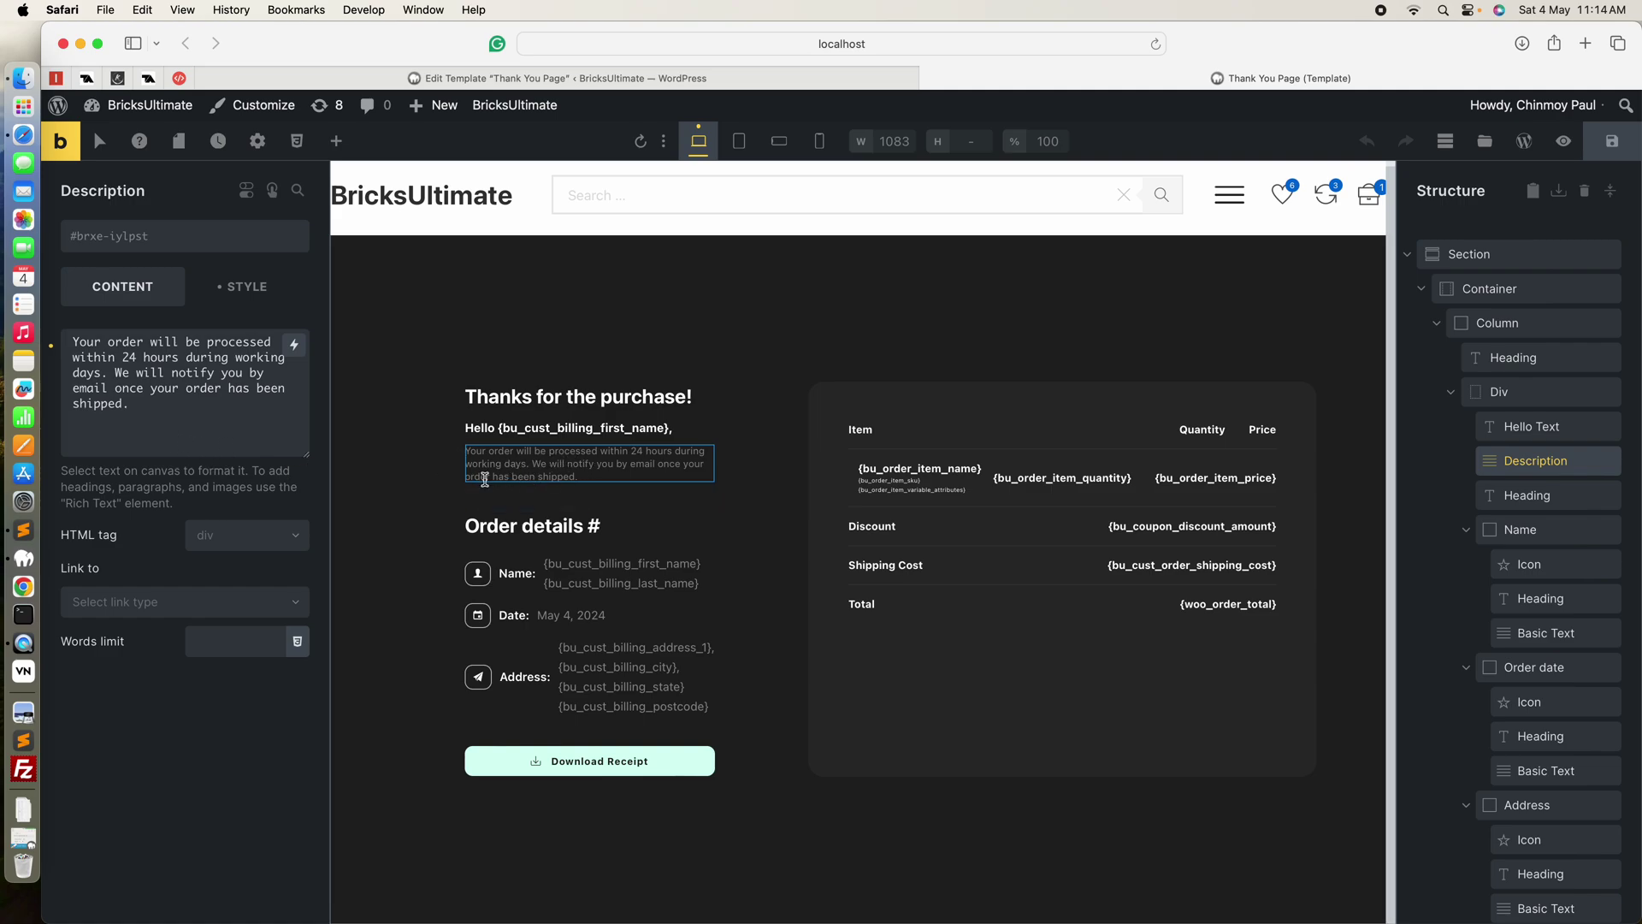
{"action": "left_click", "coordinate": [555, 523]}
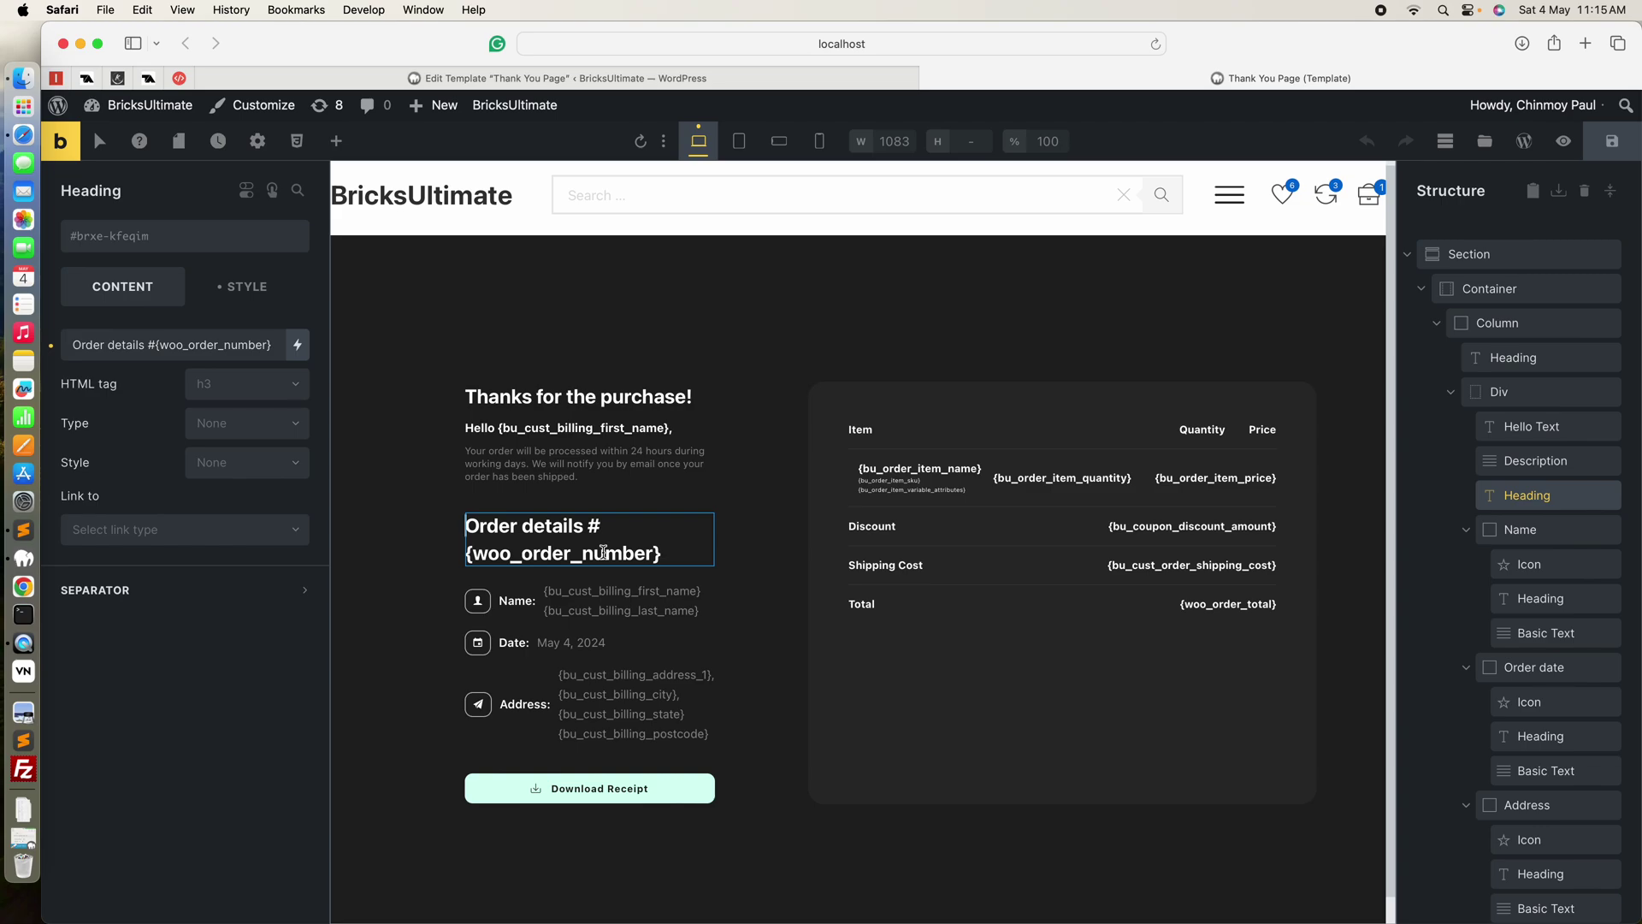
Inspect the content and dynamic tags of the Name, Date and Address rows below the order details heading.
{"action": "scroll", "coordinate": [599, 552], "scroll_direction": "down", "scroll_amount": 1}
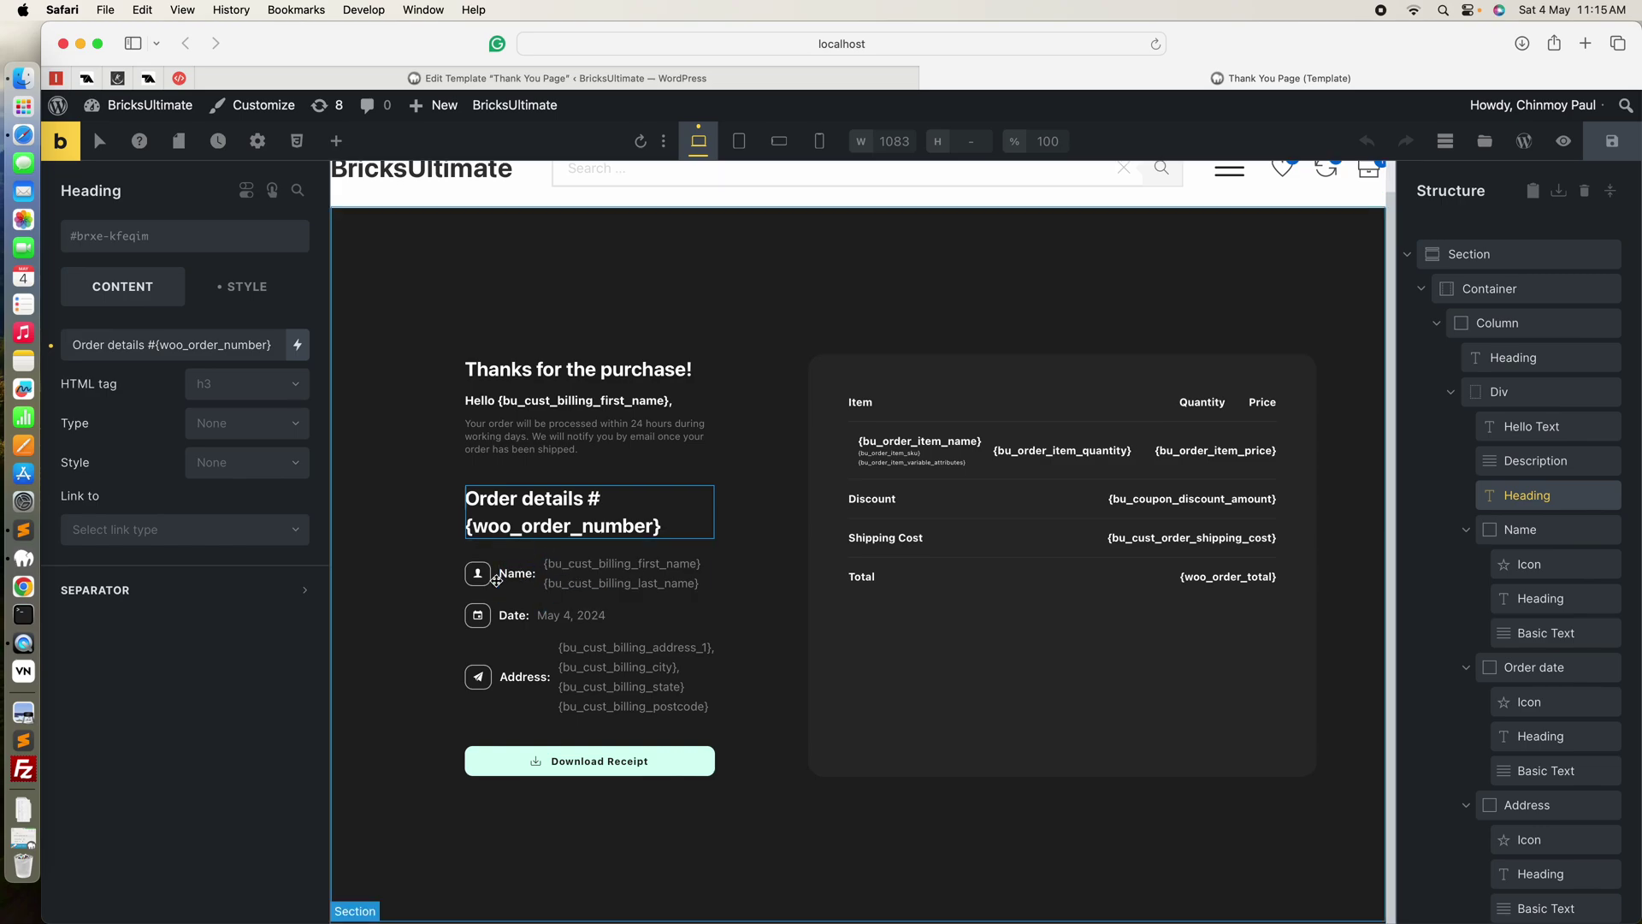
{"action": "left_click", "coordinate": [517, 574]}
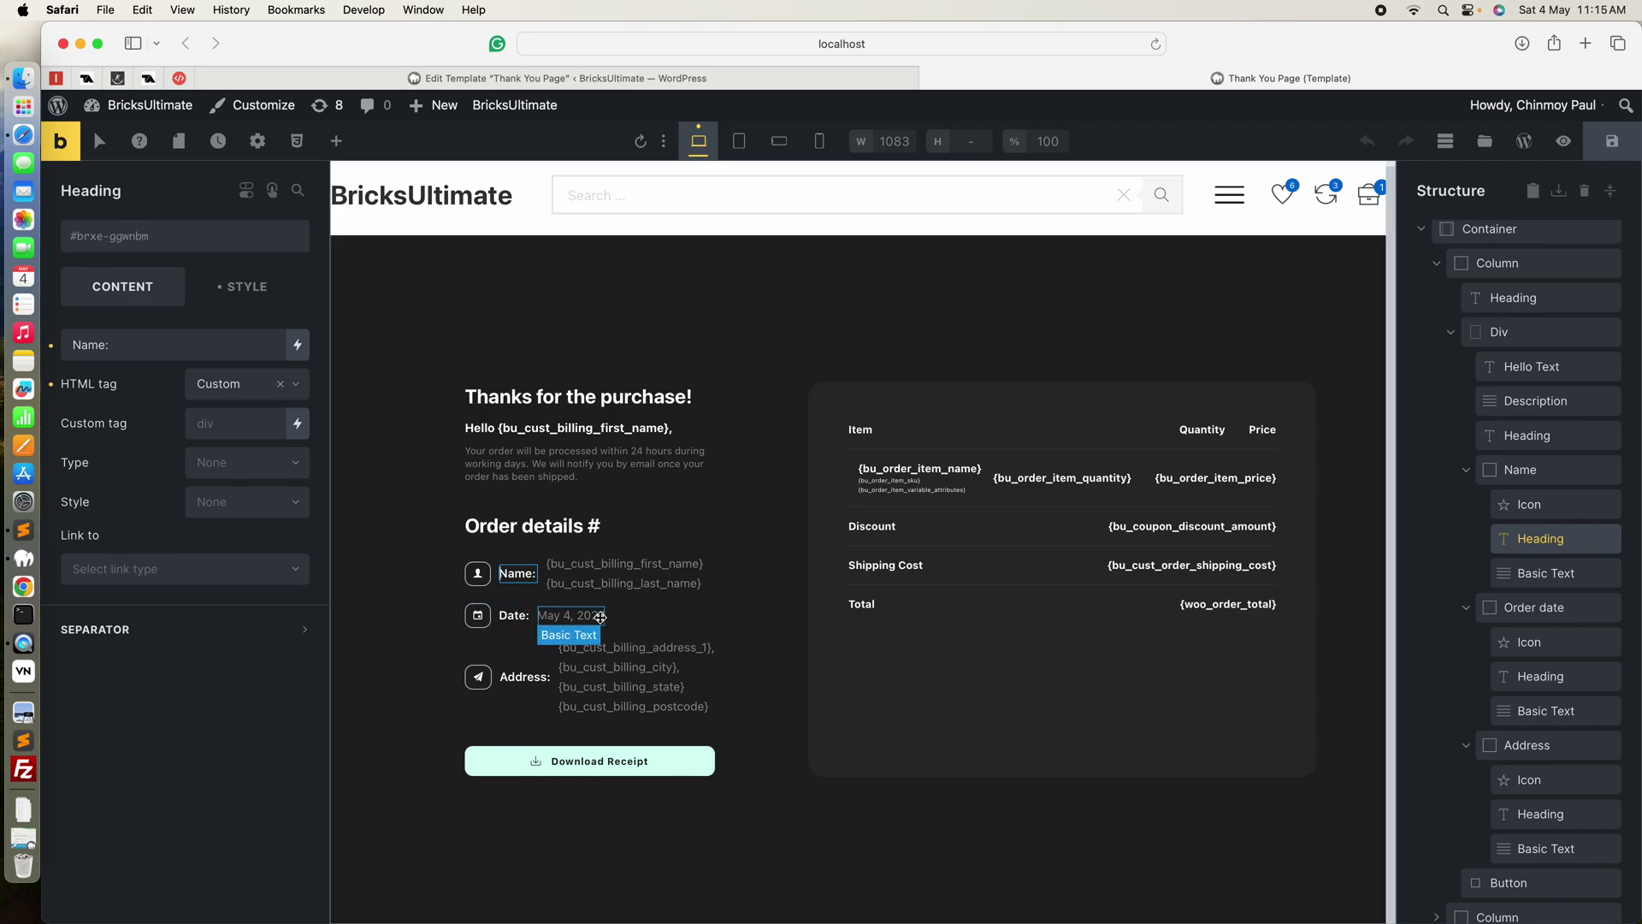
{"action": "left_click", "coordinate": [600, 616]}
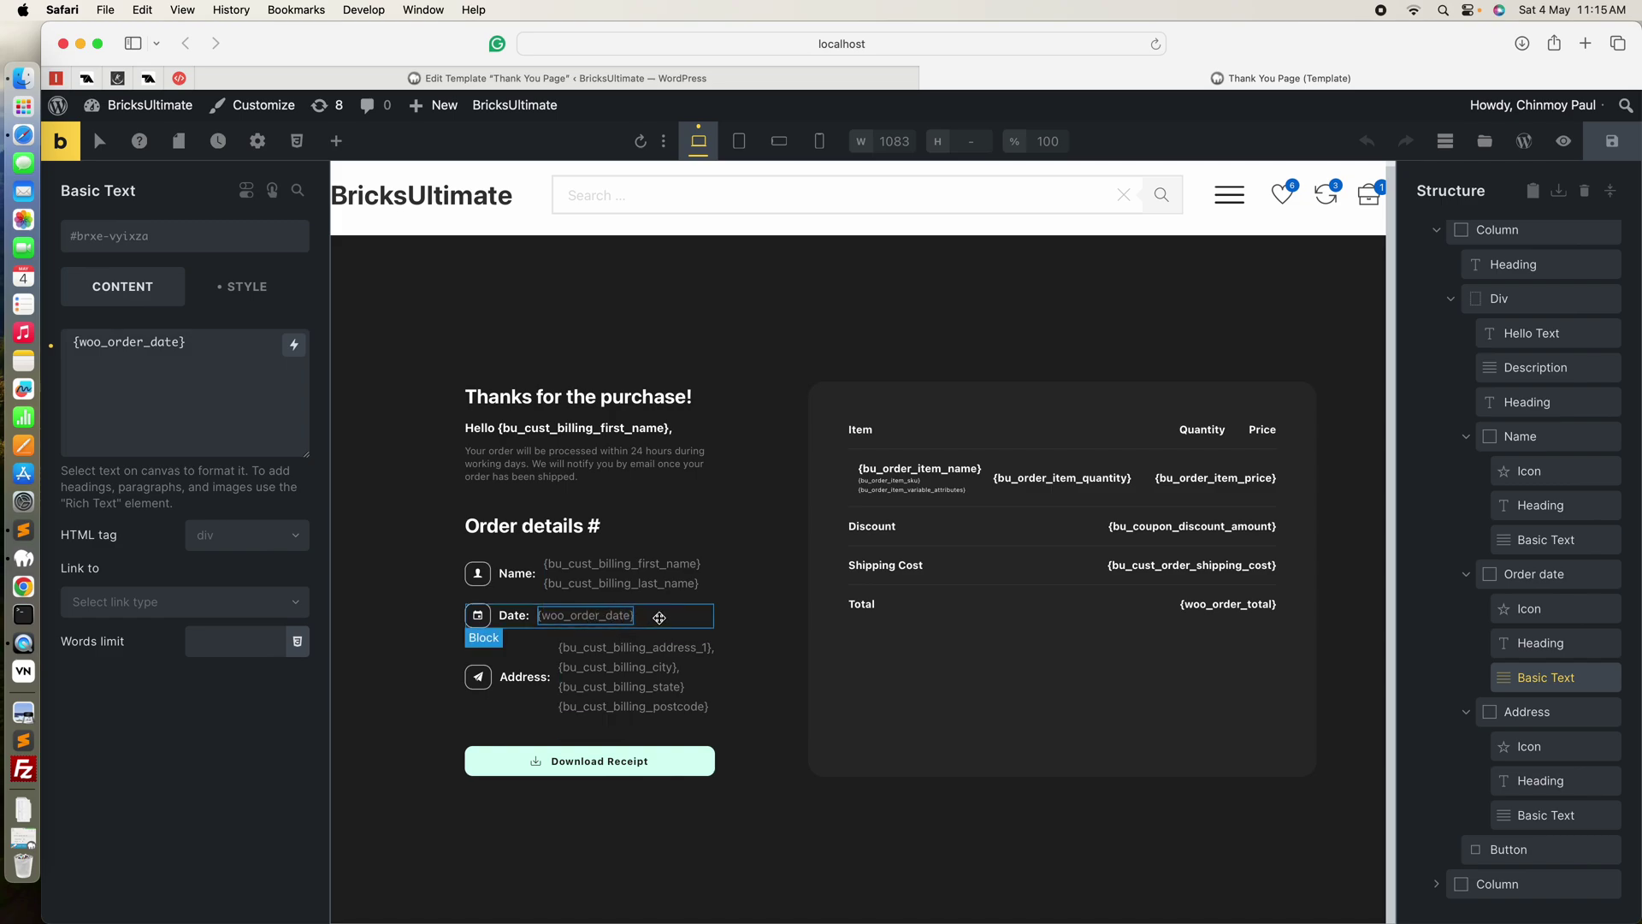
{"action": "left_click", "coordinate": [660, 618]}
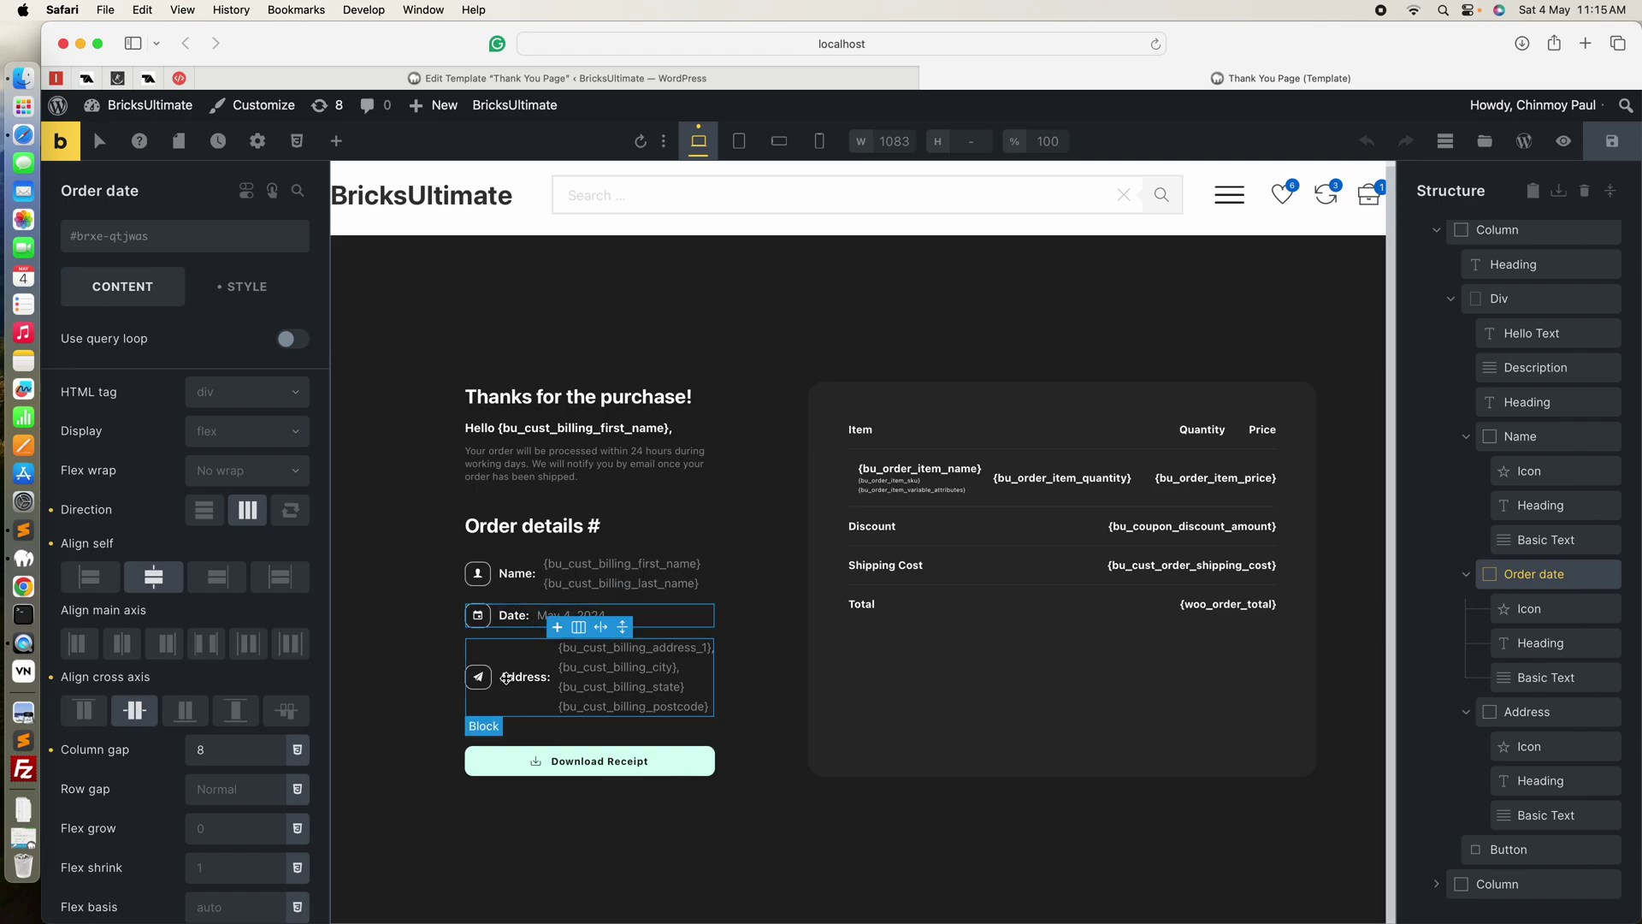
{"action": "left_click", "coordinate": [541, 678]}
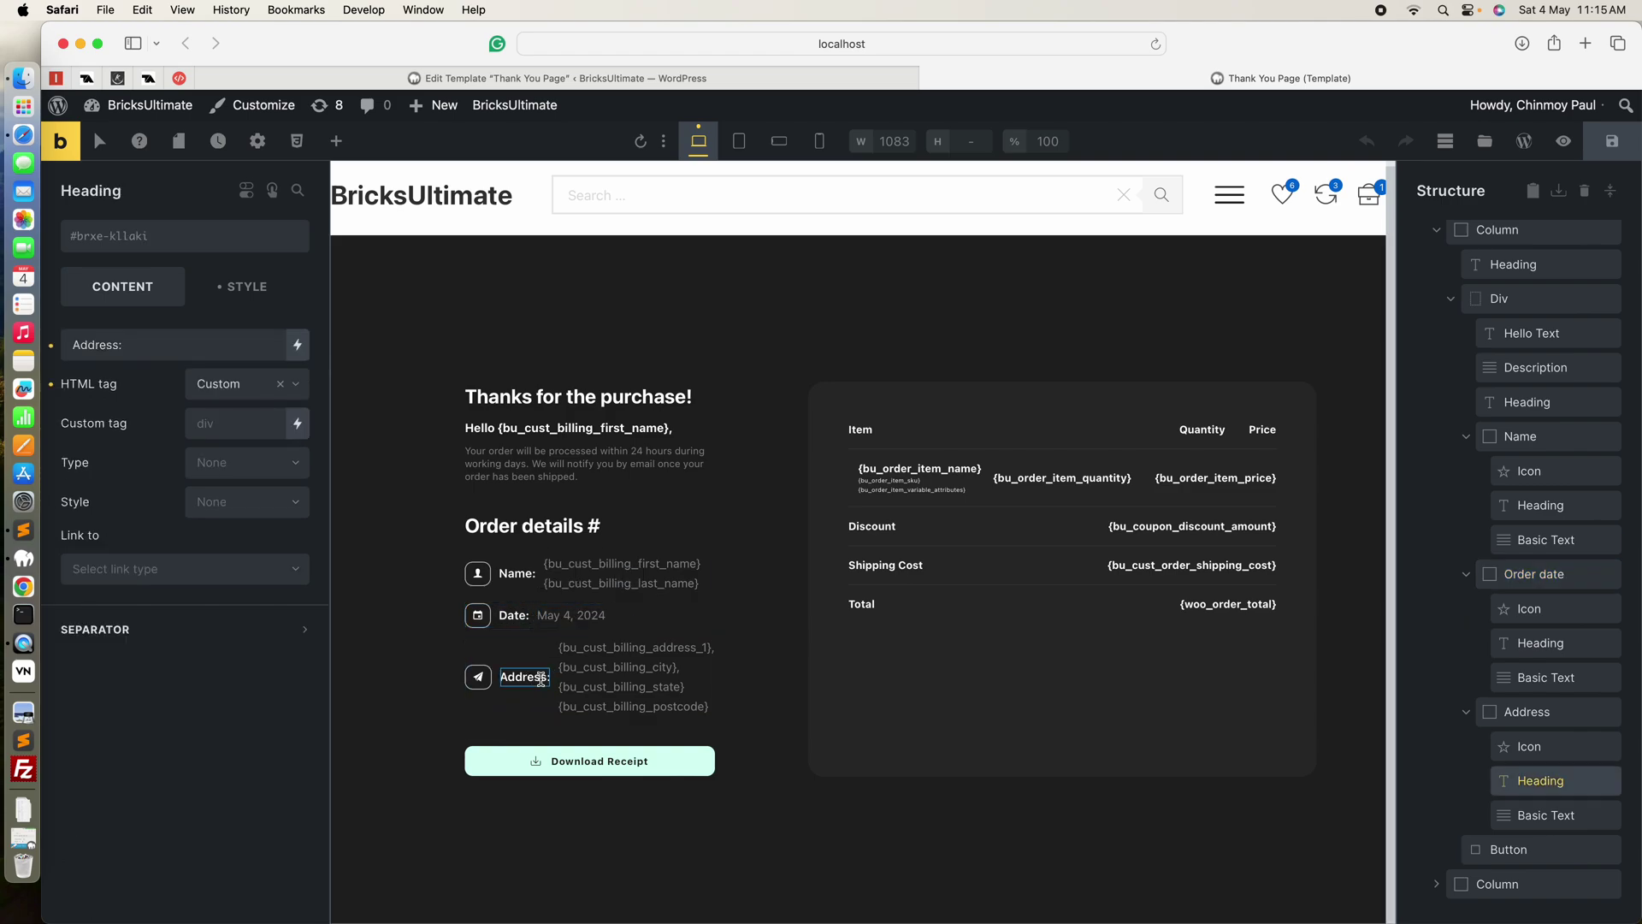
{"action": "left_click", "coordinate": [605, 673]}
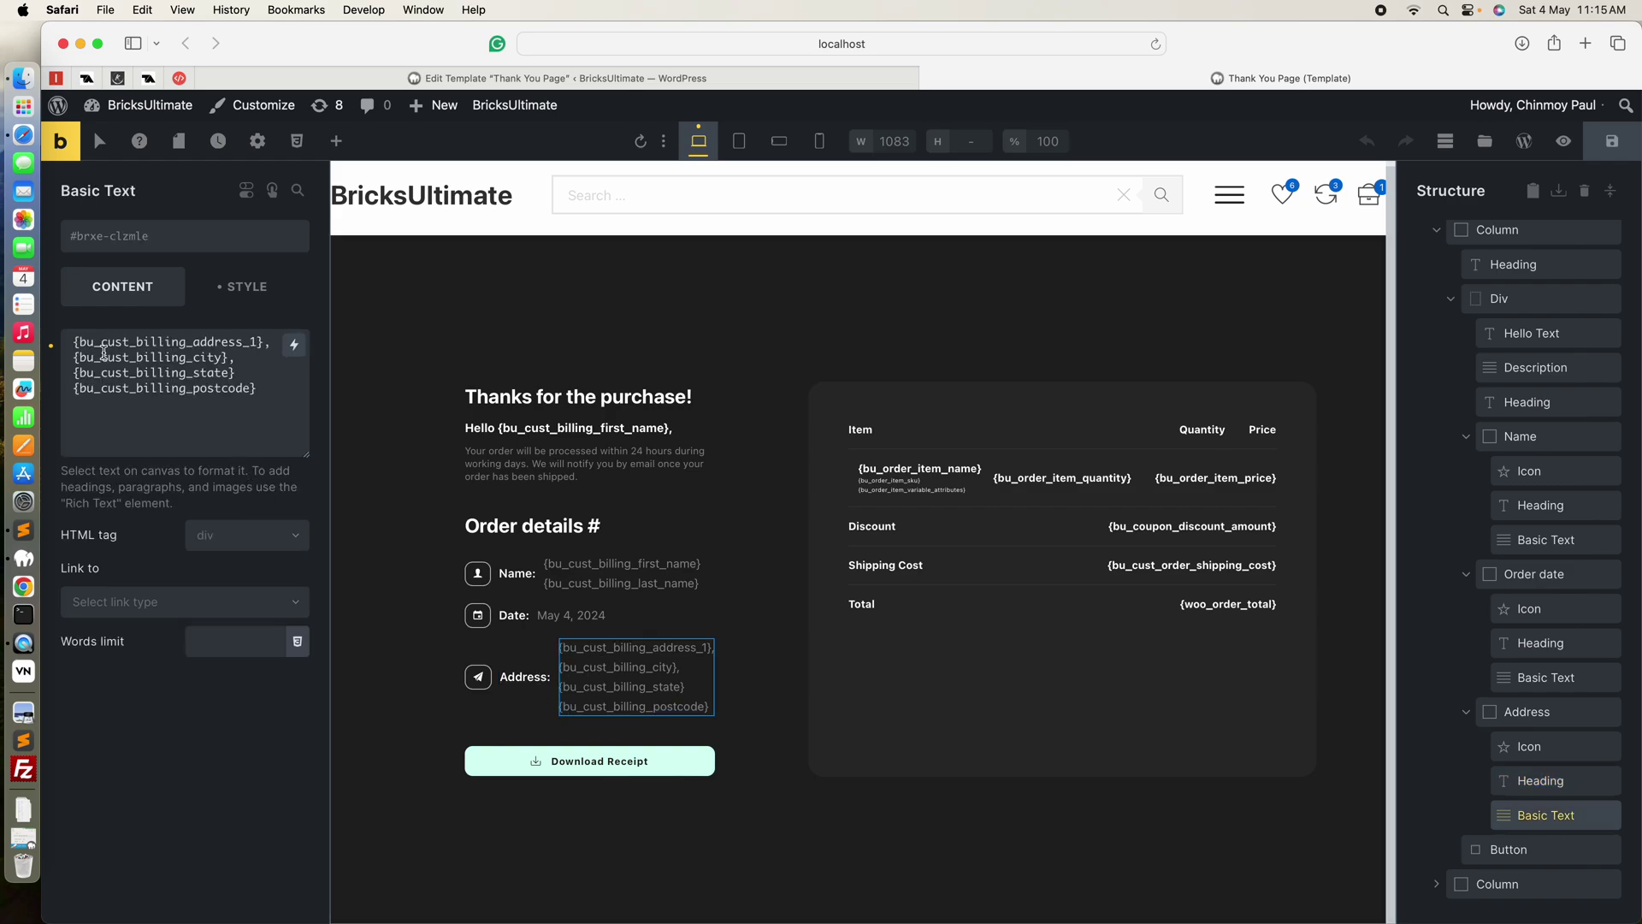
{"action": "left_click_drag", "start_coordinate": [78, 343], "coordinate": [274, 390]}
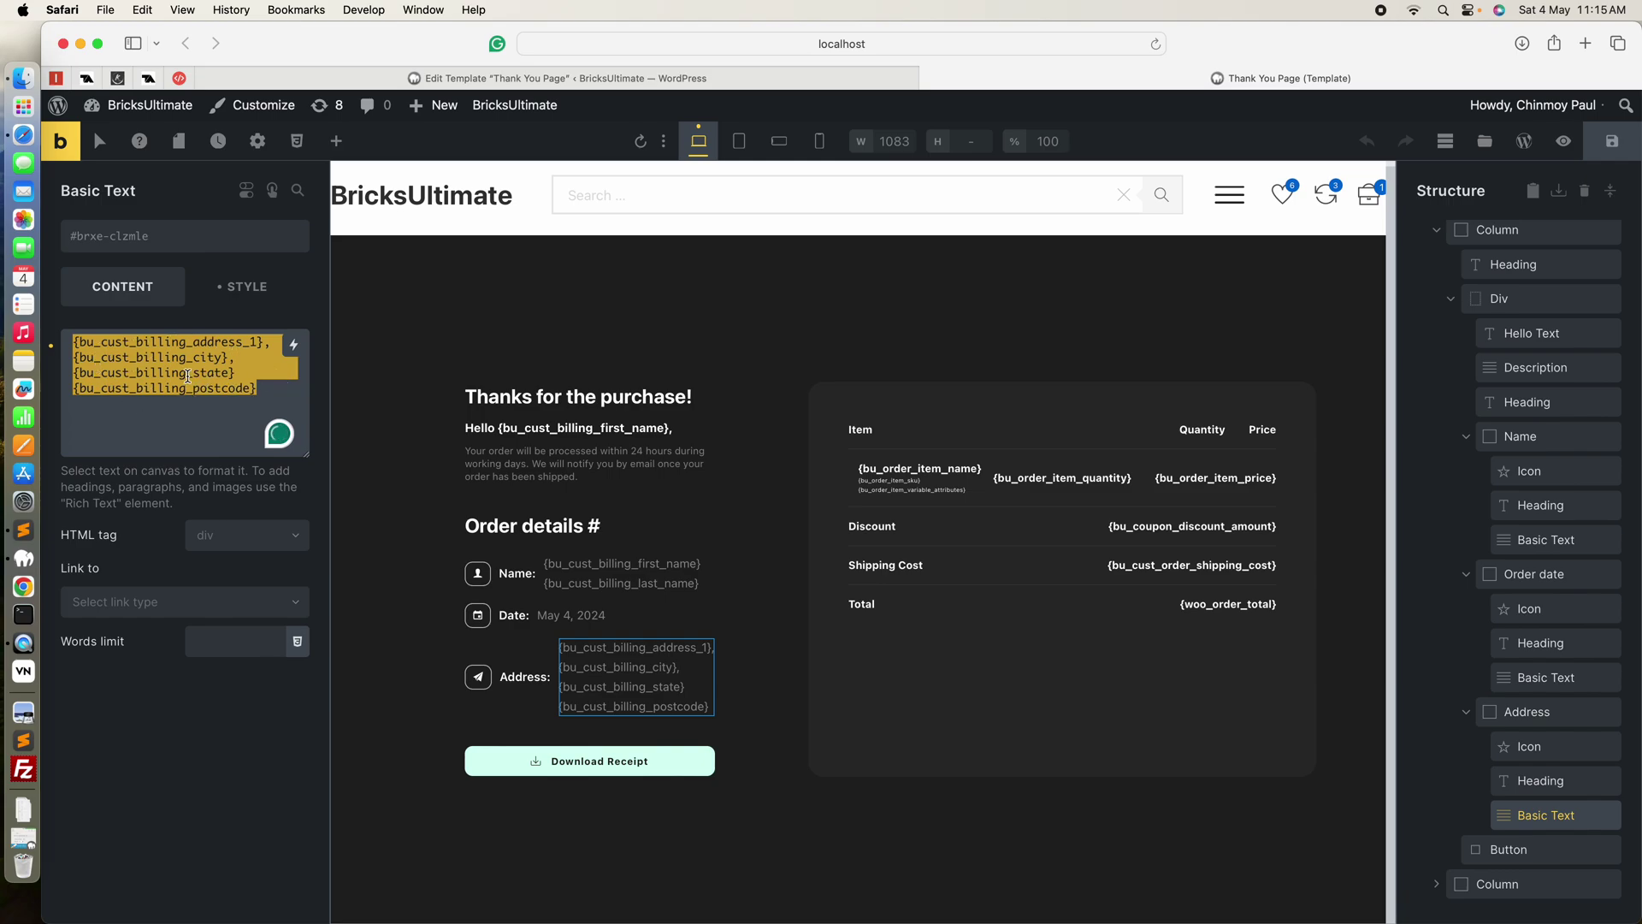
{"action": "left_click", "coordinate": [187, 374]}
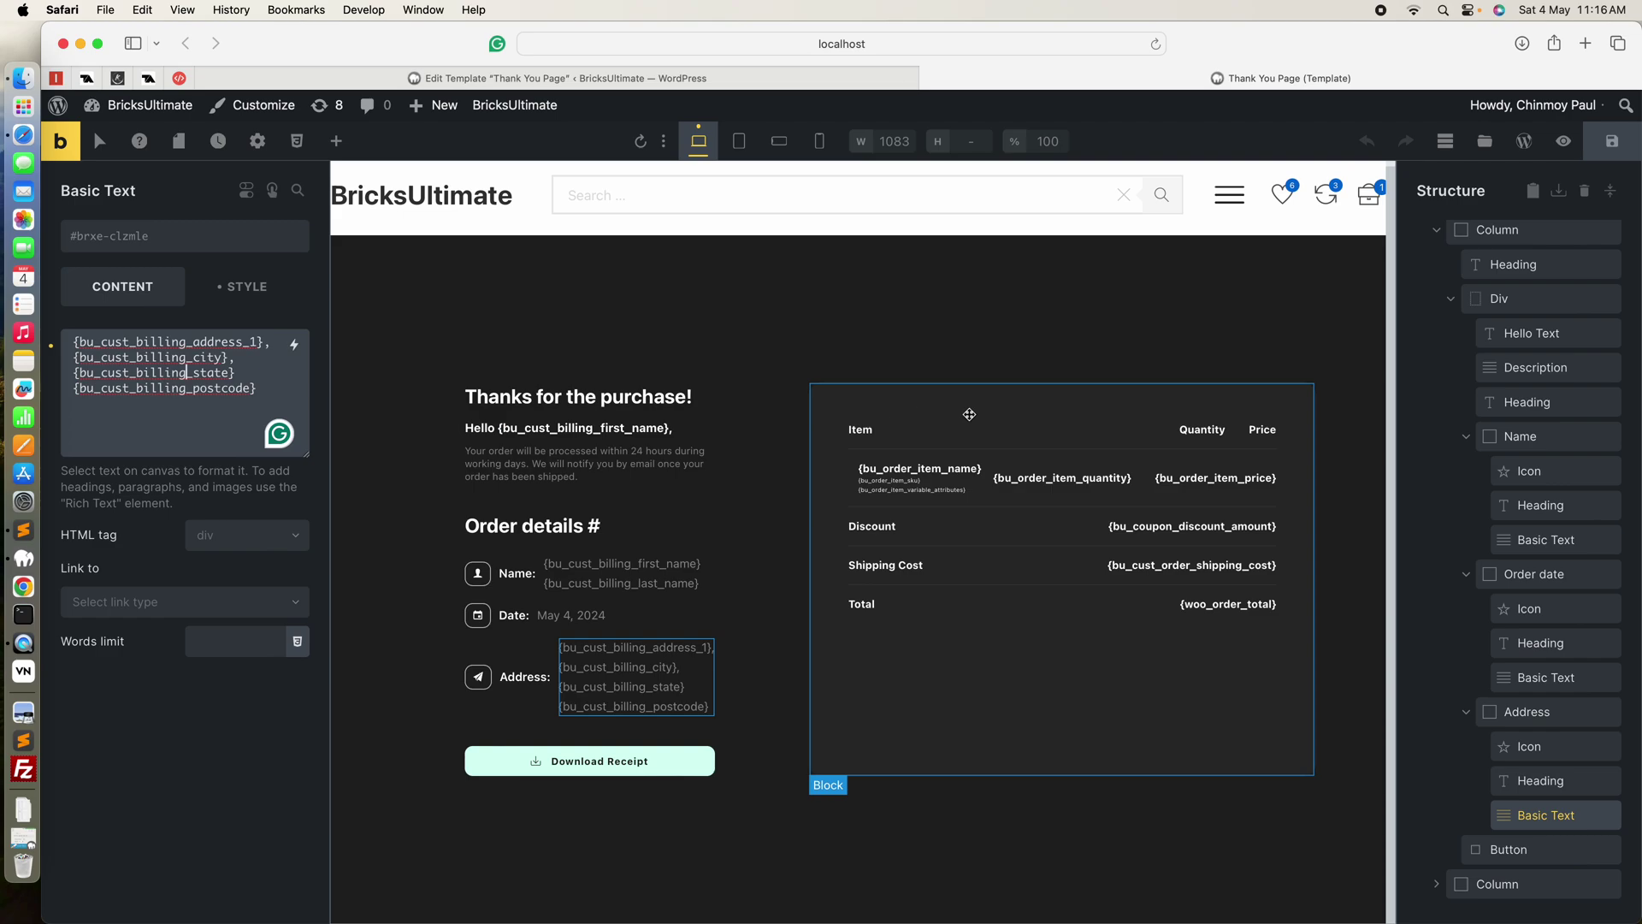
Collapse the first column in the structure tree and expand the second column holding the order items table.
{"action": "left_click", "coordinate": [973, 414]}
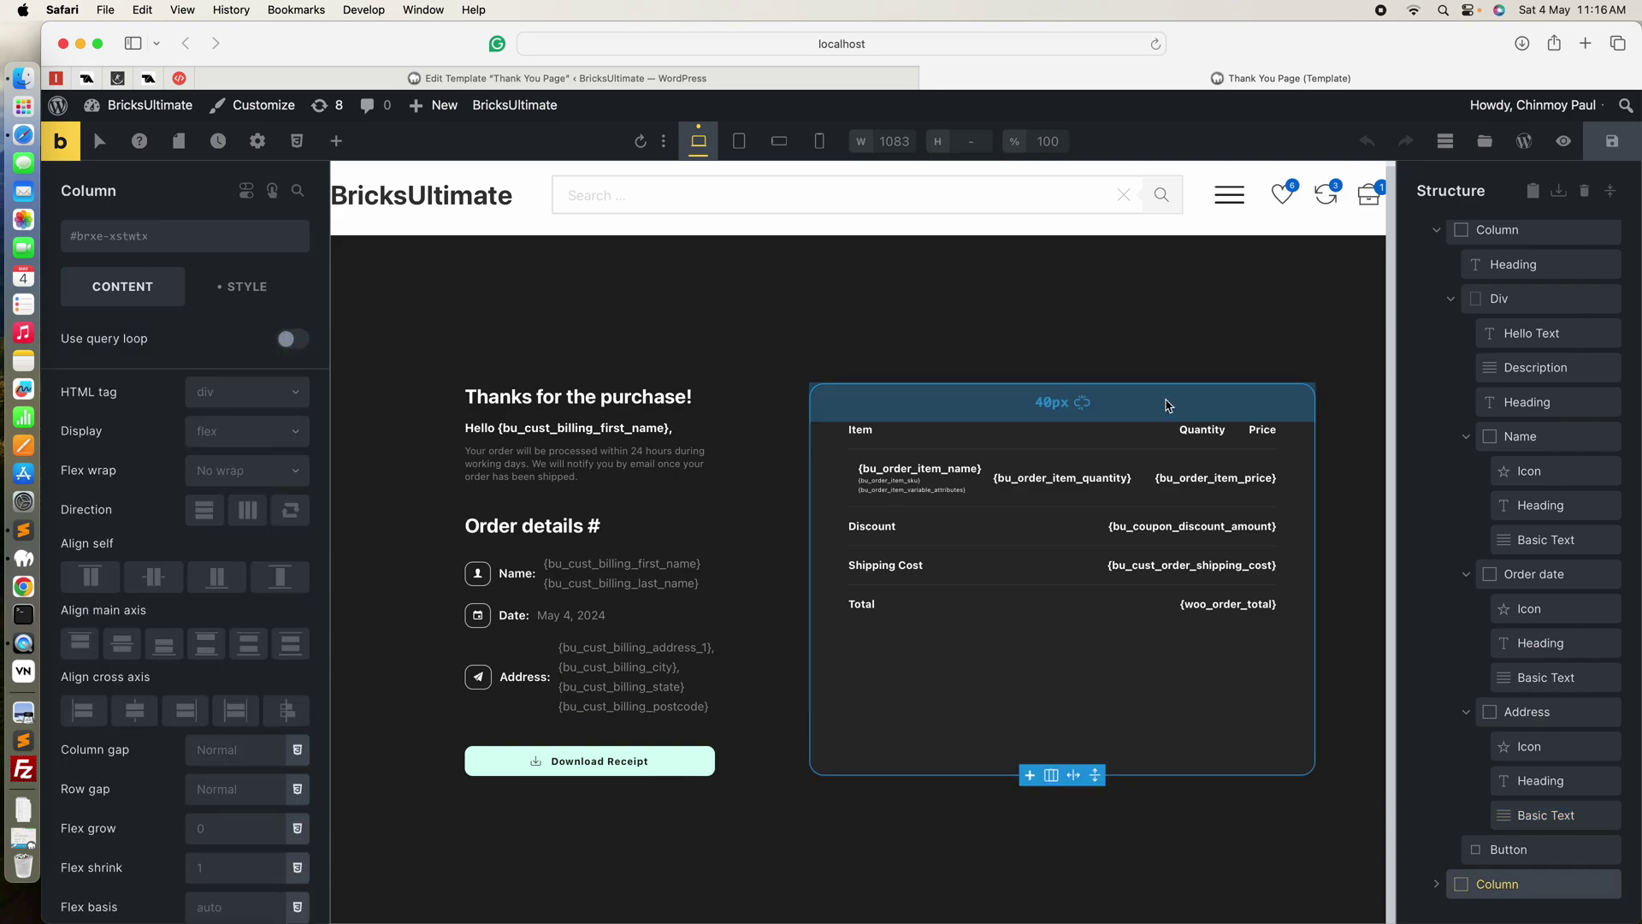
{"action": "scroll", "coordinate": [1540, 340], "scroll_direction": "up", "scroll_amount": 2}
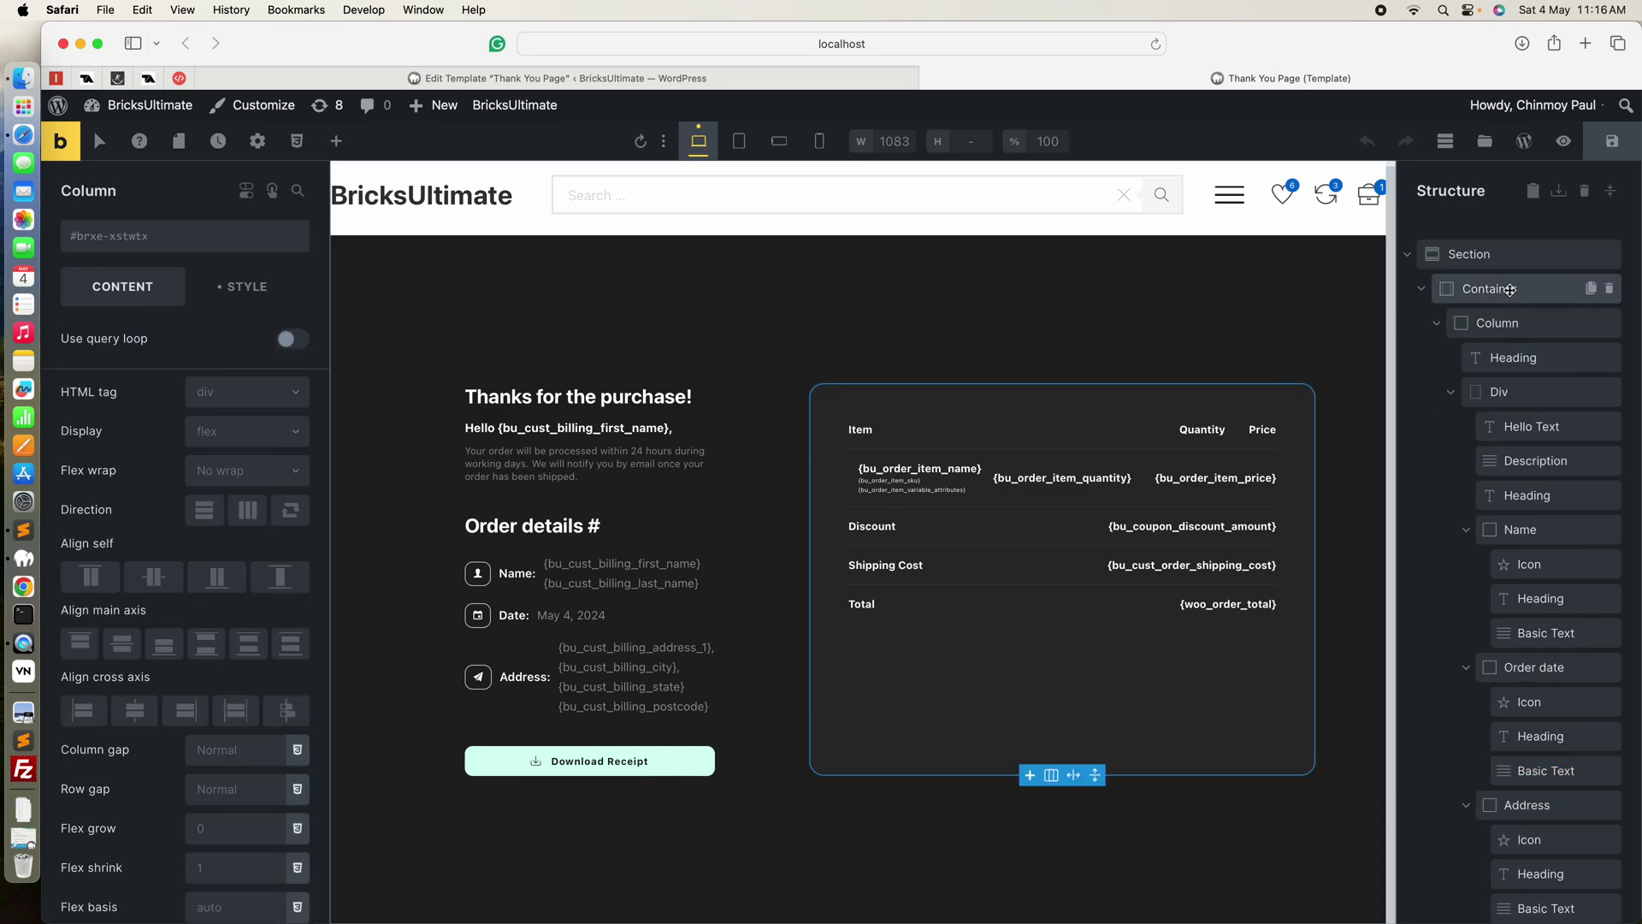
{"action": "left_click", "coordinate": [1509, 323]}
{"action": "scroll", "coordinate": [1549, 357], "scroll_direction": "up", "scroll_amount": 1}
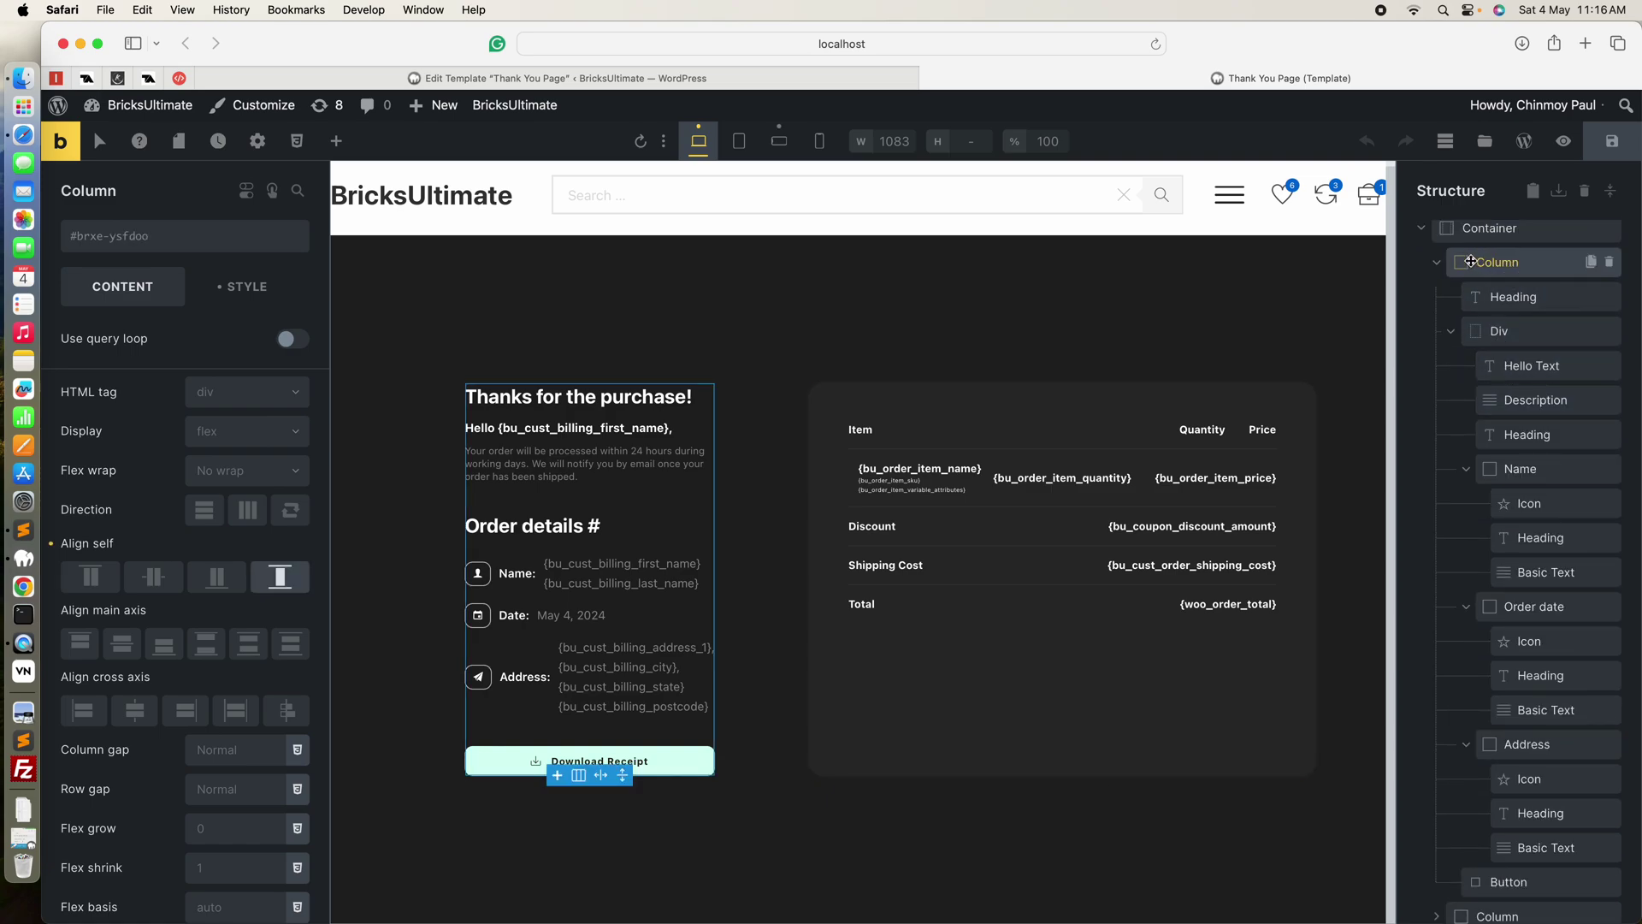
{"action": "left_click", "coordinate": [1437, 262]}
{"action": "left_click", "coordinate": [1482, 359]}
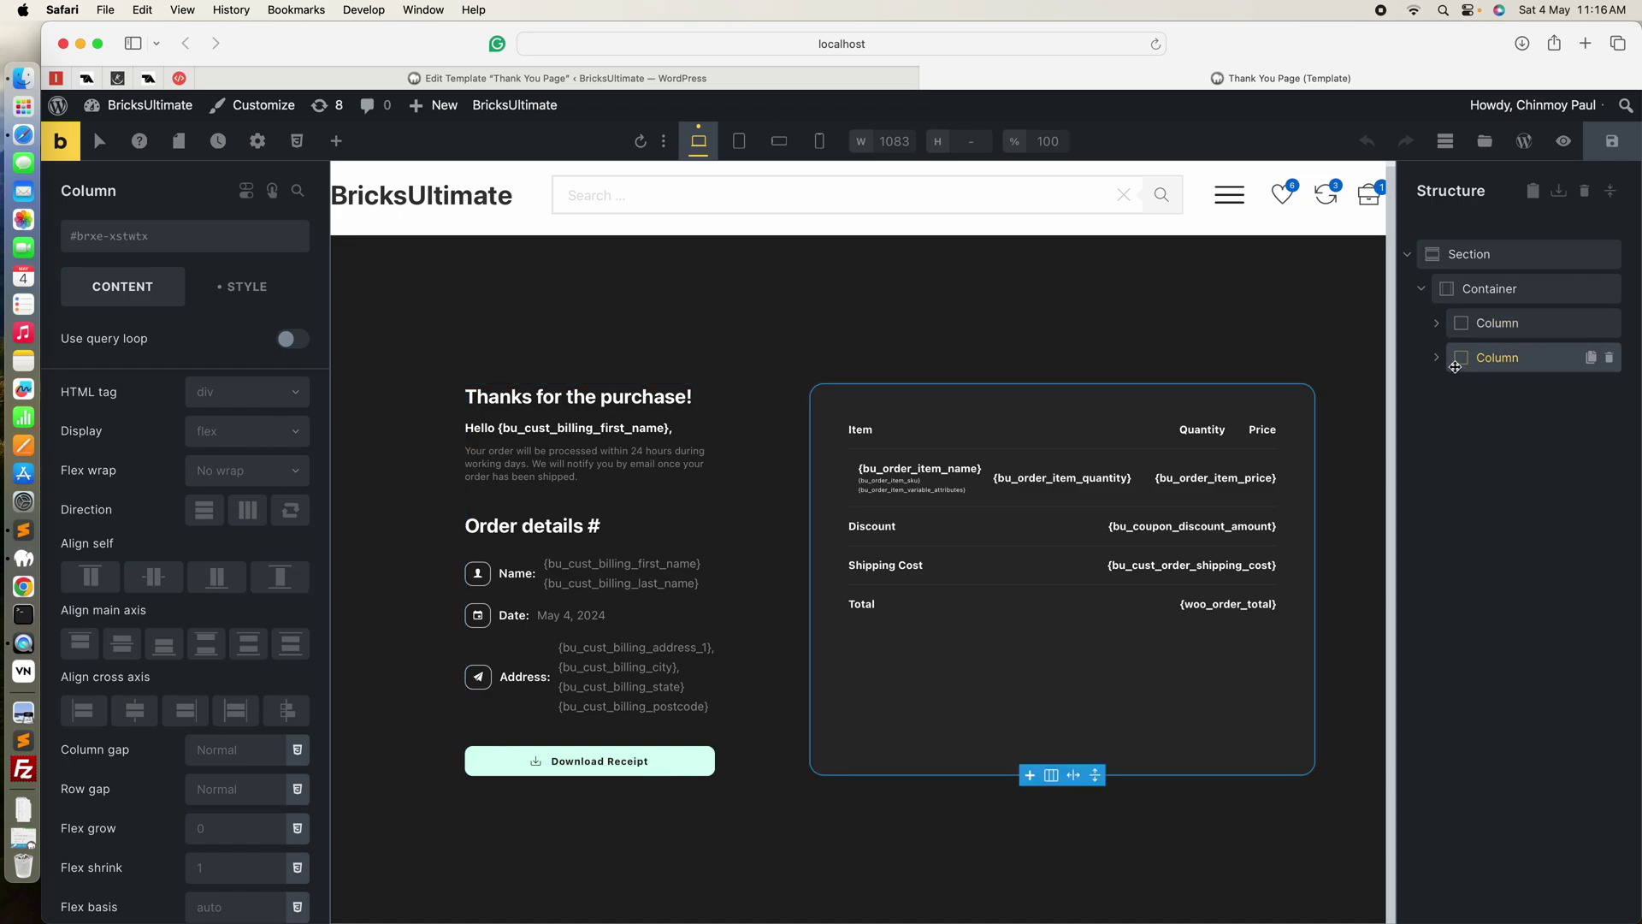
{"action": "left_click", "coordinate": [1436, 357]}
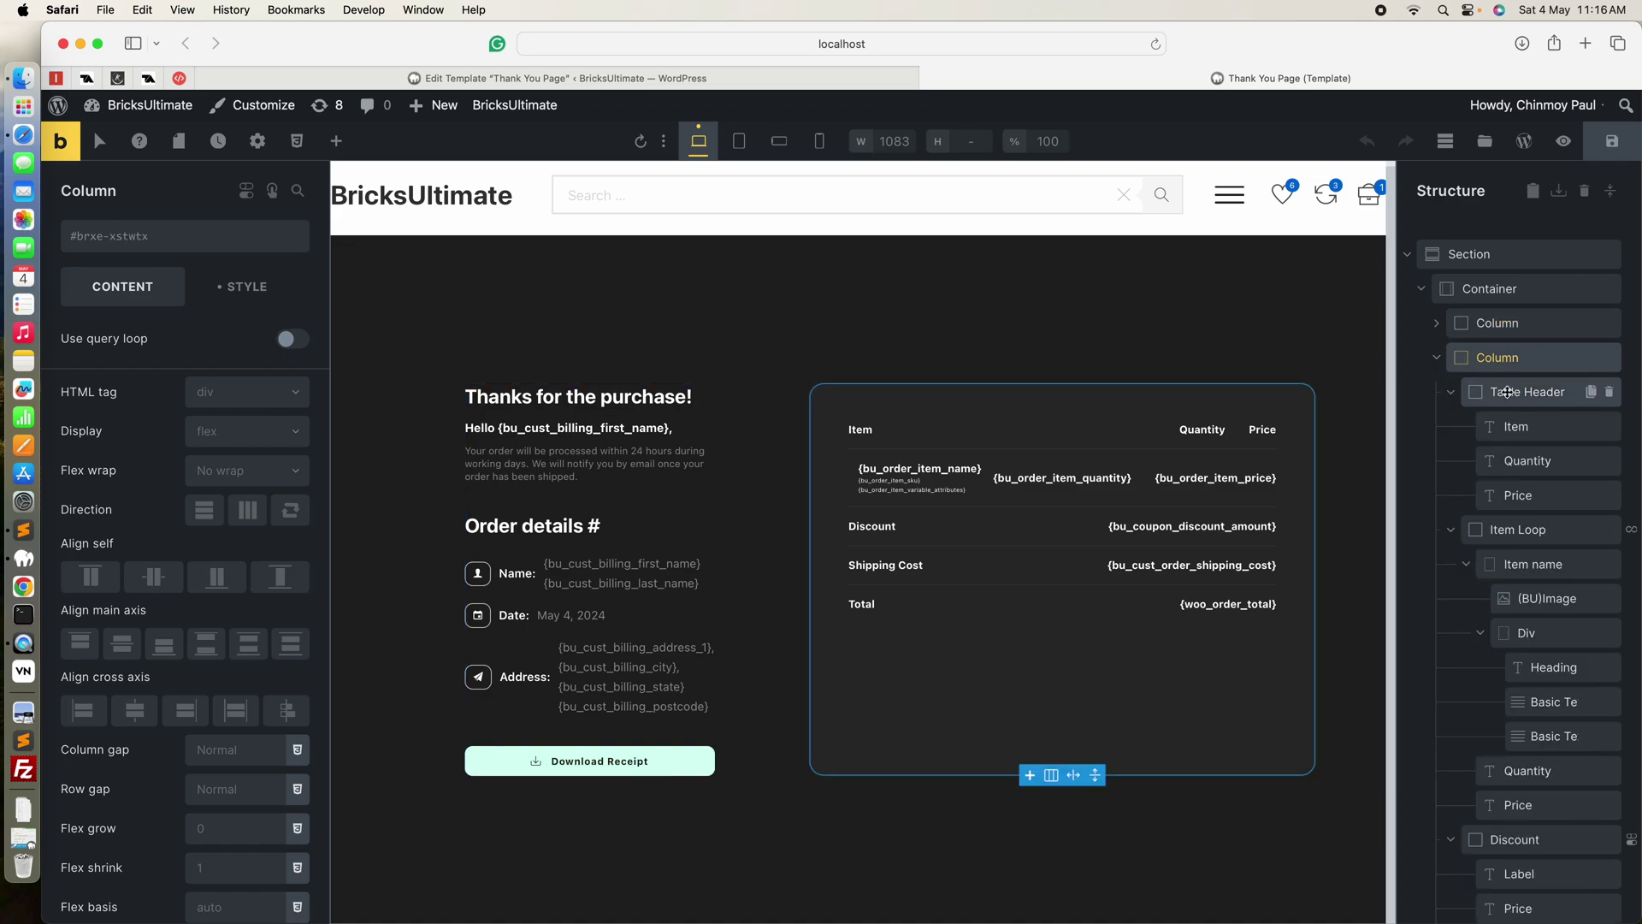
Examine the Table Header block's layout settings and its Item, Quantity and Price headings.
{"action": "left_click", "coordinate": [1505, 390]}
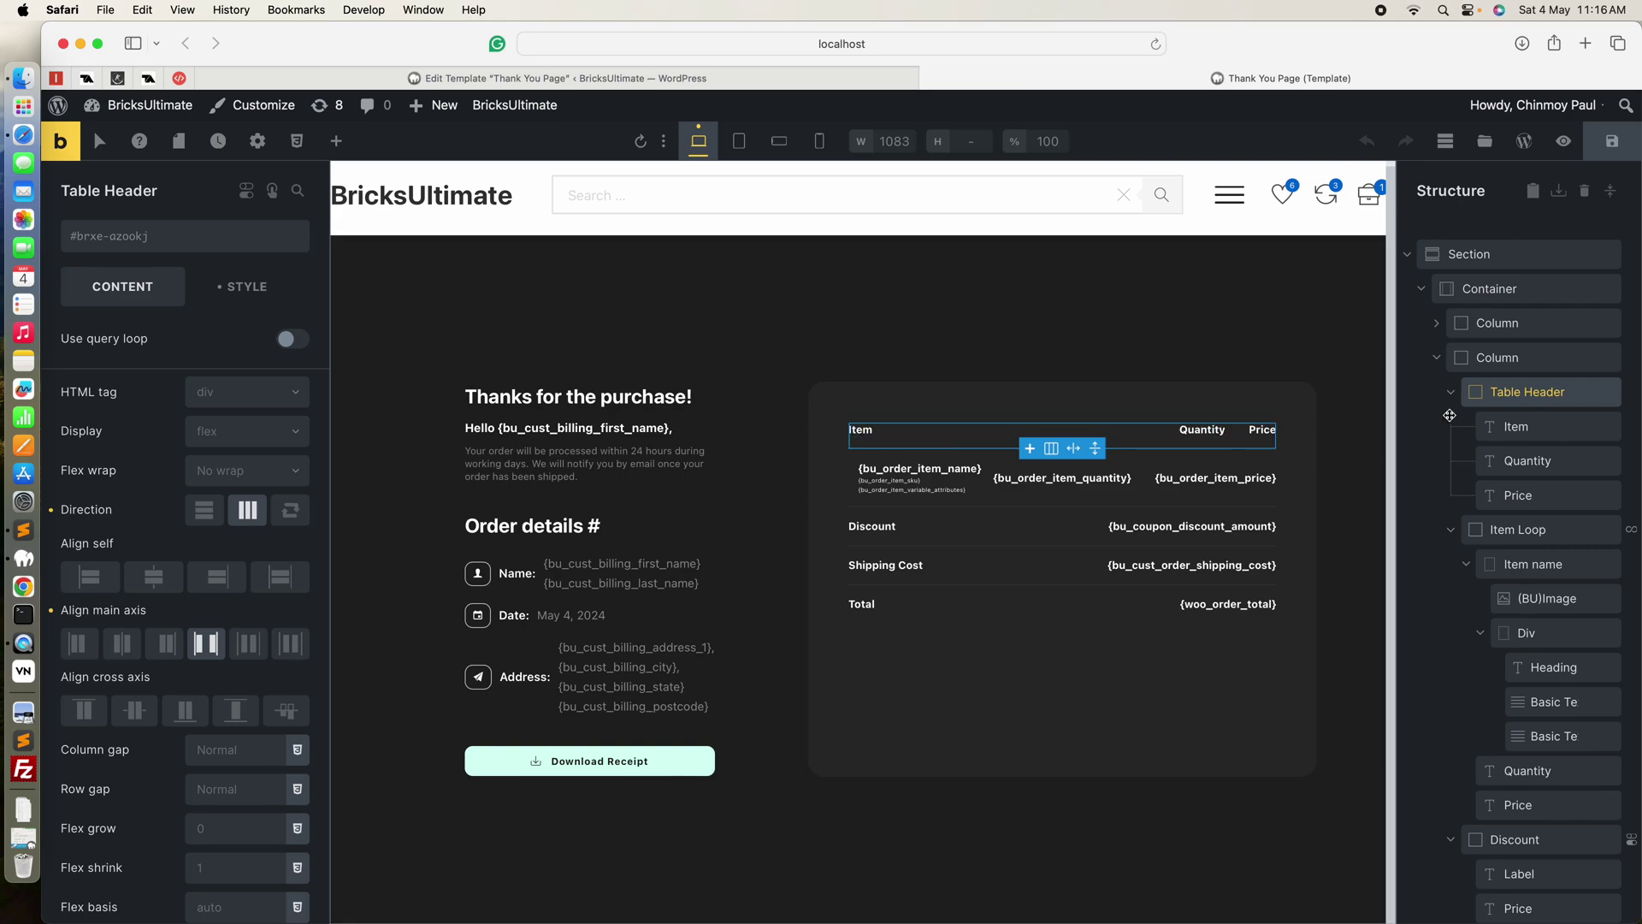
{"action": "left_click", "coordinate": [1509, 427]}
{"action": "left_click", "coordinate": [1505, 460]}
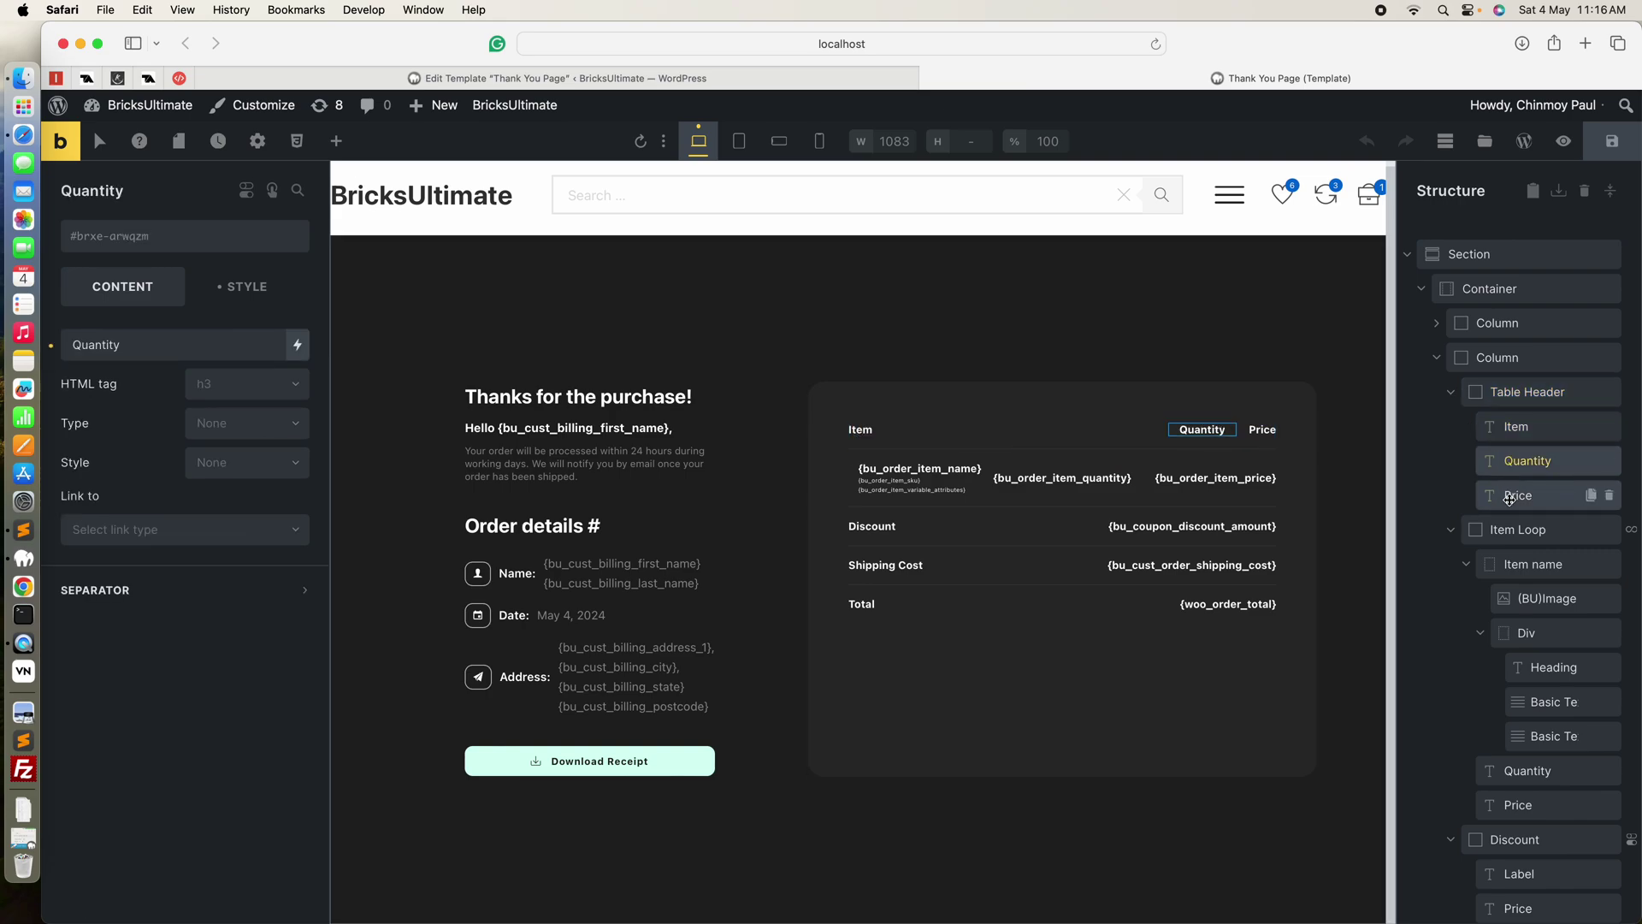
{"action": "left_click", "coordinate": [1512, 495]}
{"action": "left_click", "coordinate": [1501, 393]}
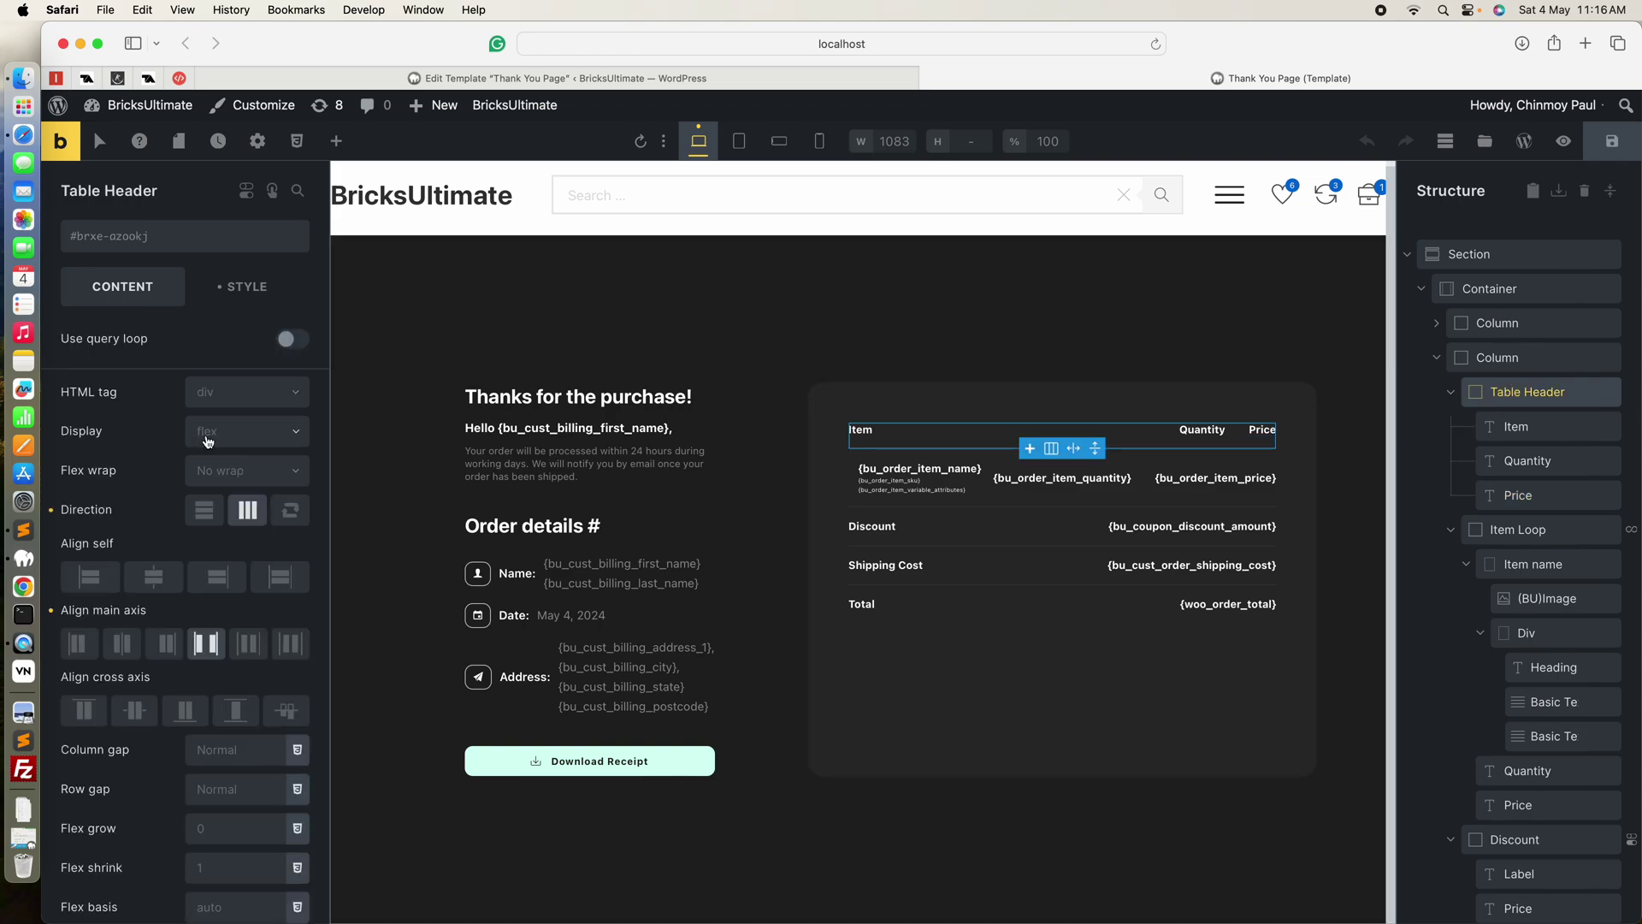
{"action": "scroll", "coordinate": [204, 620], "scroll_direction": "down", "scroll_amount": 2}
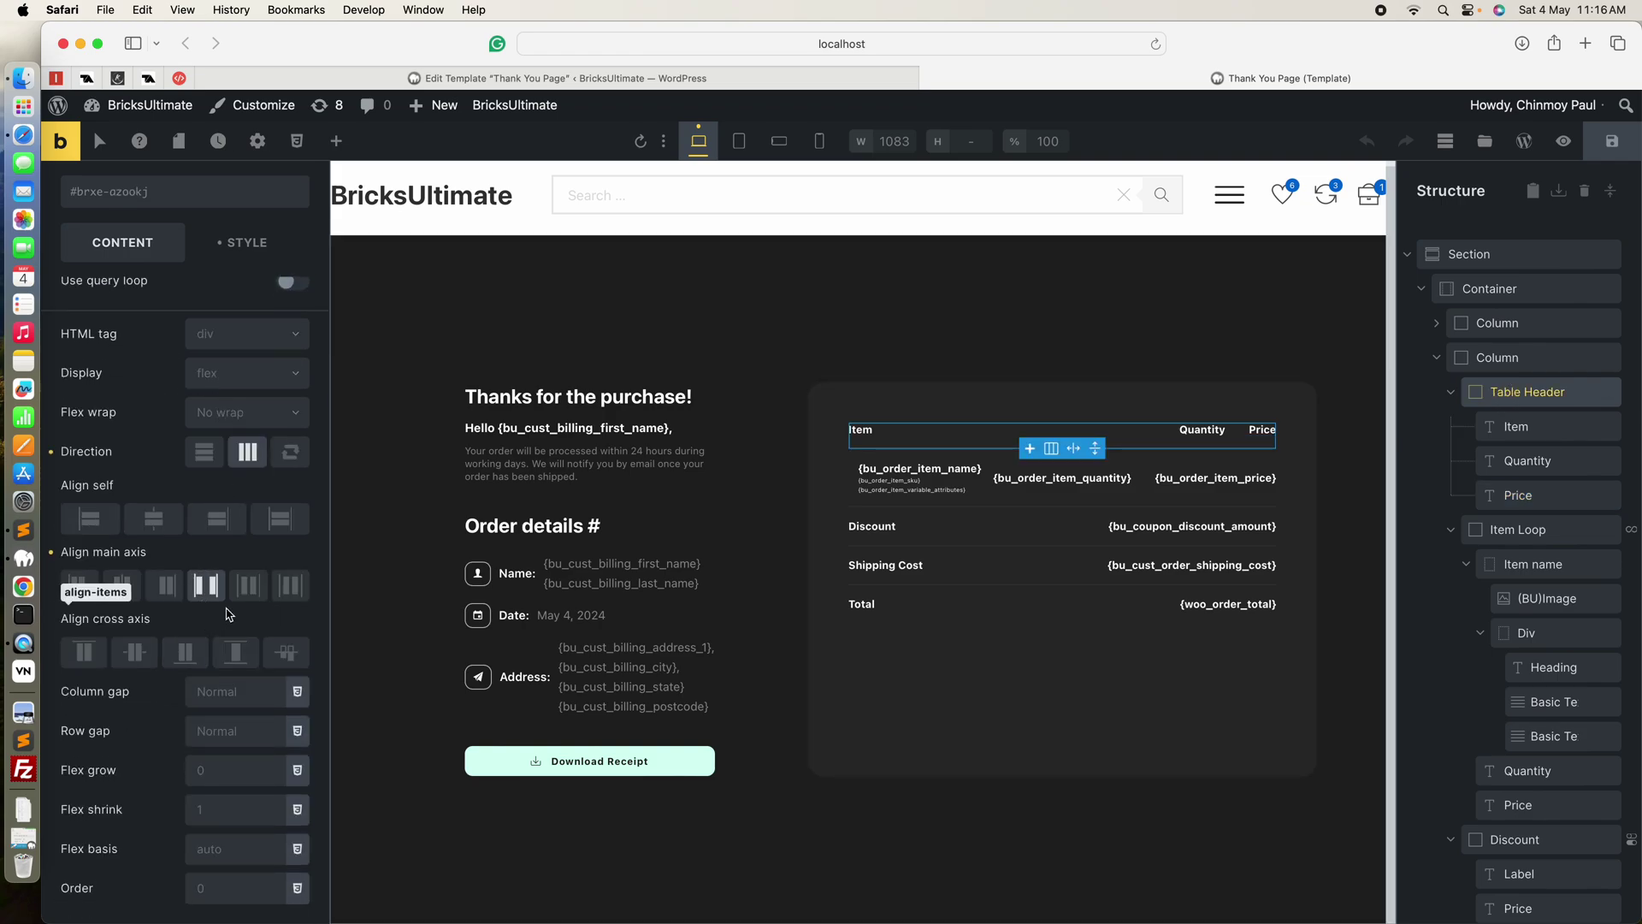
Select the Item Loop block and check which query type its query loop uses.
{"action": "left_click", "coordinate": [1526, 530]}
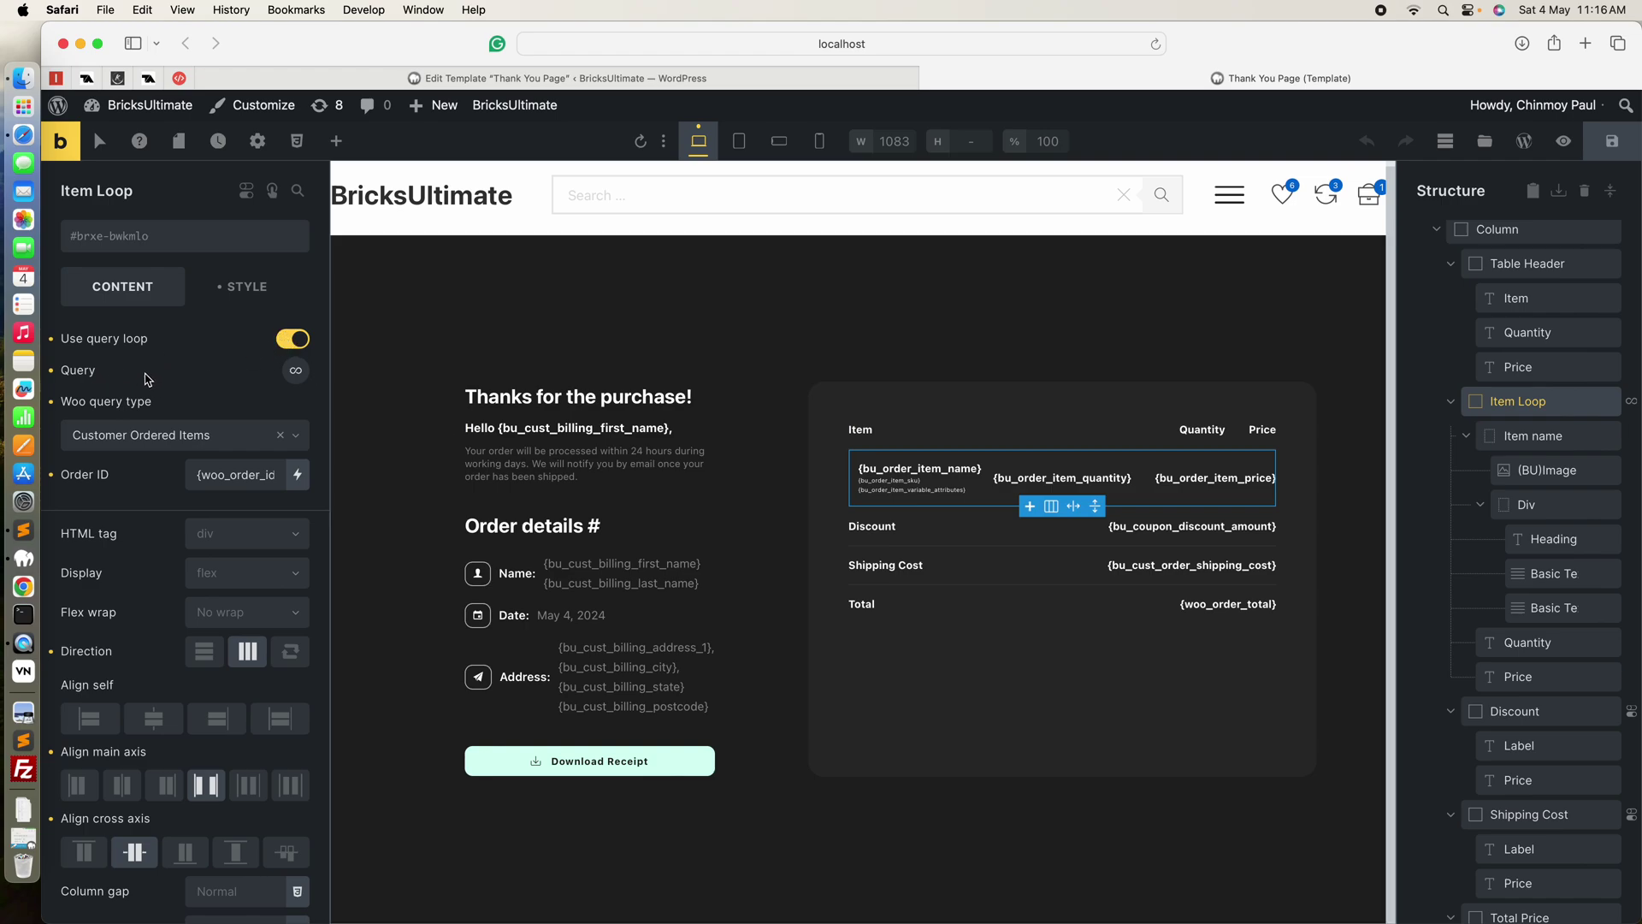
{"action": "left_click", "coordinate": [296, 372]}
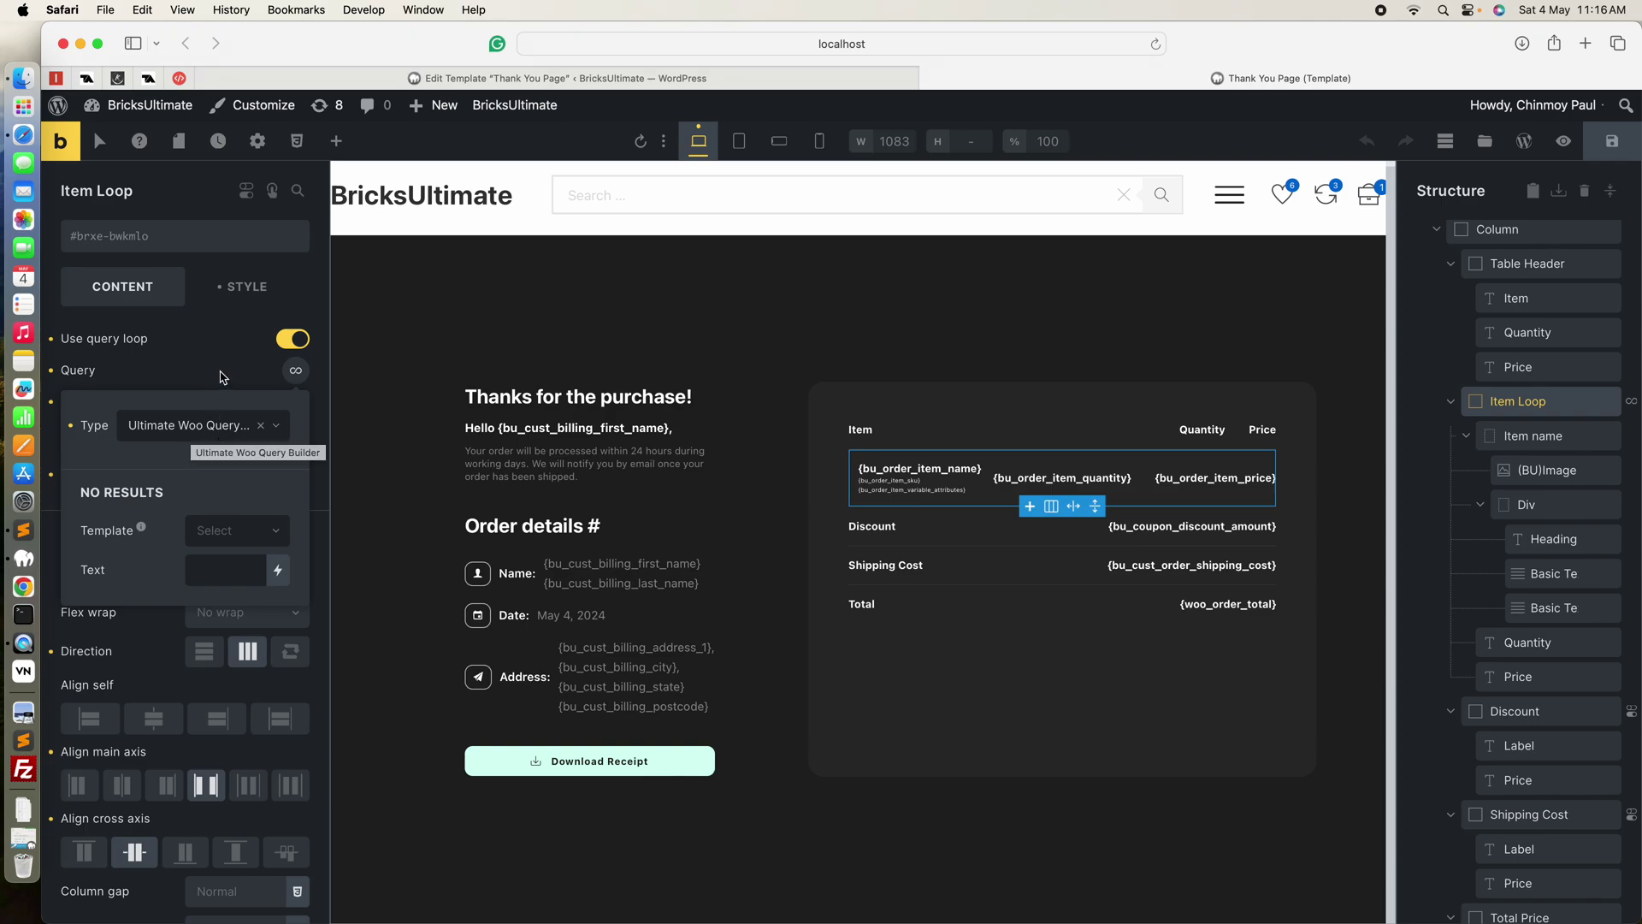
{"action": "left_click", "coordinate": [221, 372]}
Open the BricksUltimate Misc settings in the WordPress admin and locate the Ultimate Woo Query Builder option.
{"action": "left_click", "coordinate": [554, 79]}
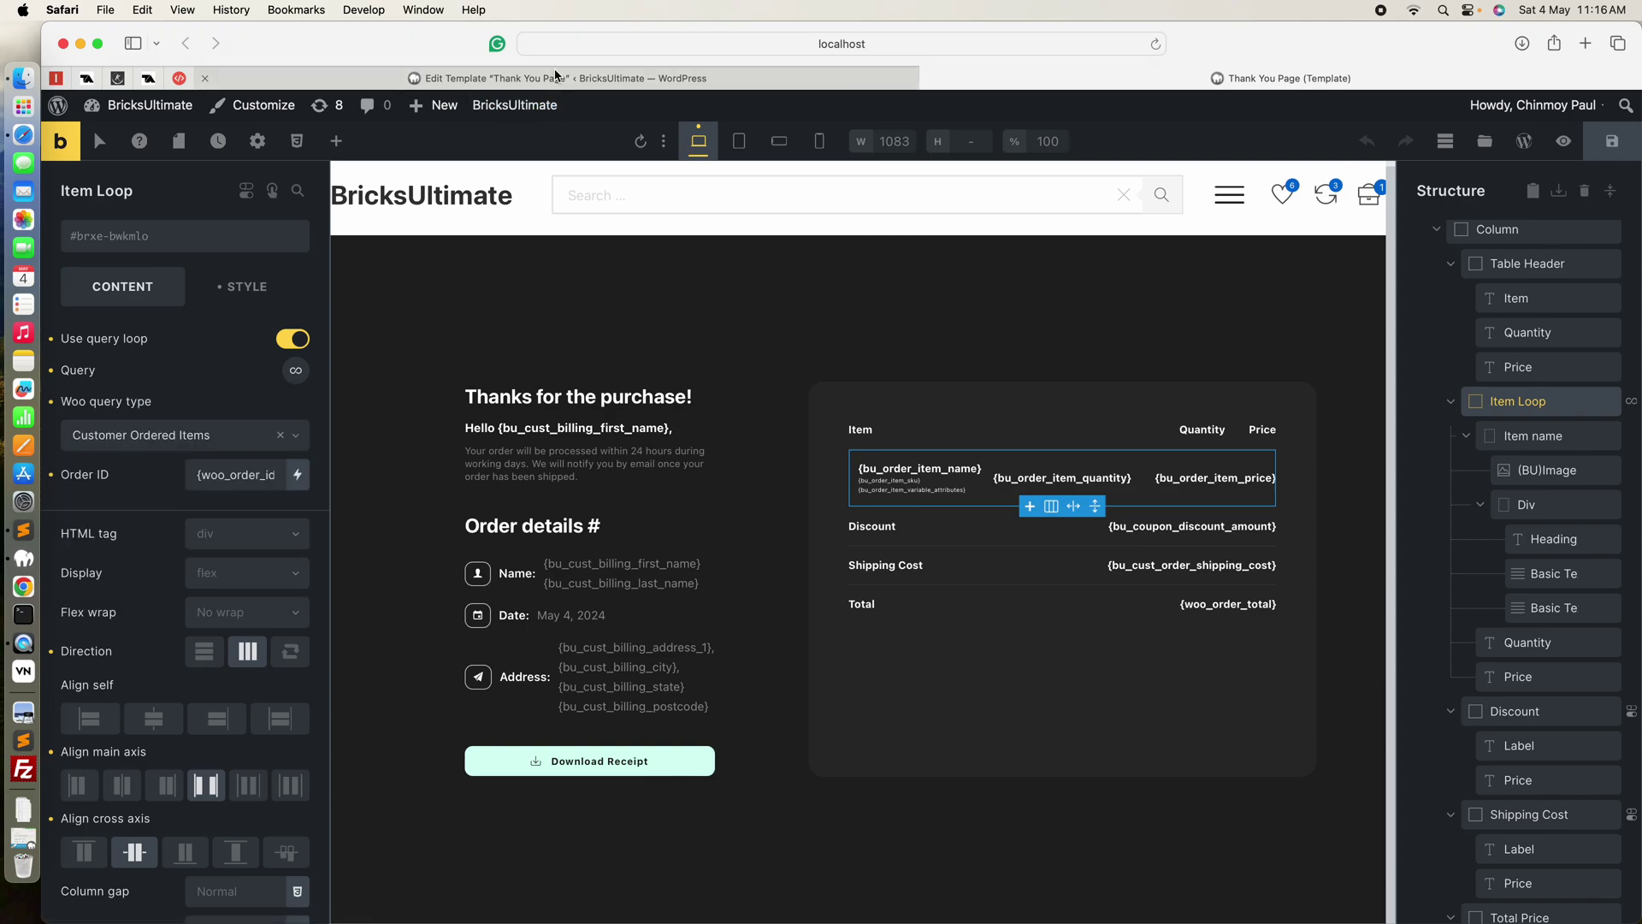
{"action": "mouse_move", "coordinate": [516, 105]}
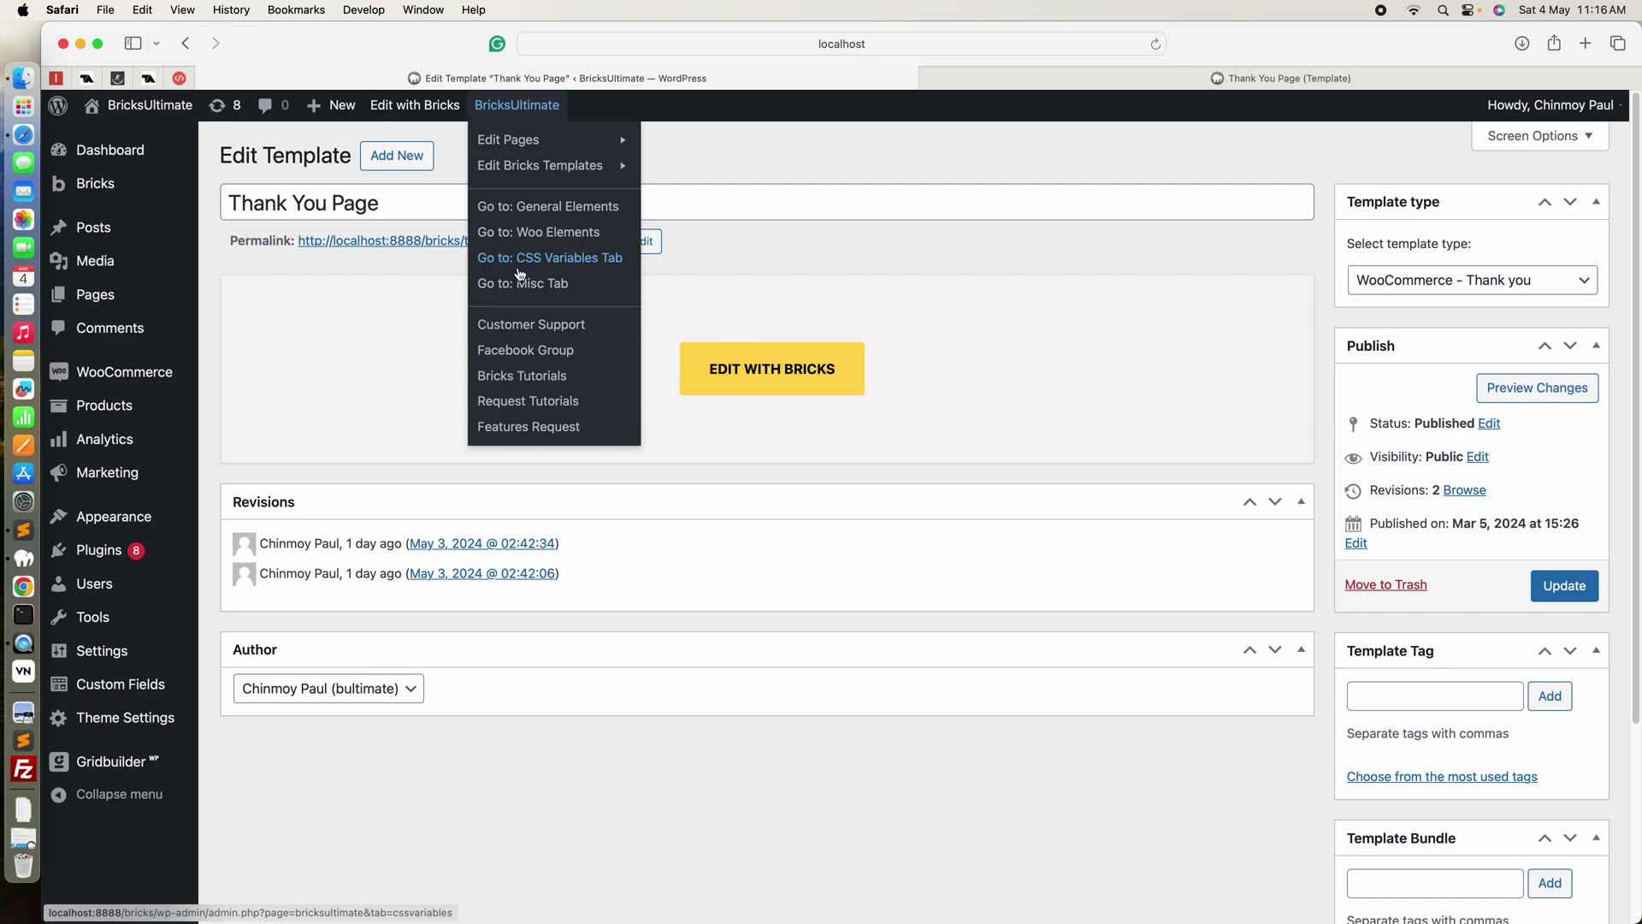
{"action": "left_click", "coordinate": [519, 284]}
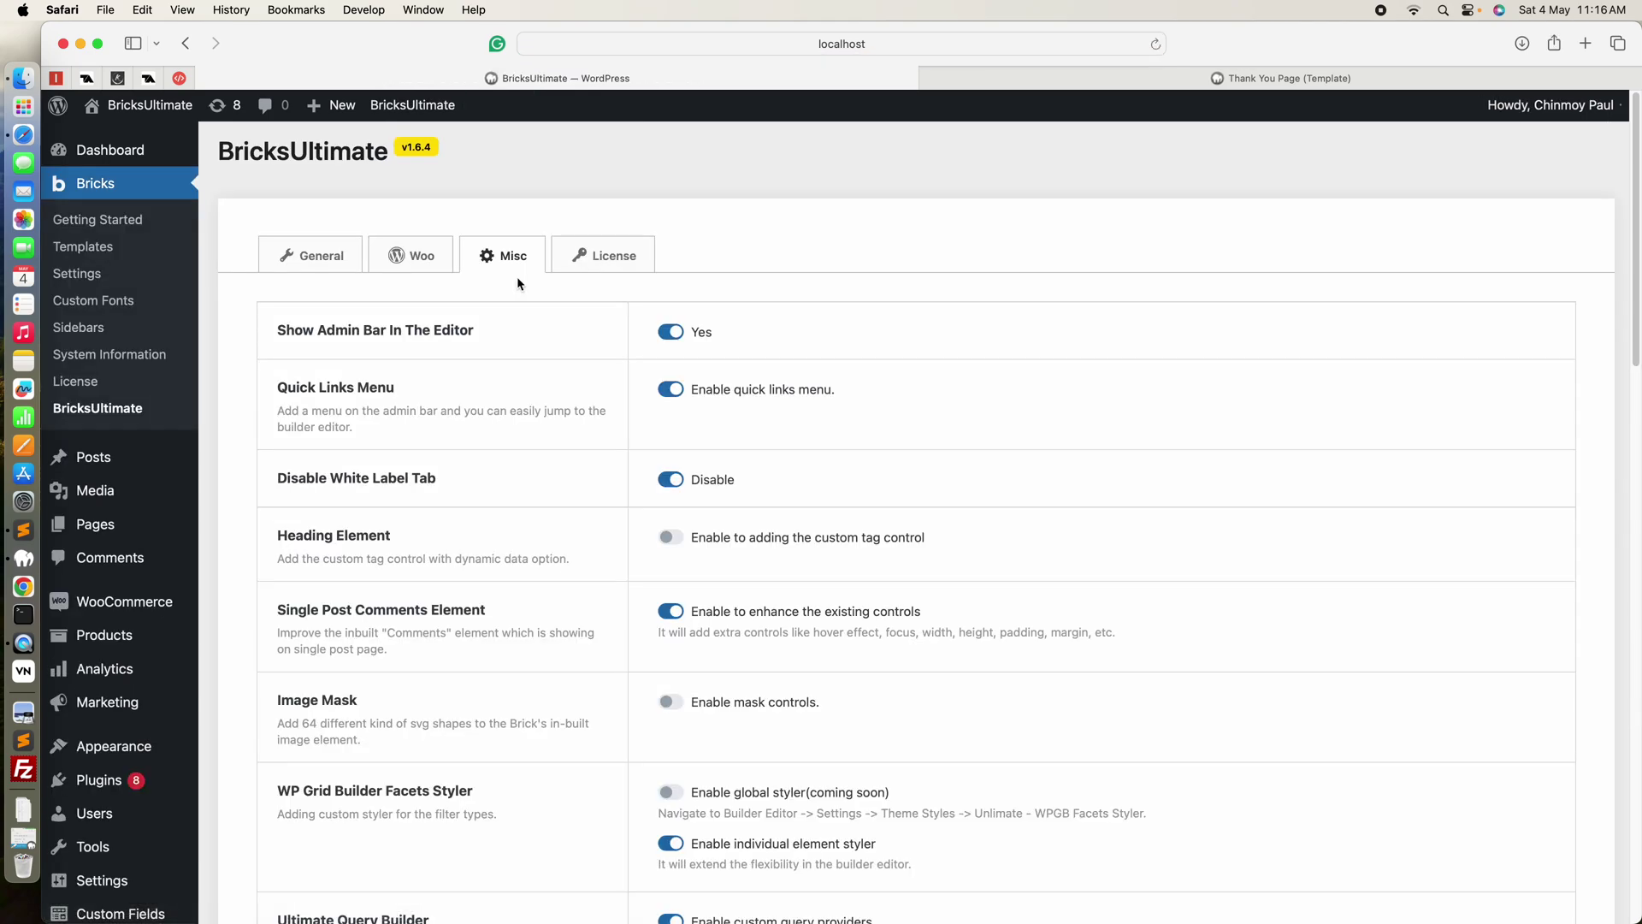
{"action": "scroll", "coordinate": [763, 511], "scroll_direction": "down", "scroll_amount": 10}
{"action": "scroll", "coordinate": [763, 510], "scroll_direction": "down", "scroll_amount": 5}
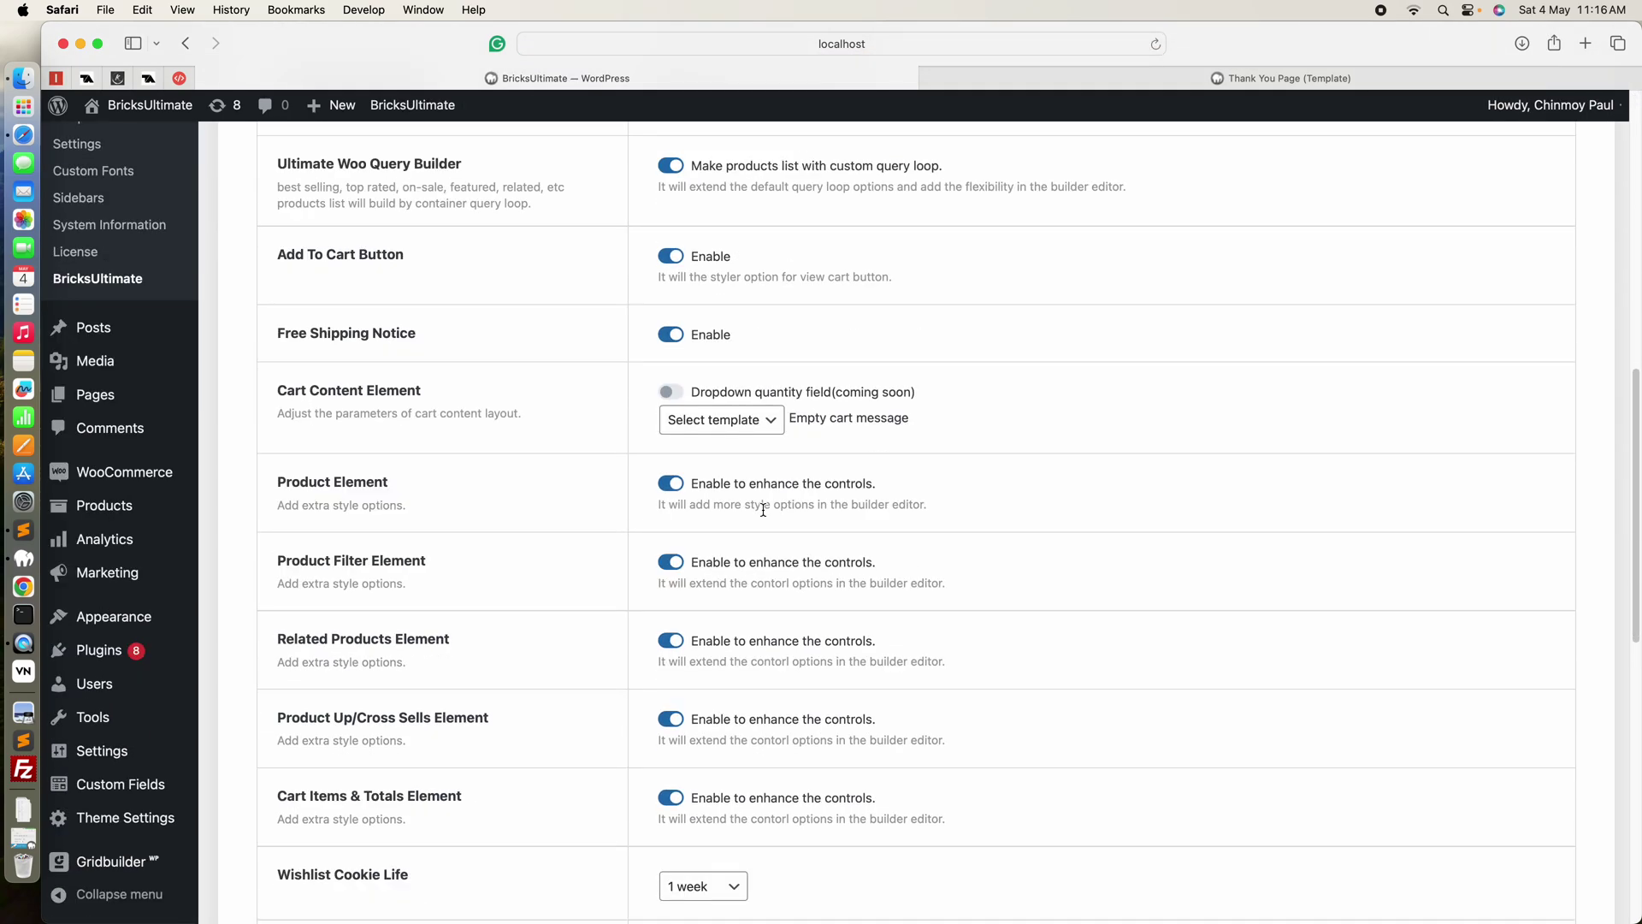
{"action": "scroll", "coordinate": [762, 511], "scroll_direction": "down", "scroll_amount": 2}
{"action": "scroll", "coordinate": [762, 510], "scroll_direction": "up", "scroll_amount": 5}
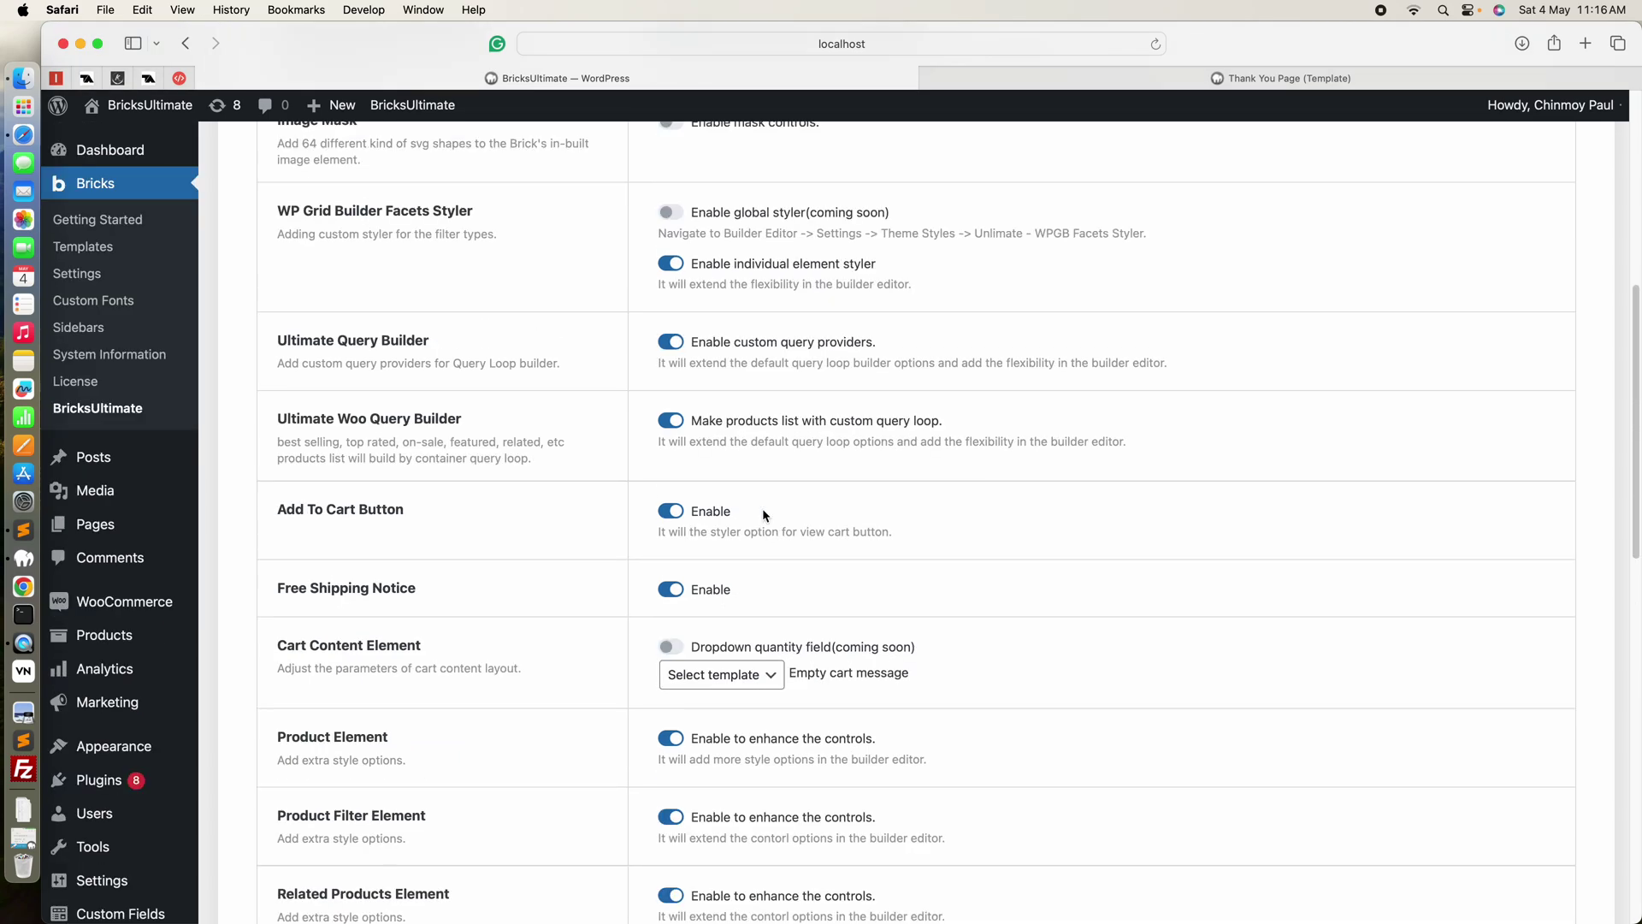
{"action": "left_click_drag", "start_coordinate": [279, 418], "coordinate": [477, 419]}
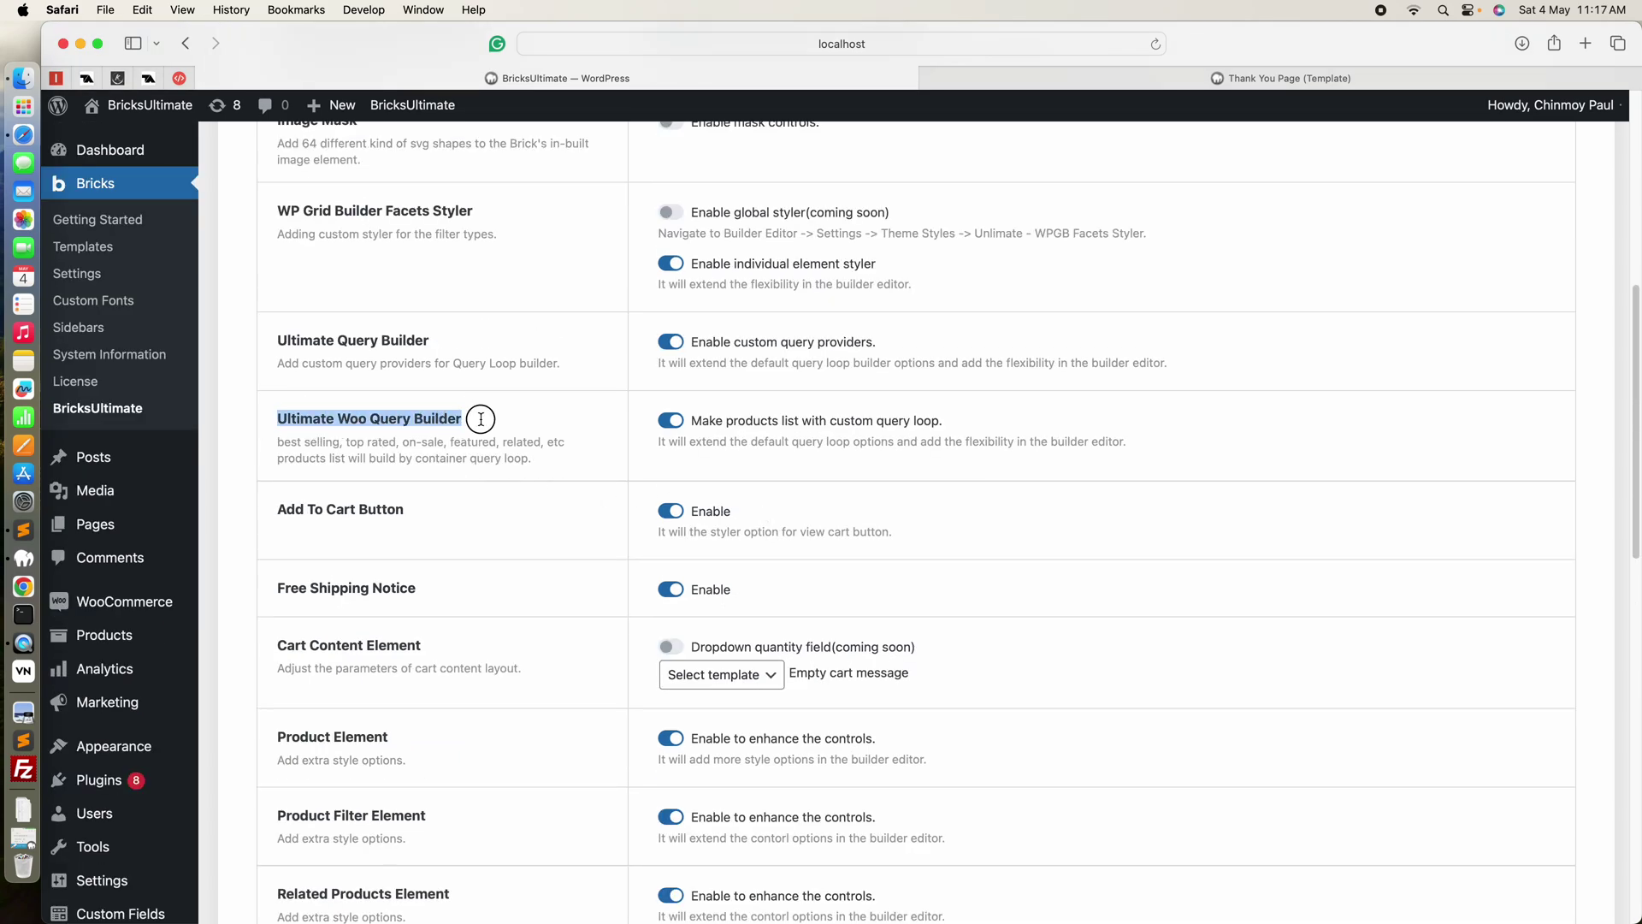
{"action": "left_click", "coordinate": [424, 432]}
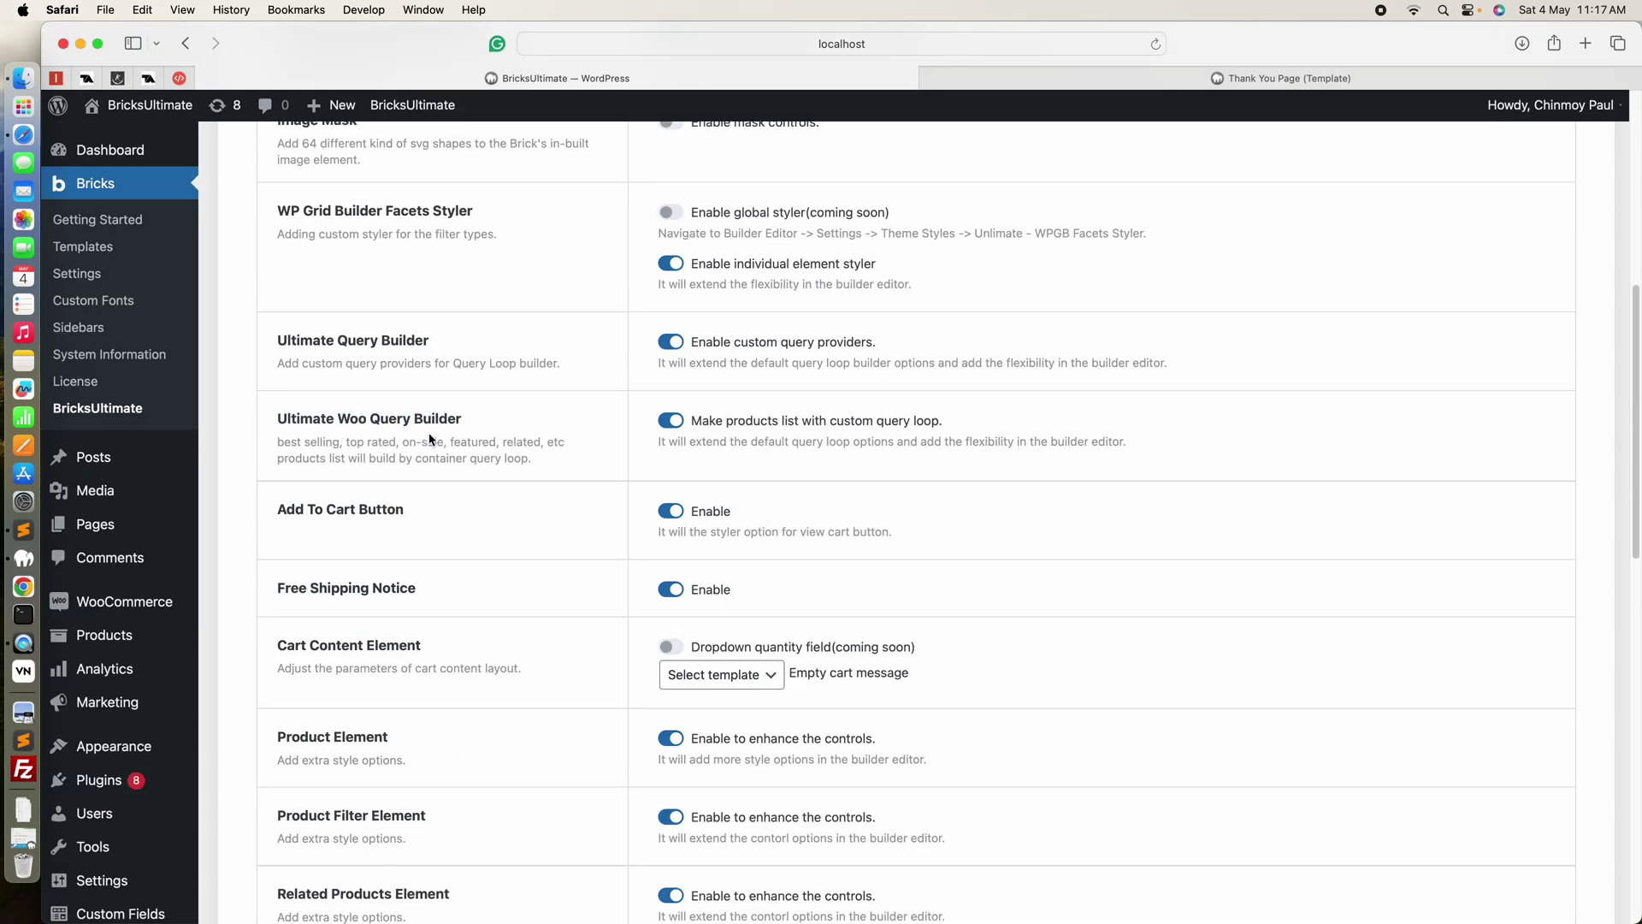
Return to the template builder and review the Item Loop's Woo query type options and its Order ID dynamic tag.
{"action": "left_click", "coordinate": [1168, 79]}
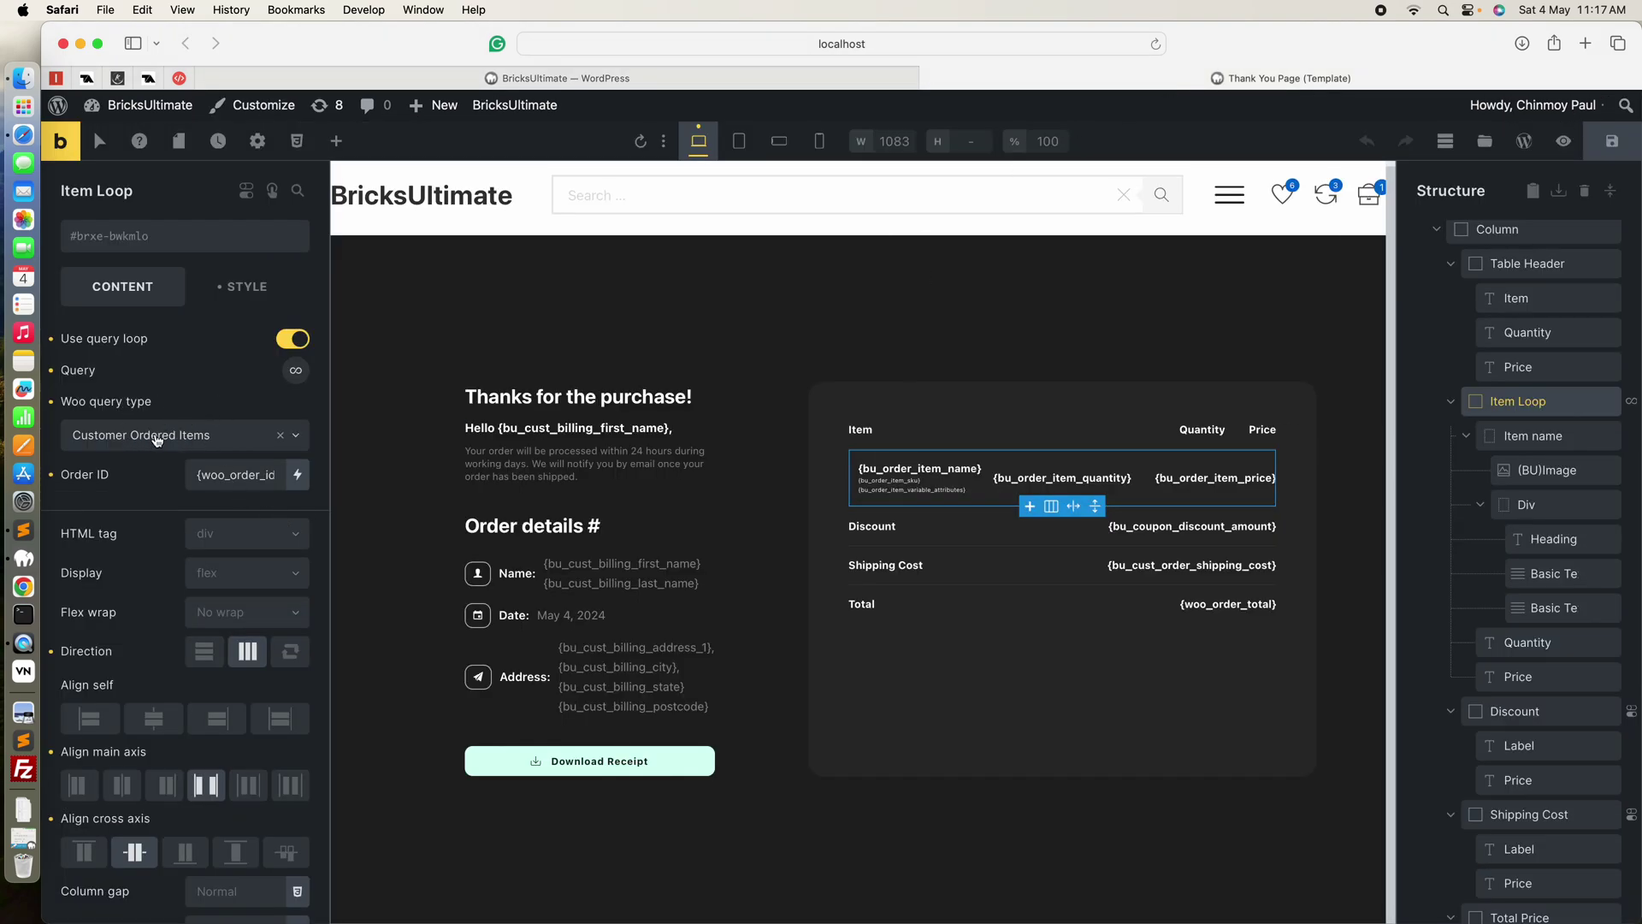
{"action": "left_click", "coordinate": [185, 434]}
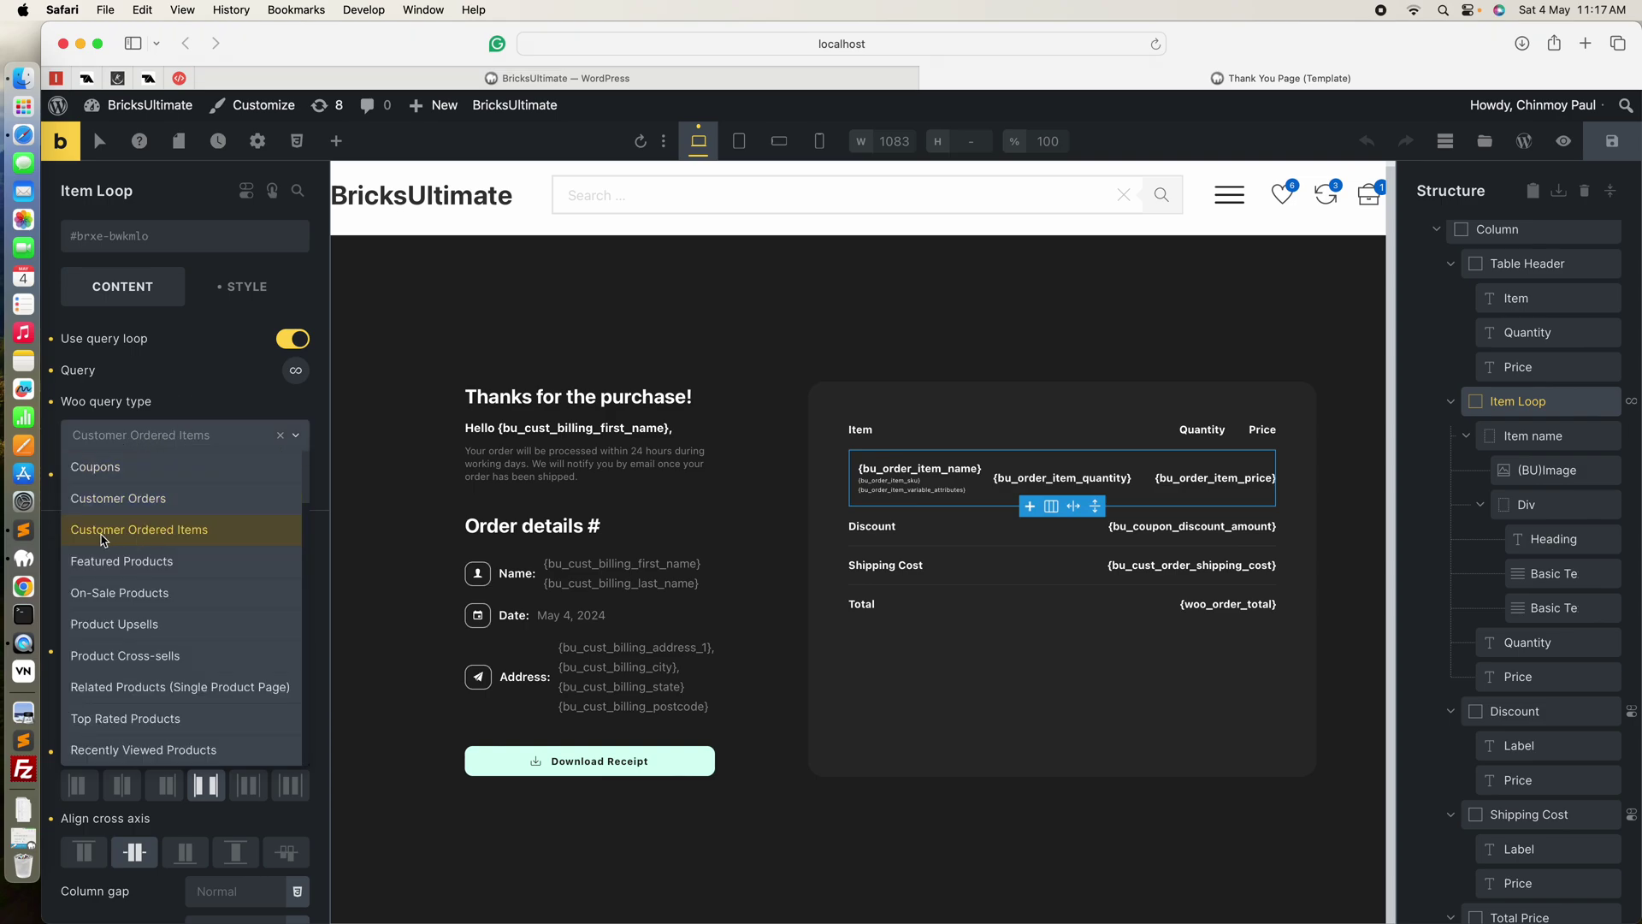
{"action": "left_click", "coordinate": [199, 405]}
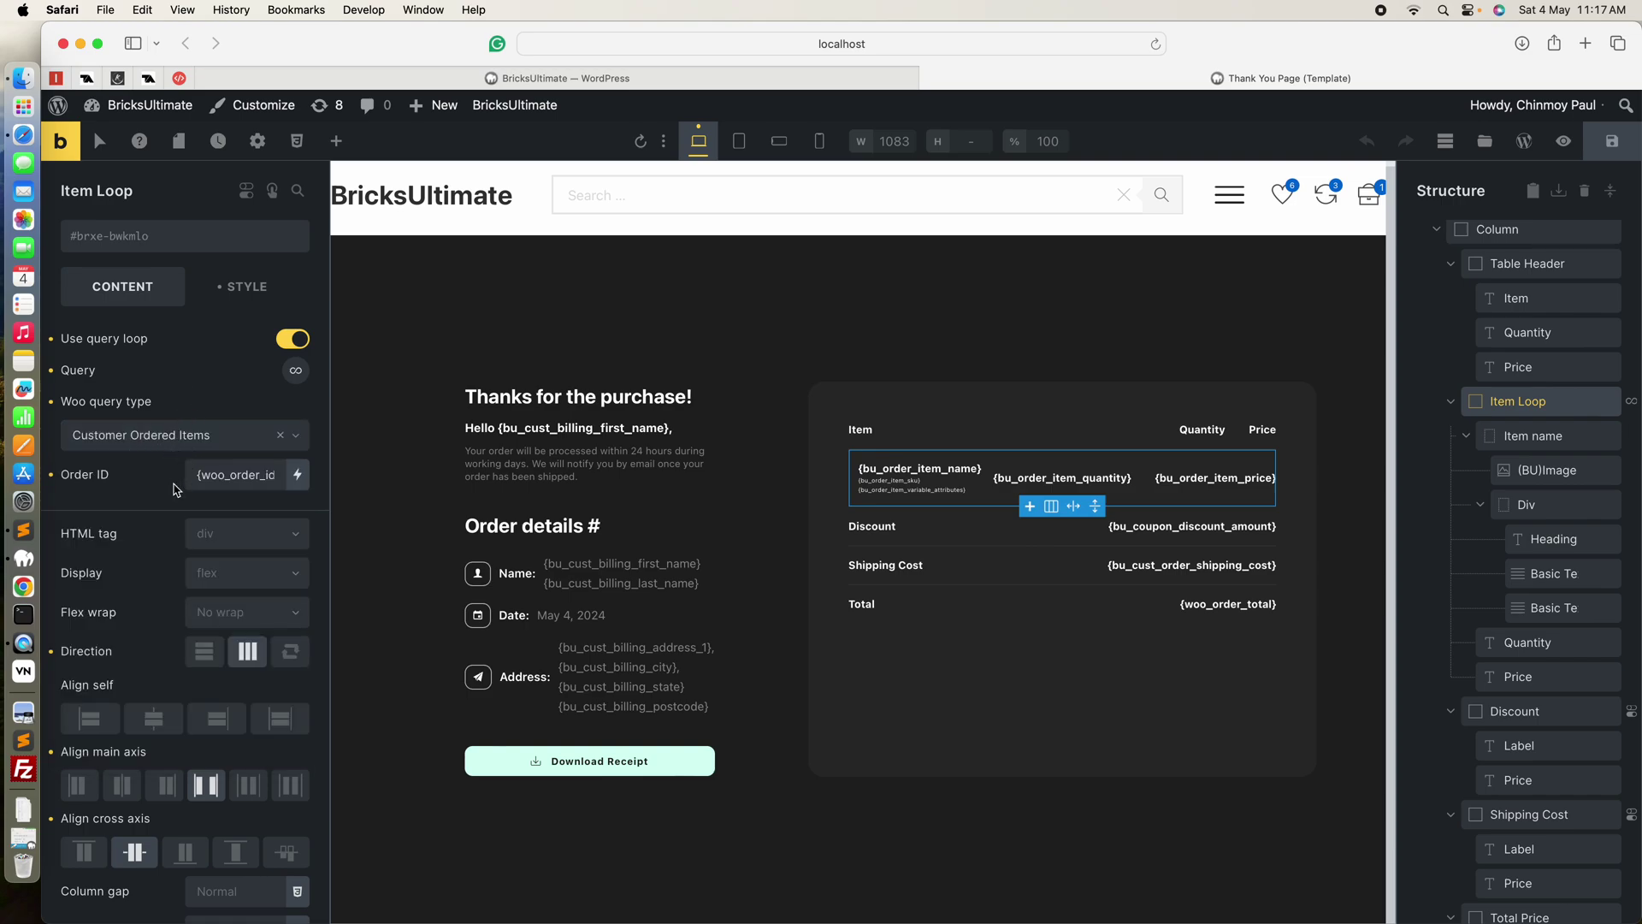
{"action": "left_click_drag", "start_coordinate": [197, 476], "coordinate": [280, 475]}
{"action": "key", "text": "Right"}
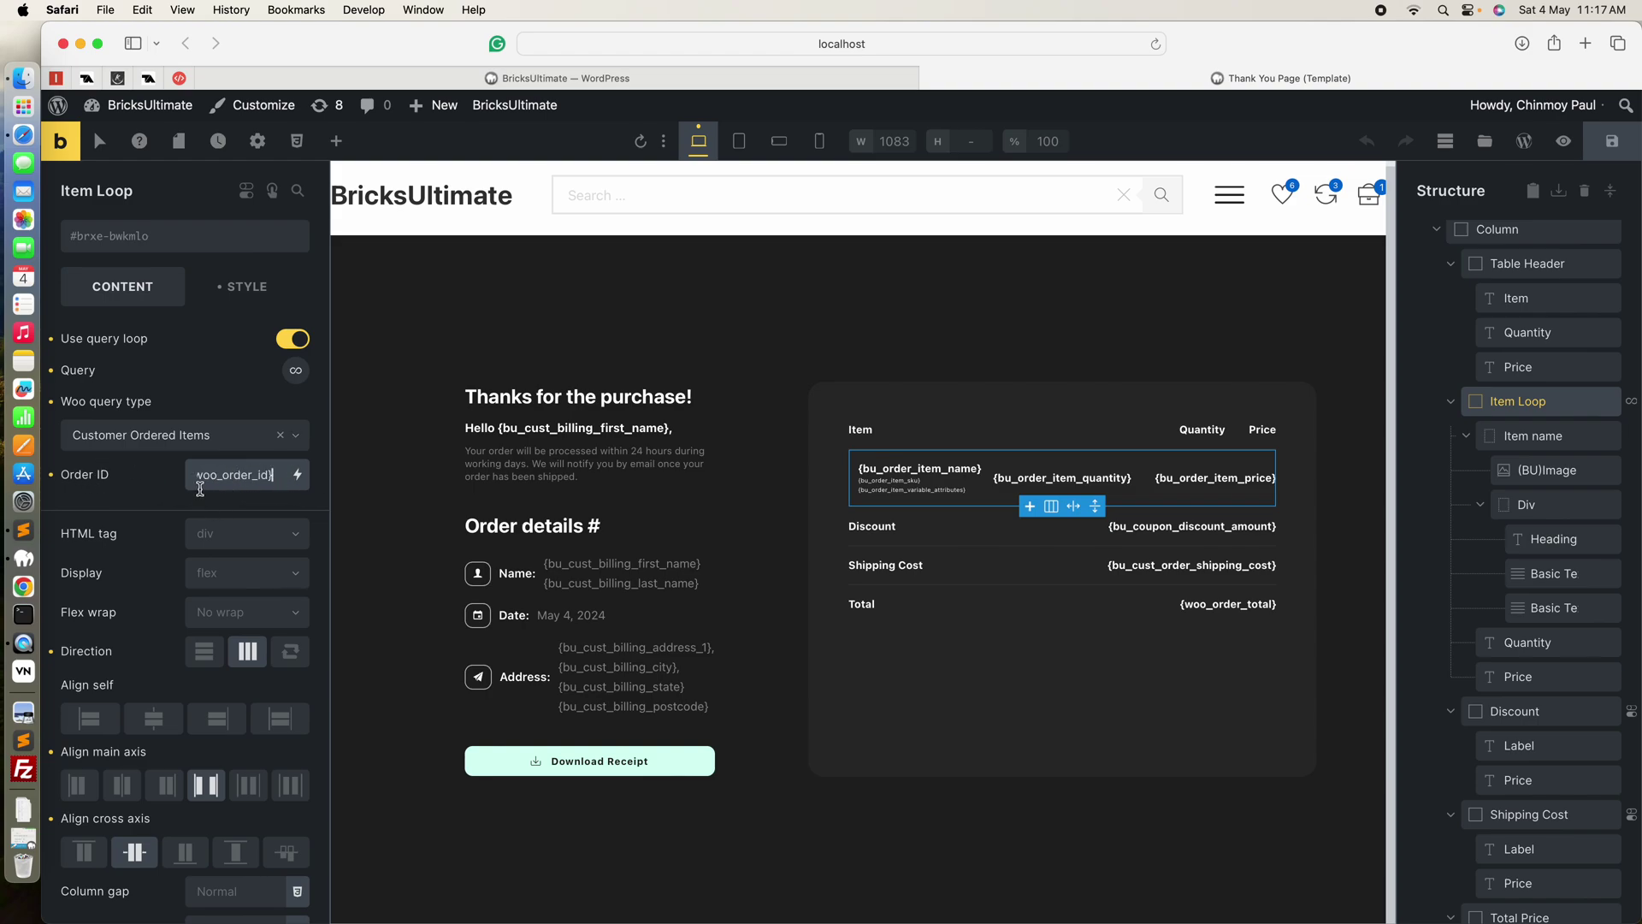
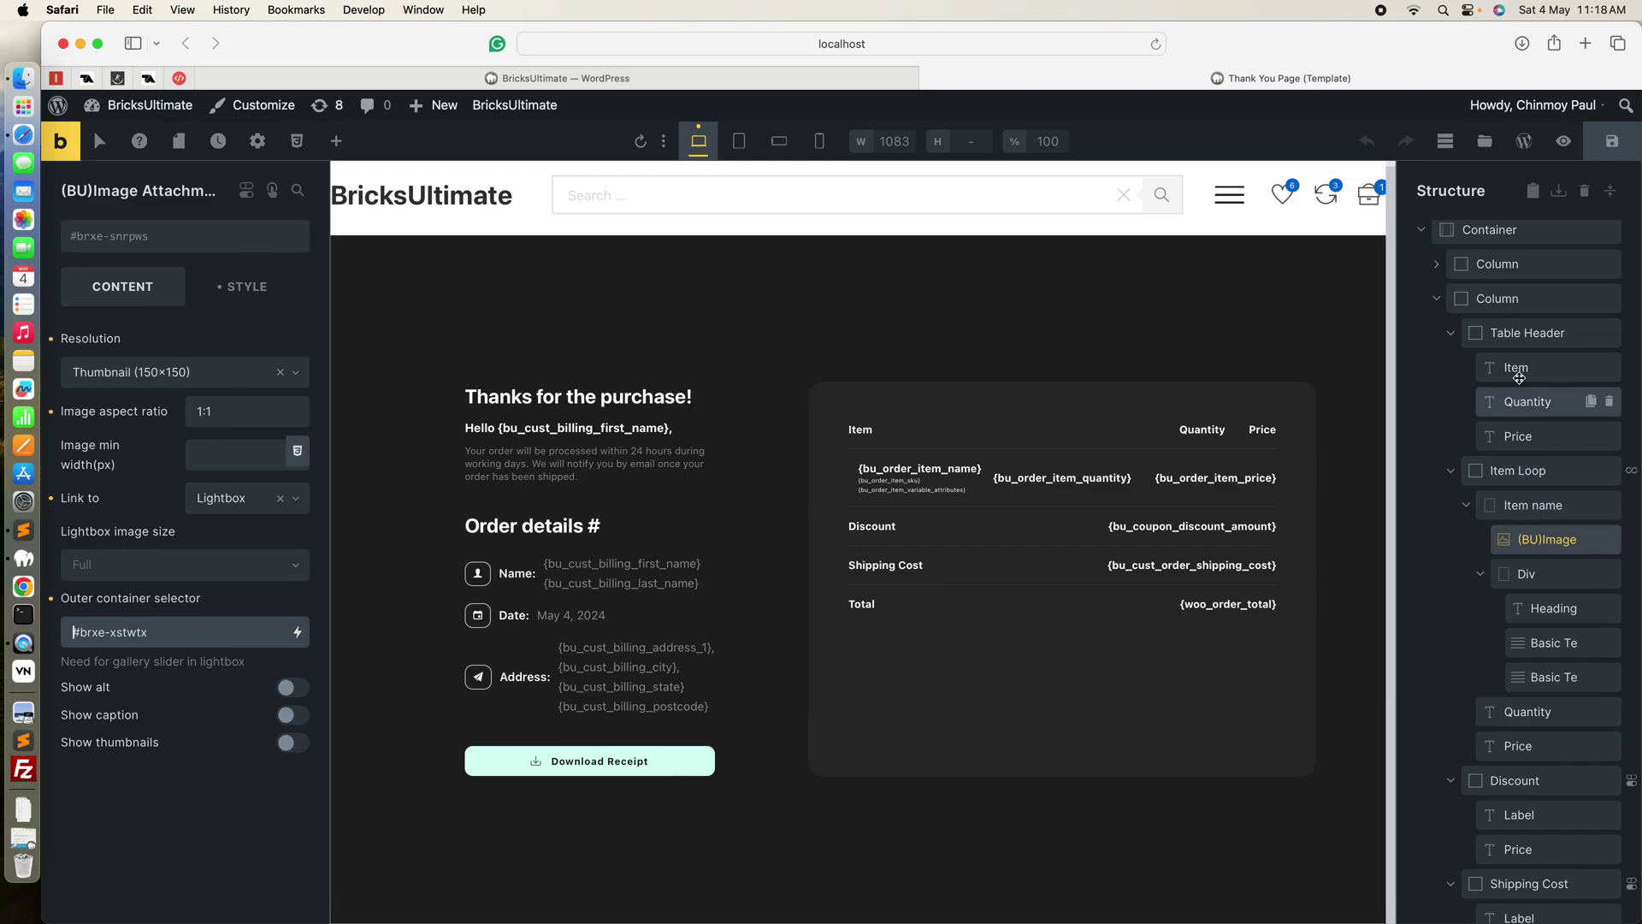
Inspect the Table Header, Item Loop and Item name blocks, and check the element ID of the column that contains them.
{"action": "left_click", "coordinate": [1515, 335]}
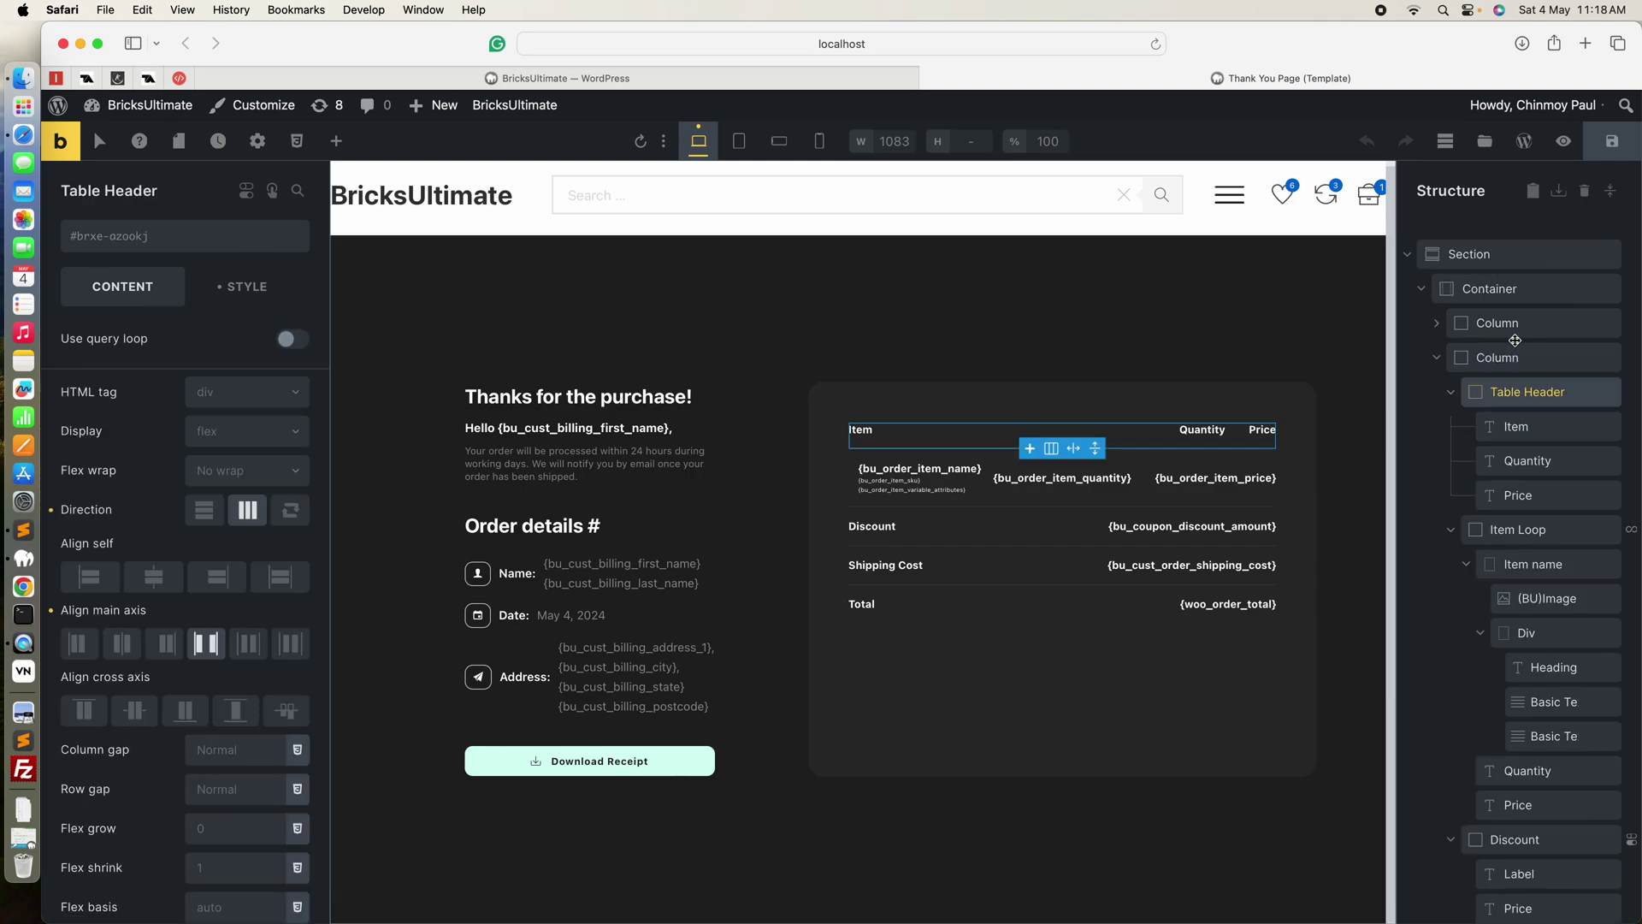
{"action": "left_click", "coordinate": [1523, 527]}
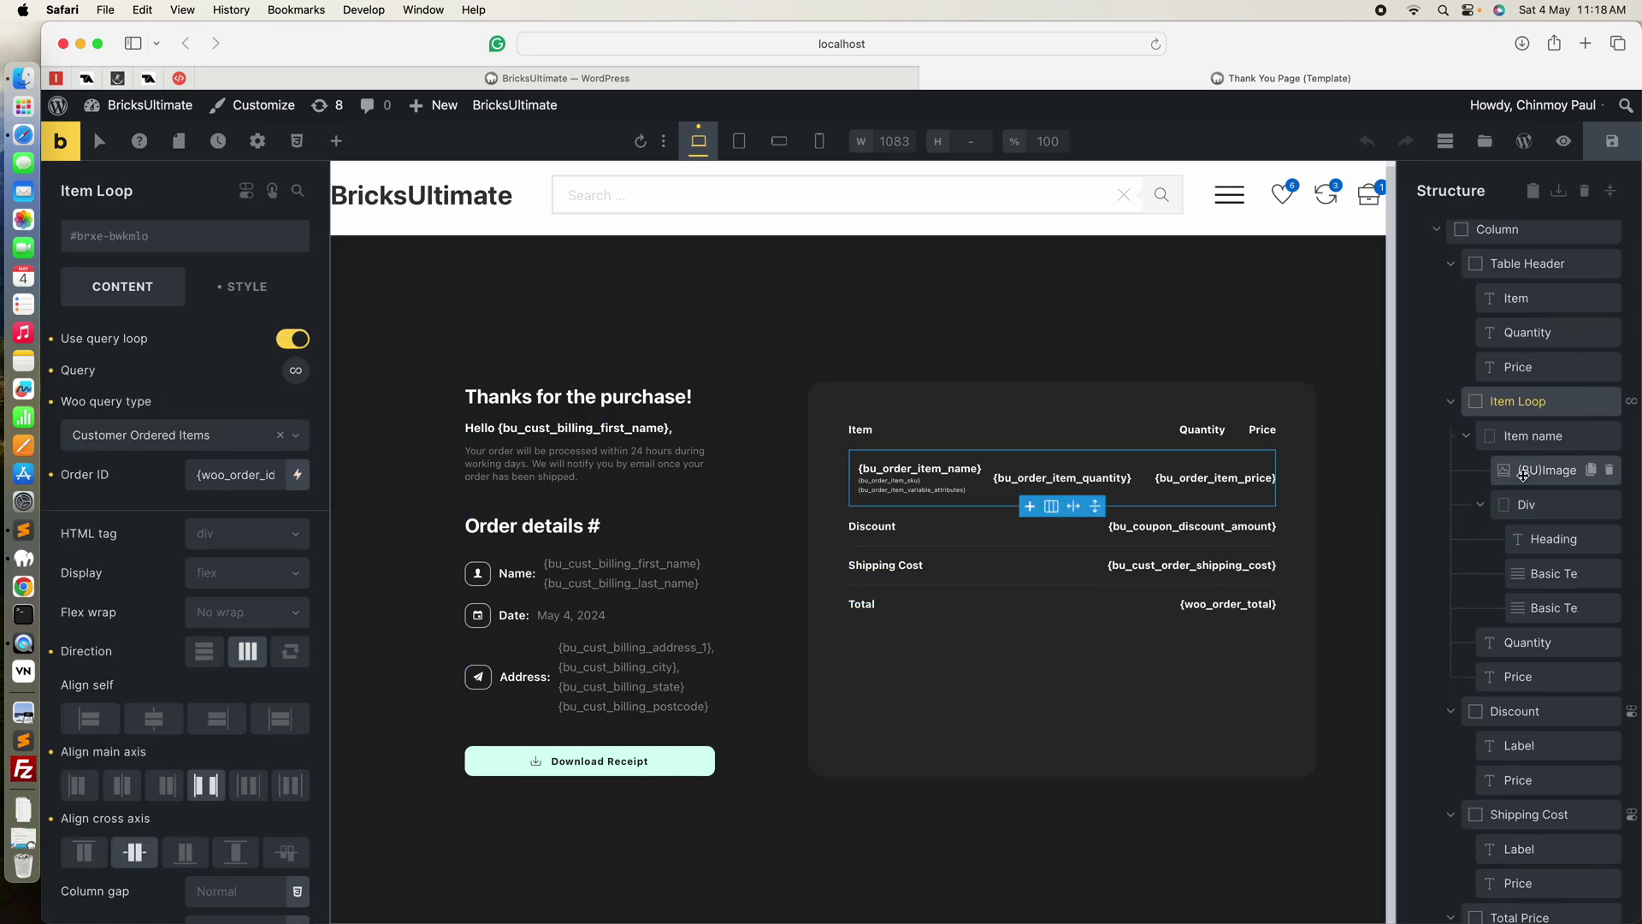
{"action": "left_click", "coordinate": [1520, 436]}
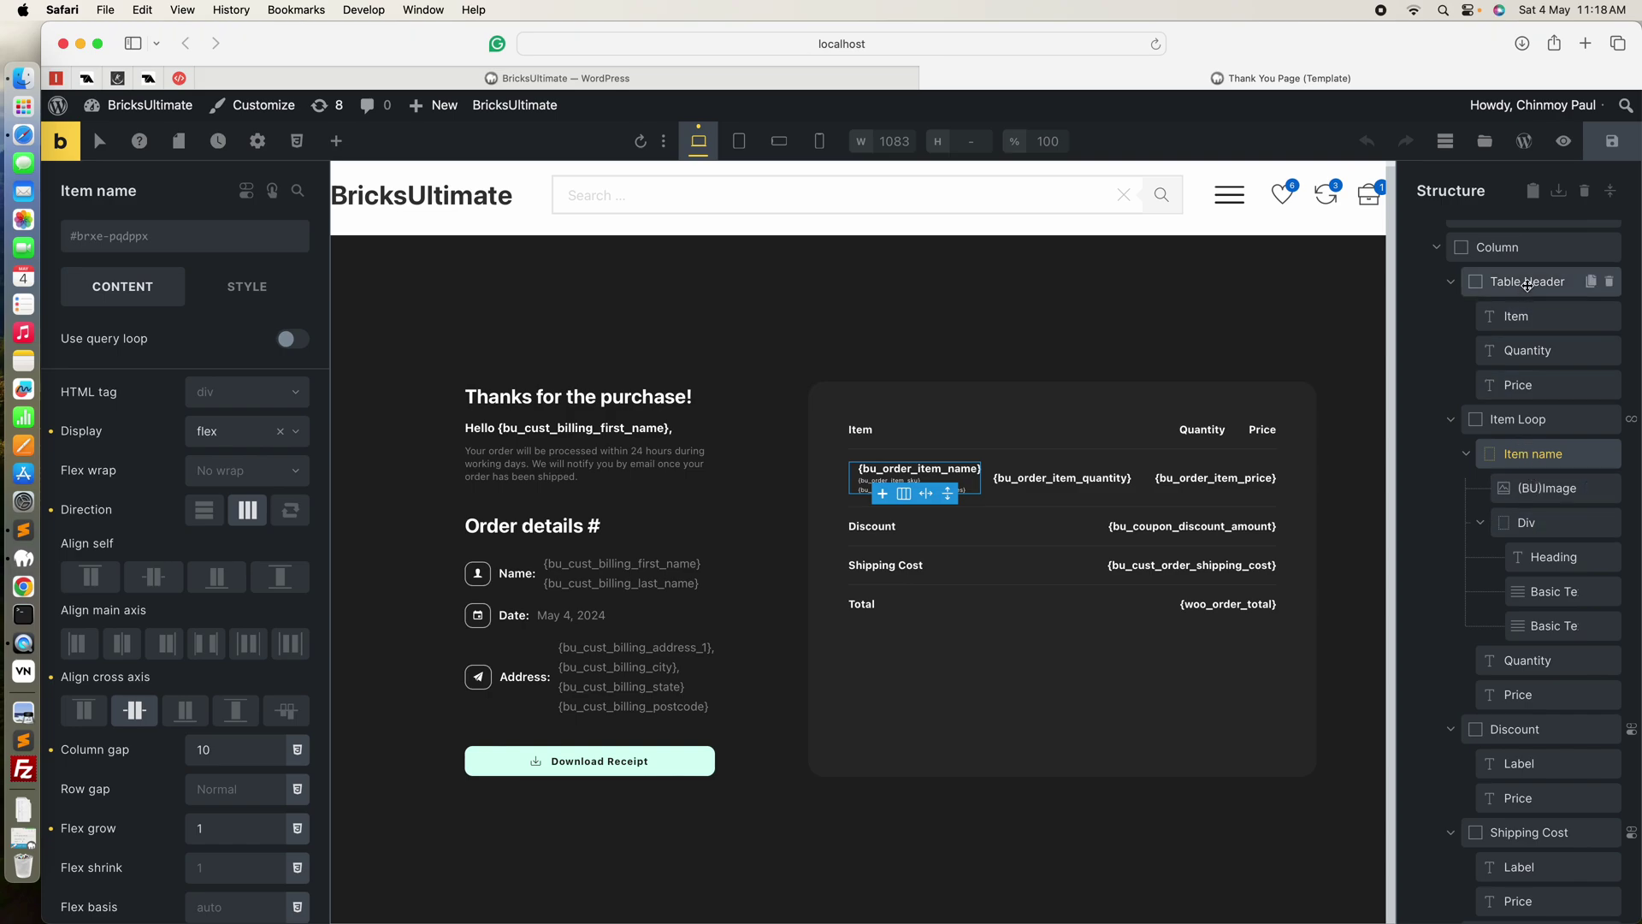
{"action": "left_click", "coordinate": [1519, 248]}
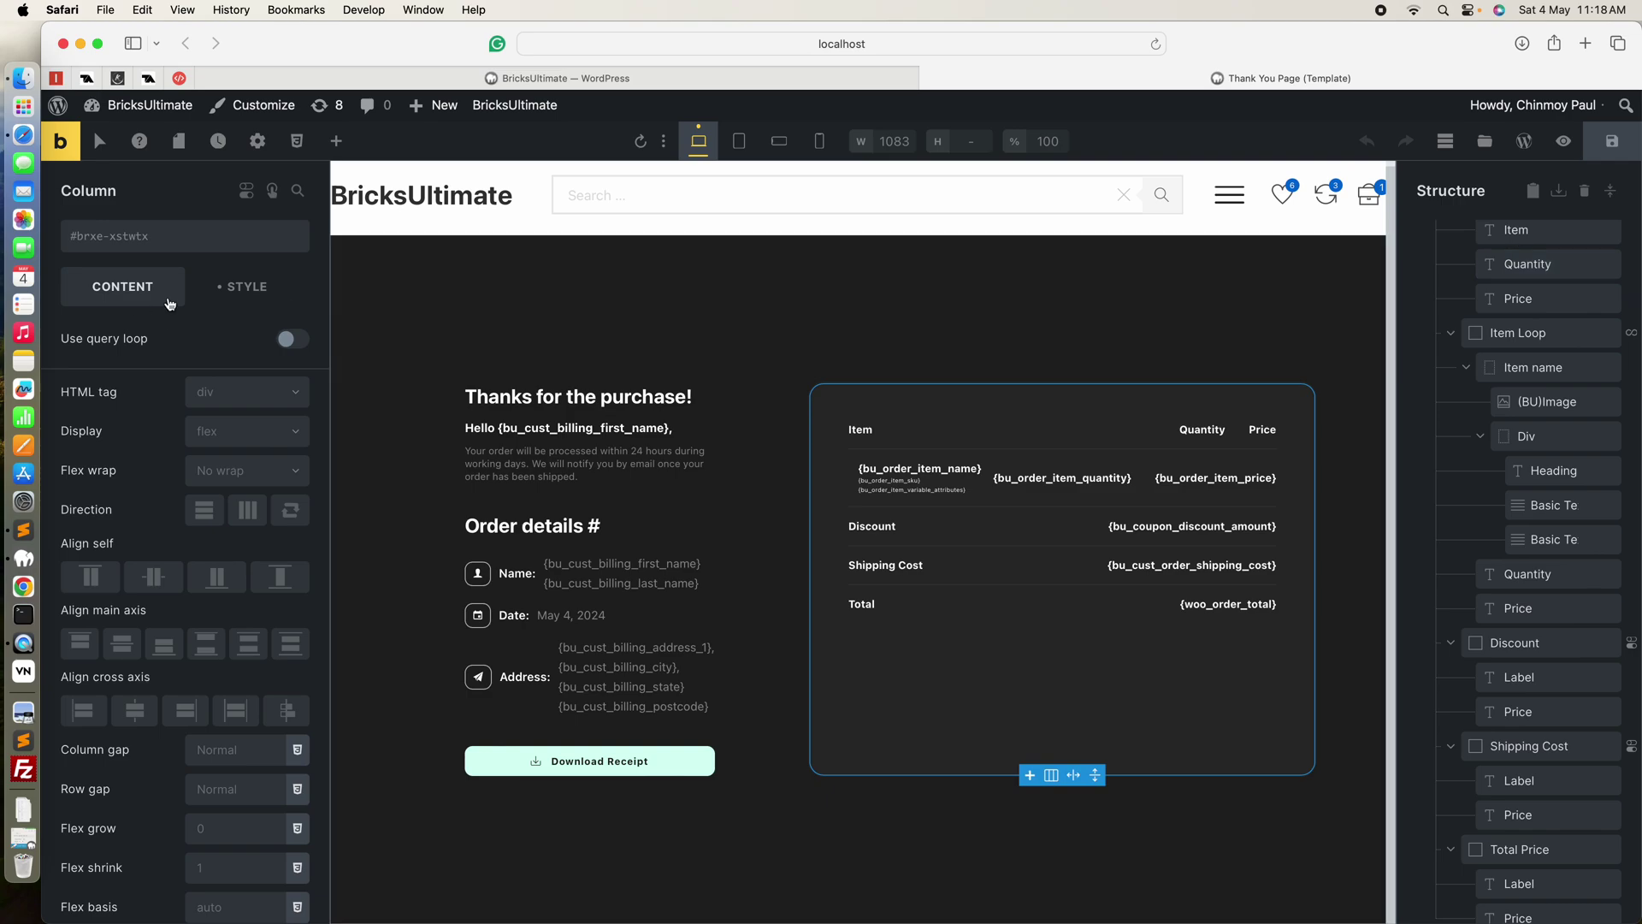
{"action": "scroll", "coordinate": [1496, 446], "scroll_direction": "up", "scroll_amount": 3}
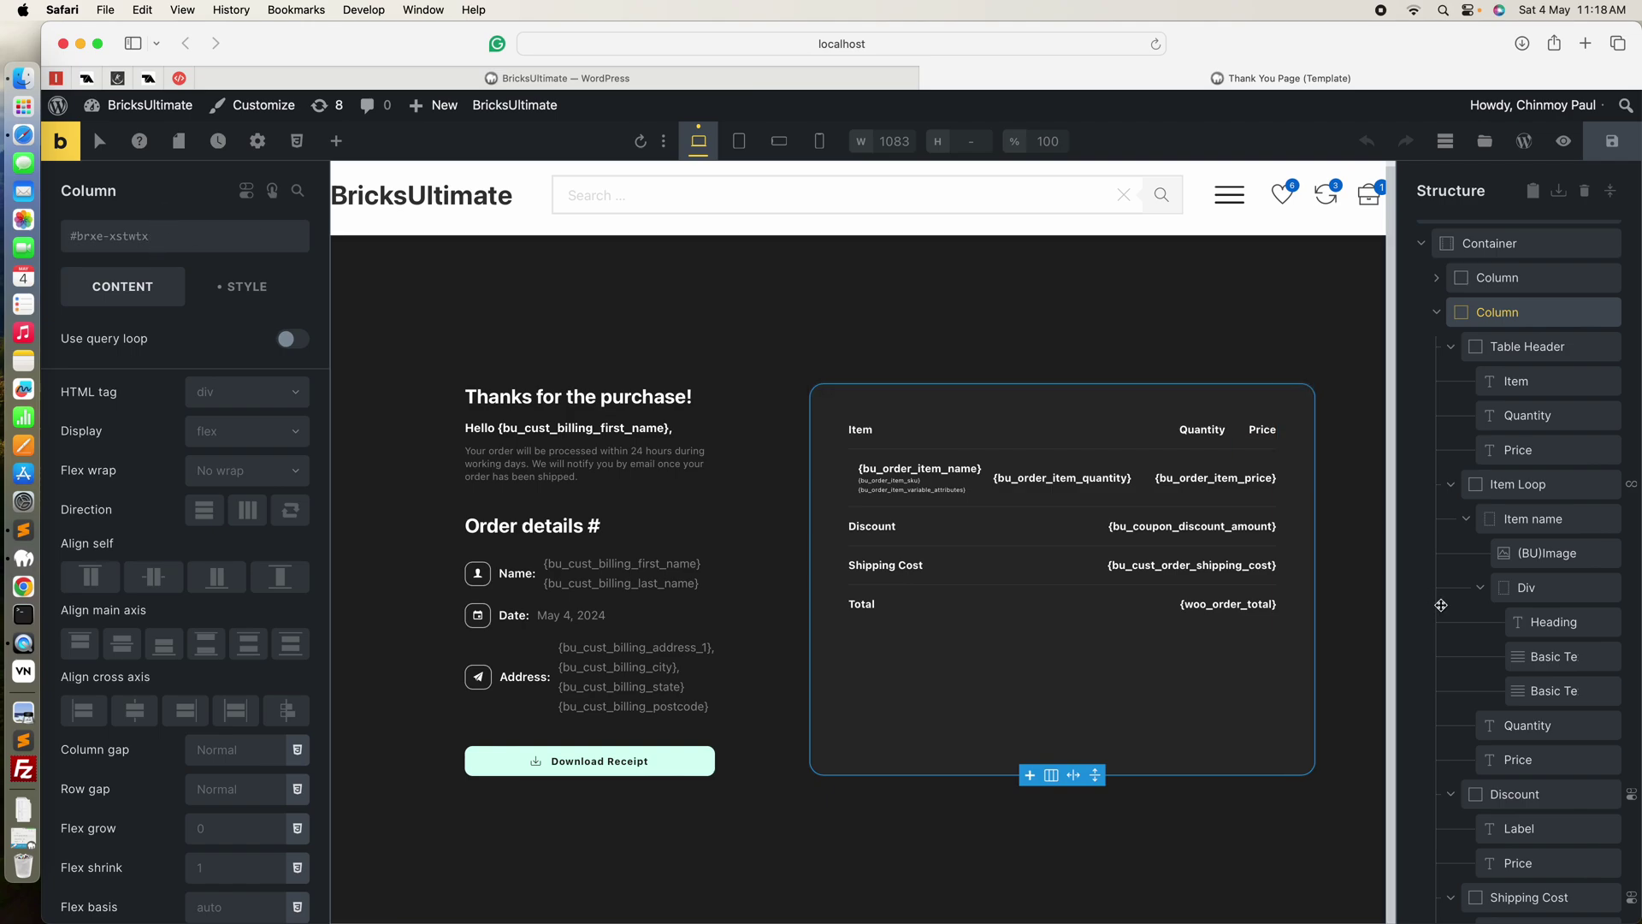
Examine the outer container selector of the (BU)Image element inside the Item name block.
{"action": "left_click", "coordinate": [1545, 553]}
{"action": "left_click_drag", "start_coordinate": [151, 633], "coordinate": [74, 633]}
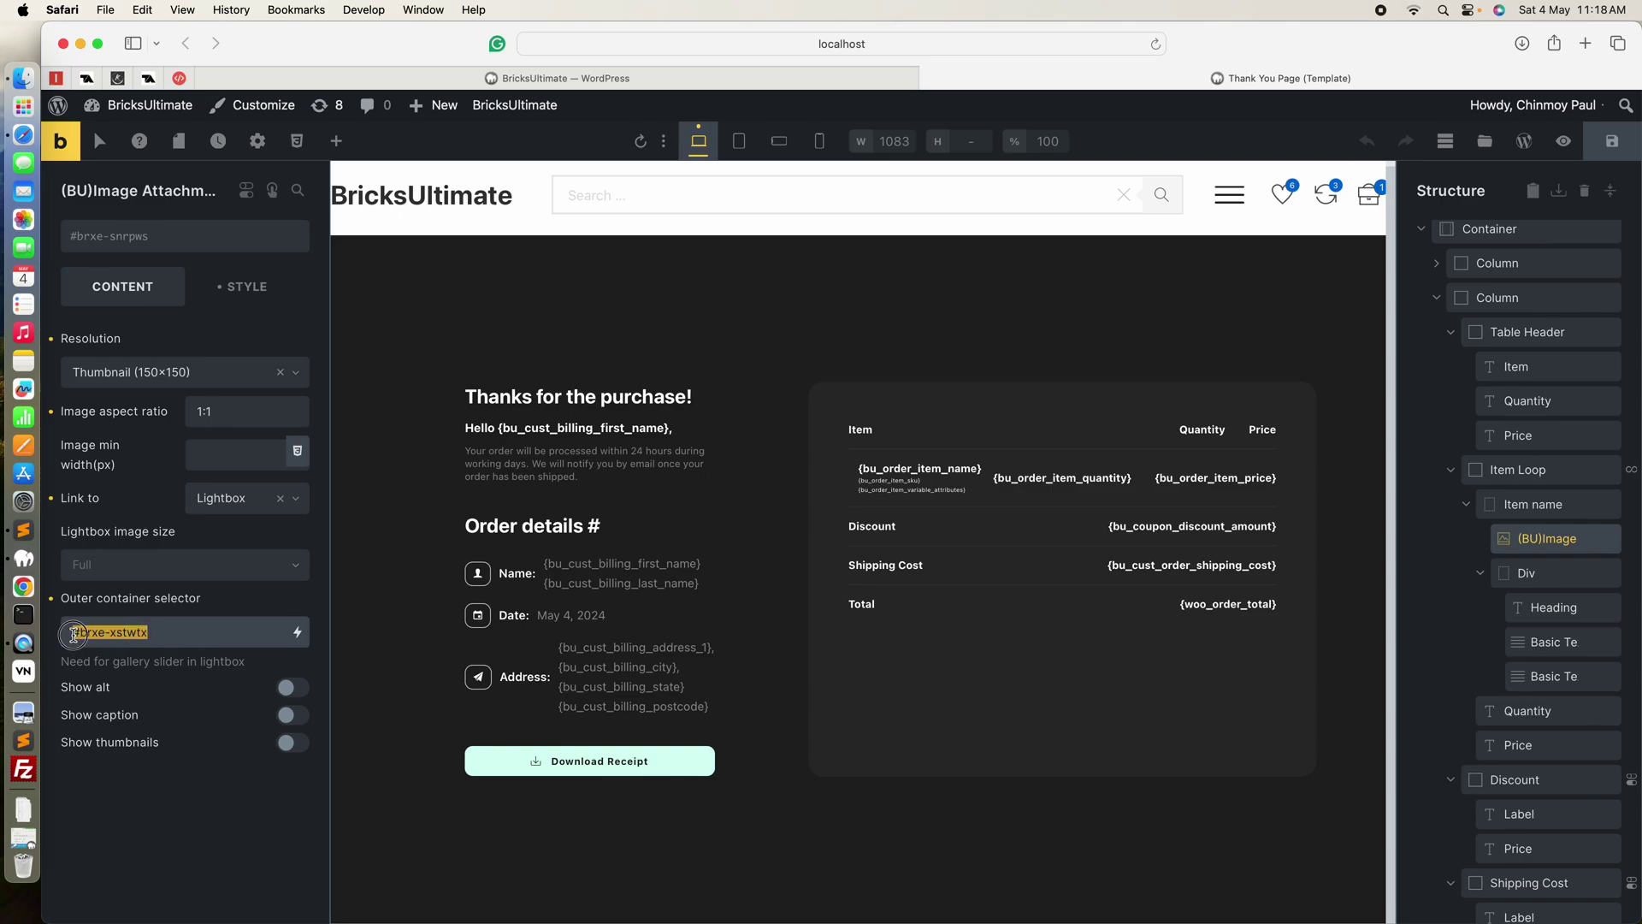
{"action": "left_click", "coordinate": [190, 615]}
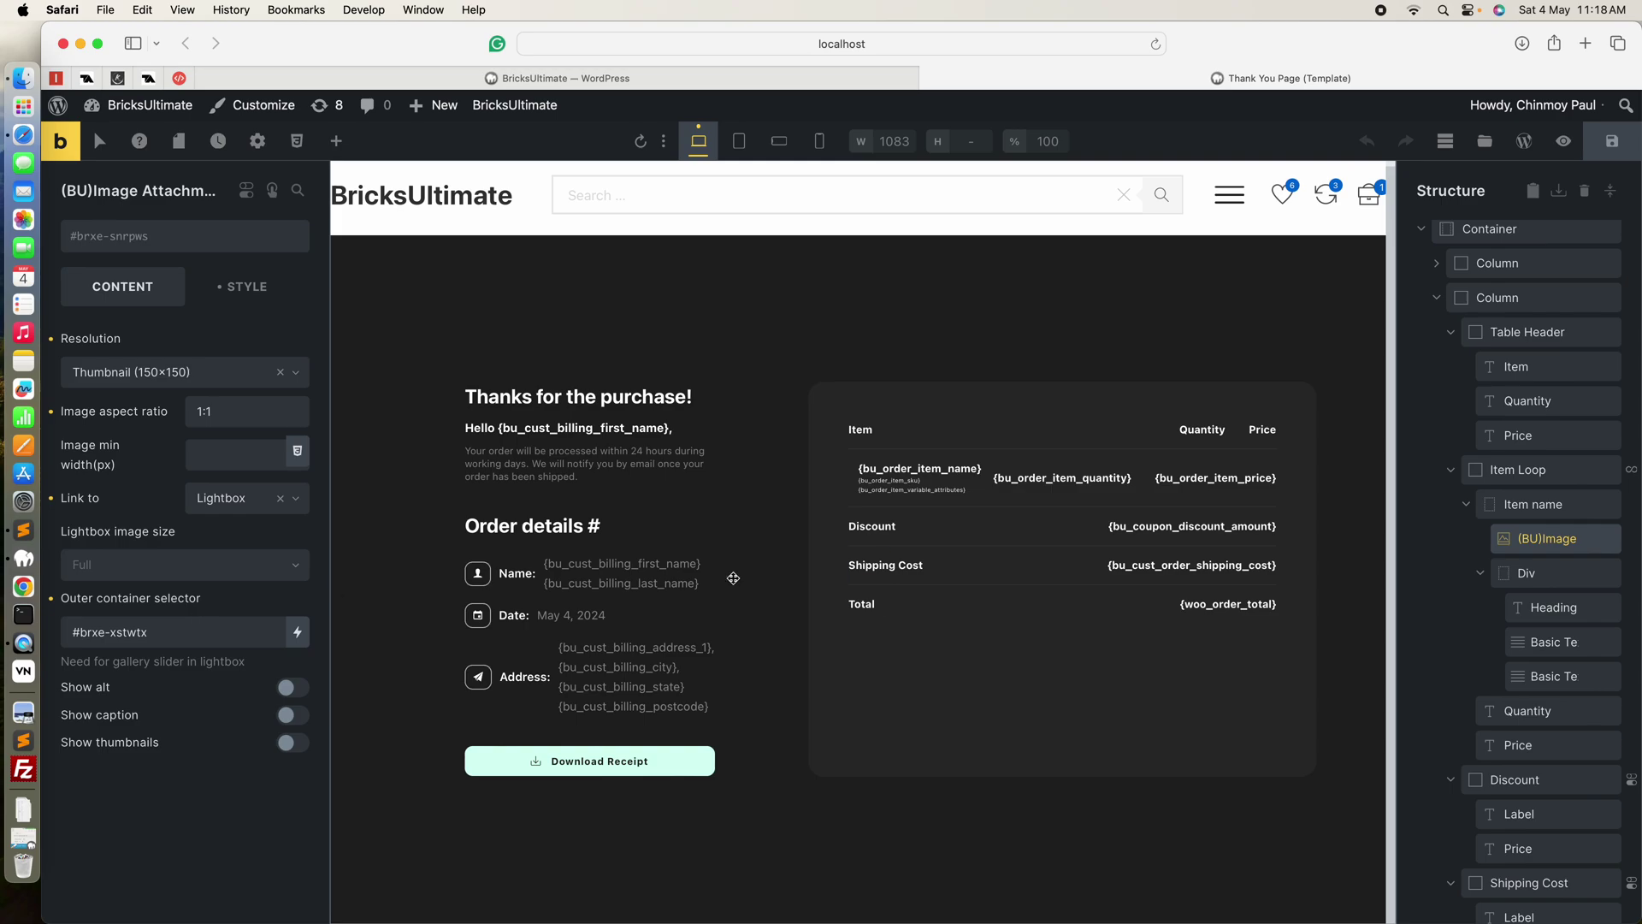
Add a Basic Text element to the Item name block and place it between the (BU)Image element and the Div.
{"action": "left_click", "coordinate": [1540, 506]}
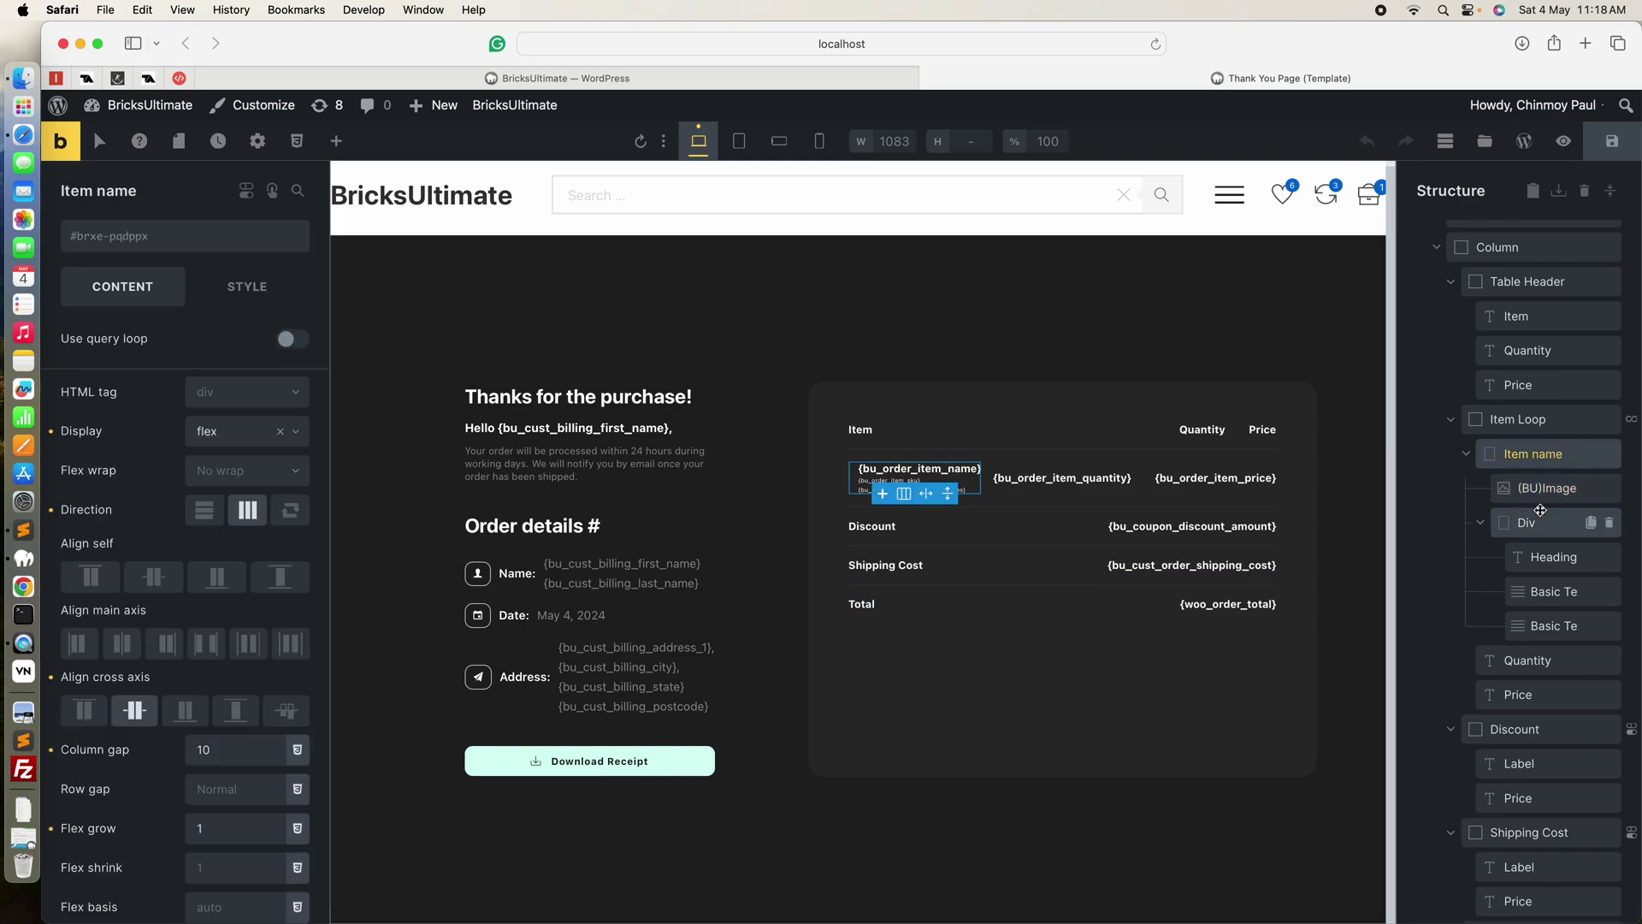
{"action": "left_click", "coordinate": [334, 139]}
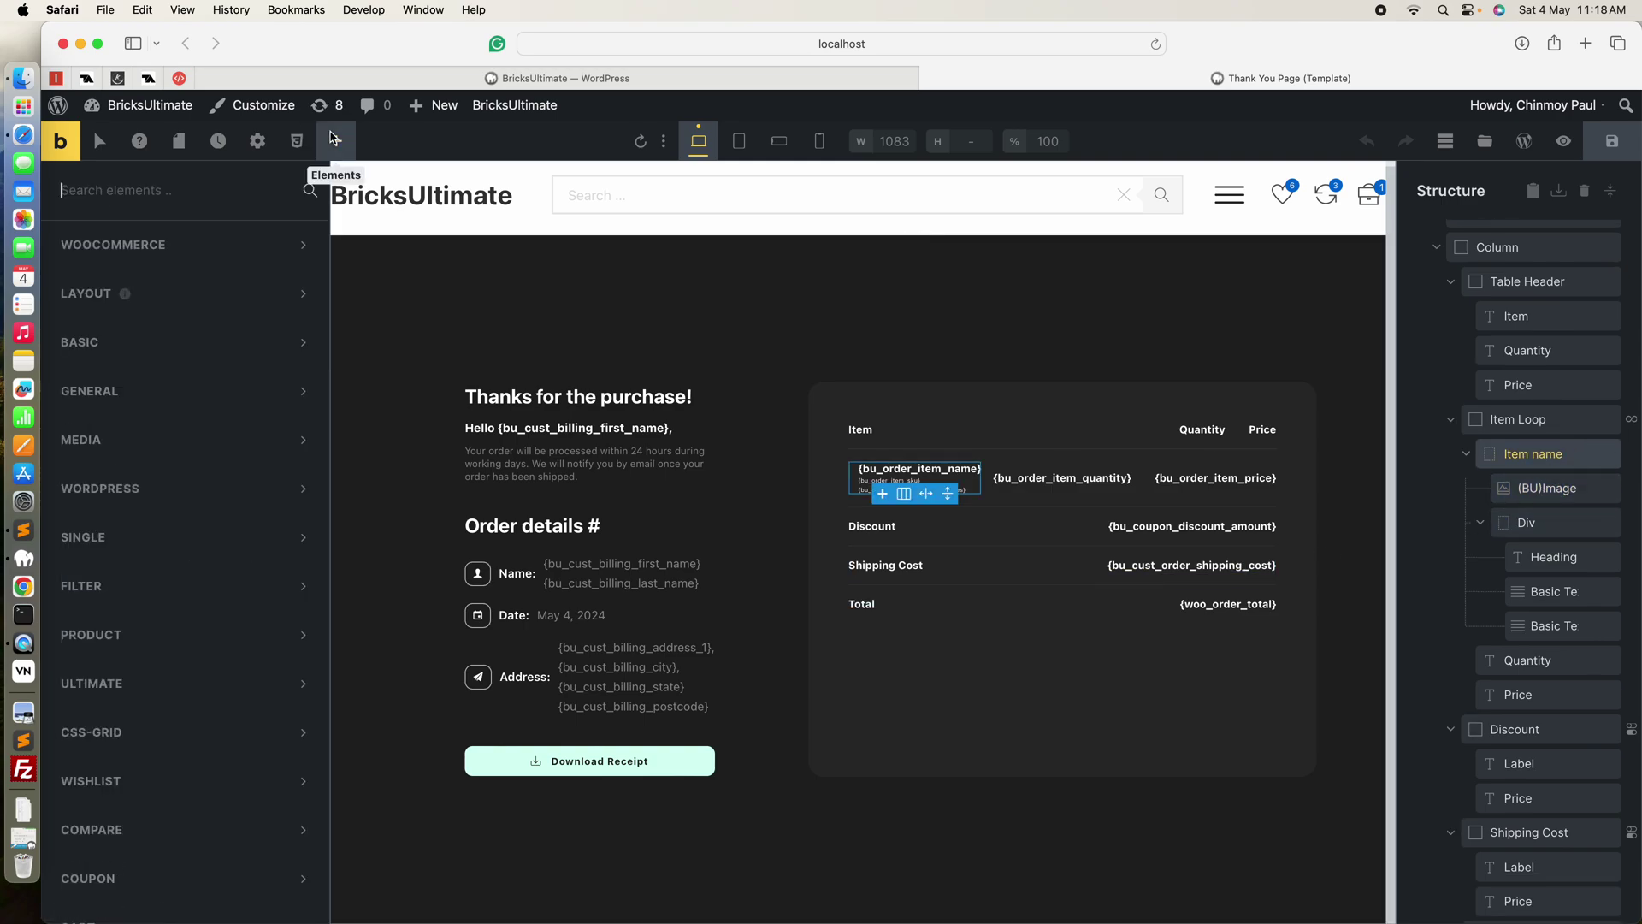
{"action": "left_click", "coordinate": [144, 343]}
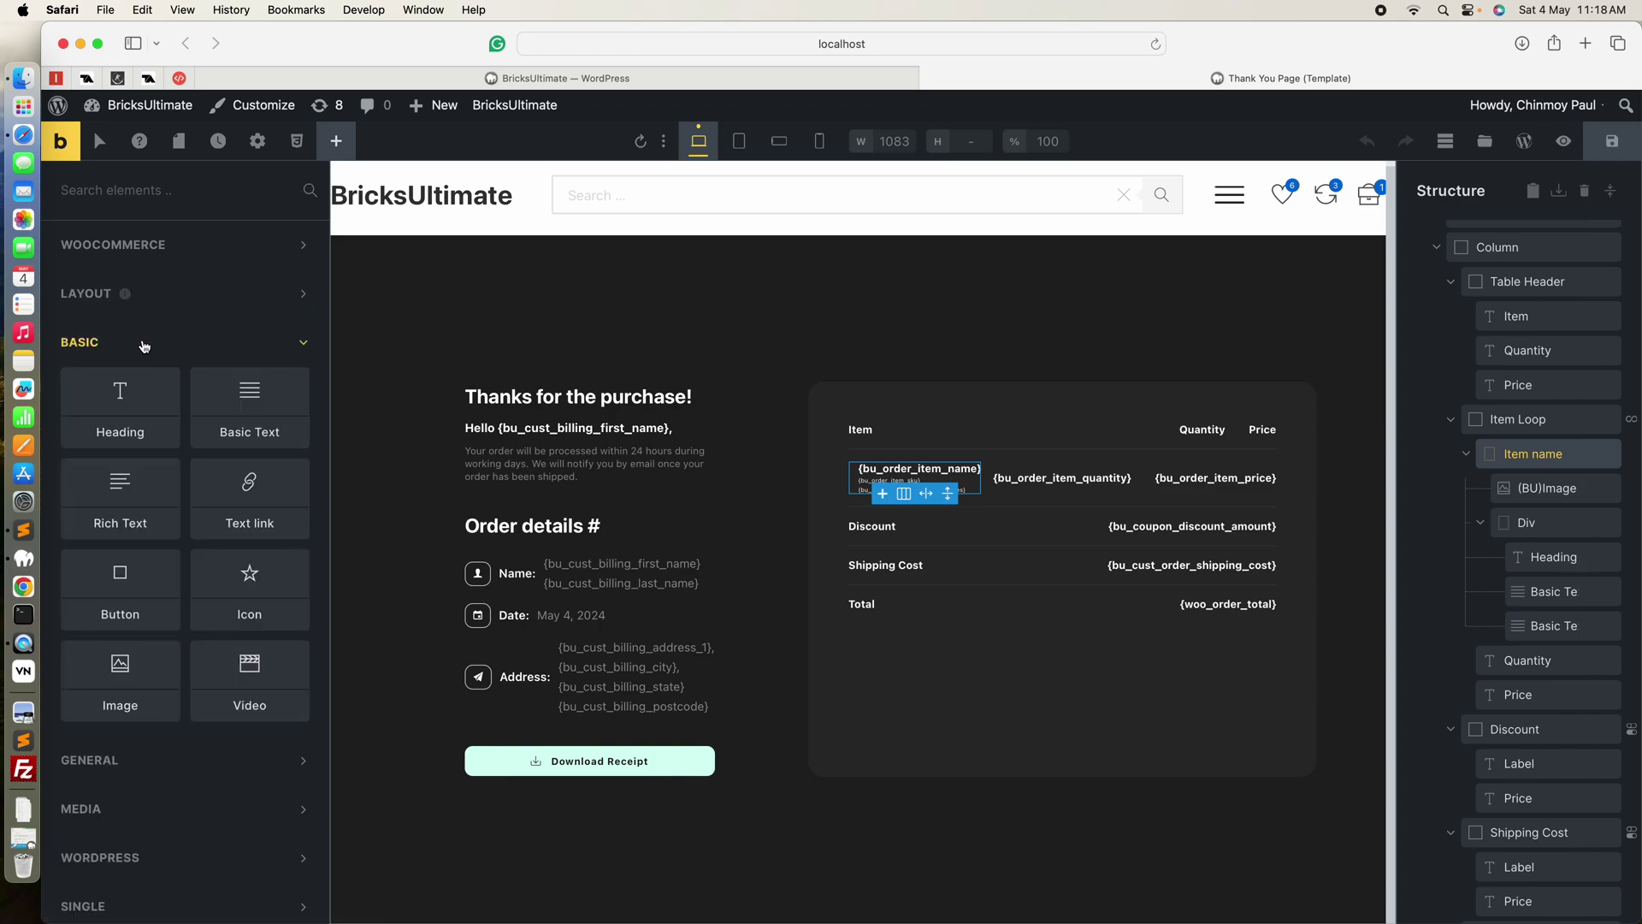
{"action": "left_click", "coordinate": [265, 438]}
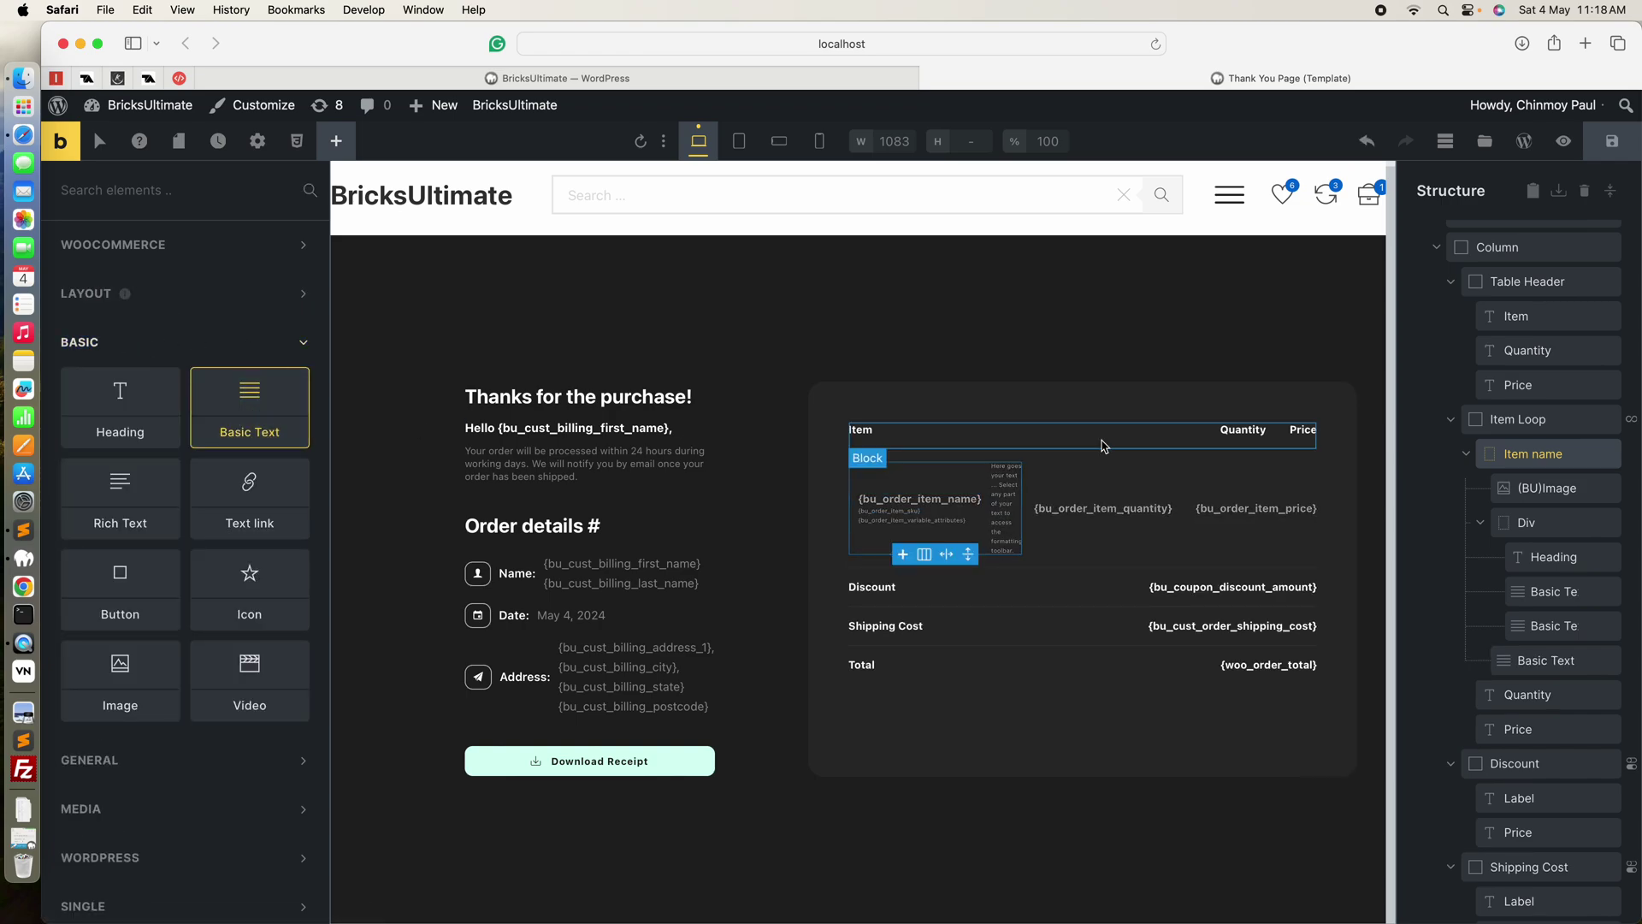
{"action": "left_click", "coordinate": [1555, 626]}
{"action": "scroll", "coordinate": [1554, 631], "scroll_direction": "down", "scroll_amount": 2}
{"action": "left_click", "coordinate": [1539, 573]}
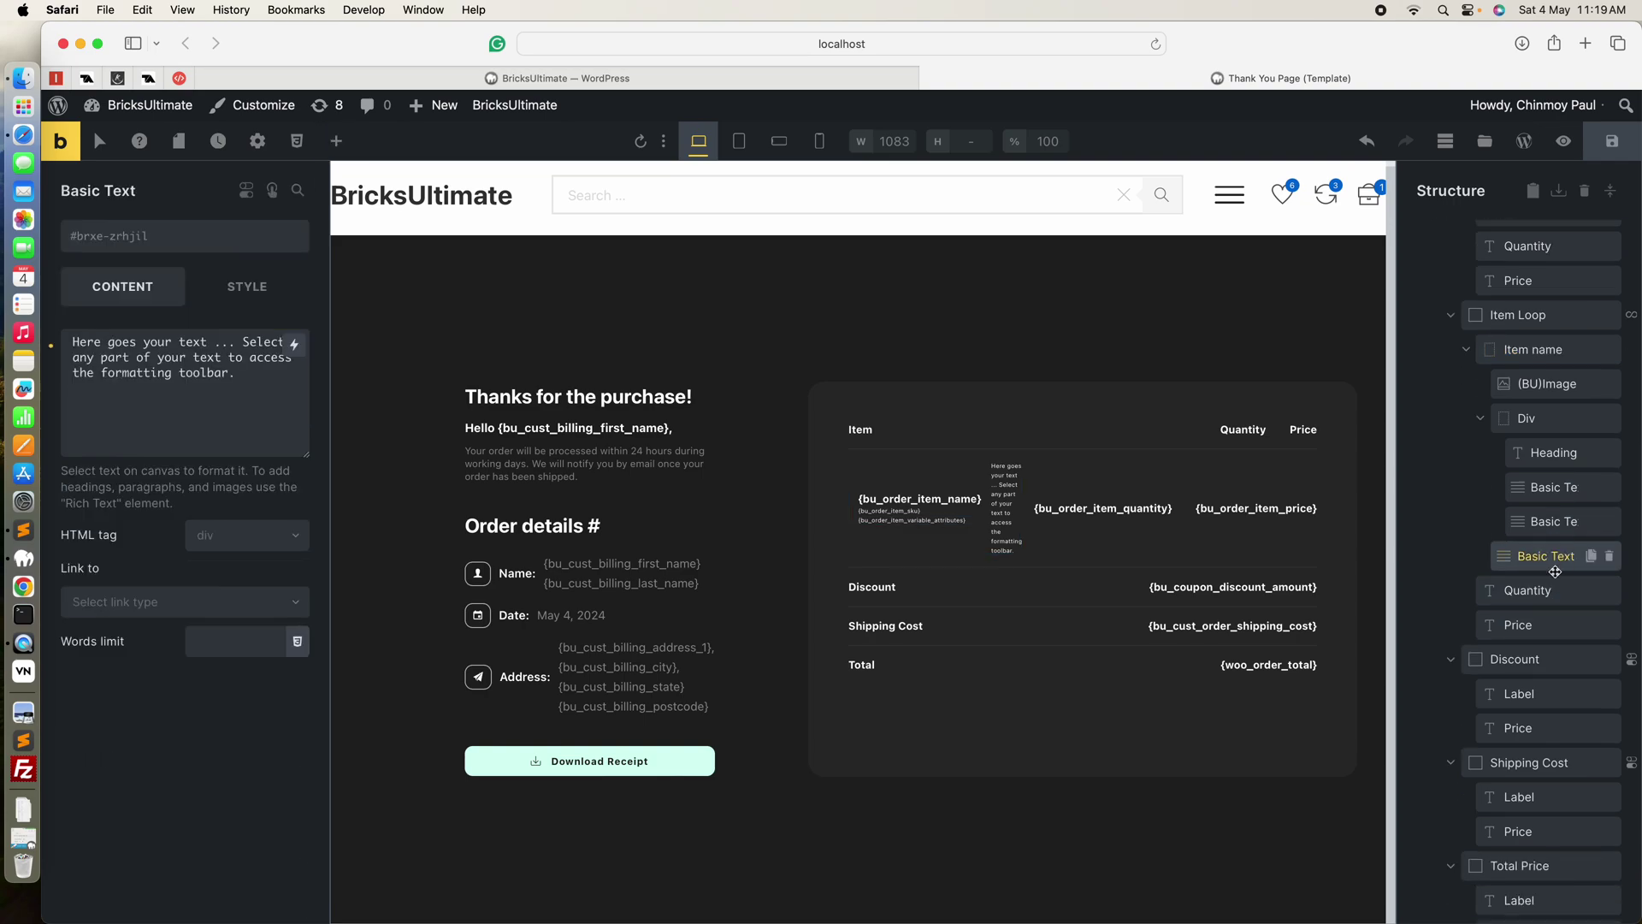
{"action": "scroll", "coordinate": [1538, 564], "scroll_direction": "down", "scroll_amount": 1}
{"action": "left_click_drag", "start_coordinate": [1535, 556], "coordinate": [1530, 396]}
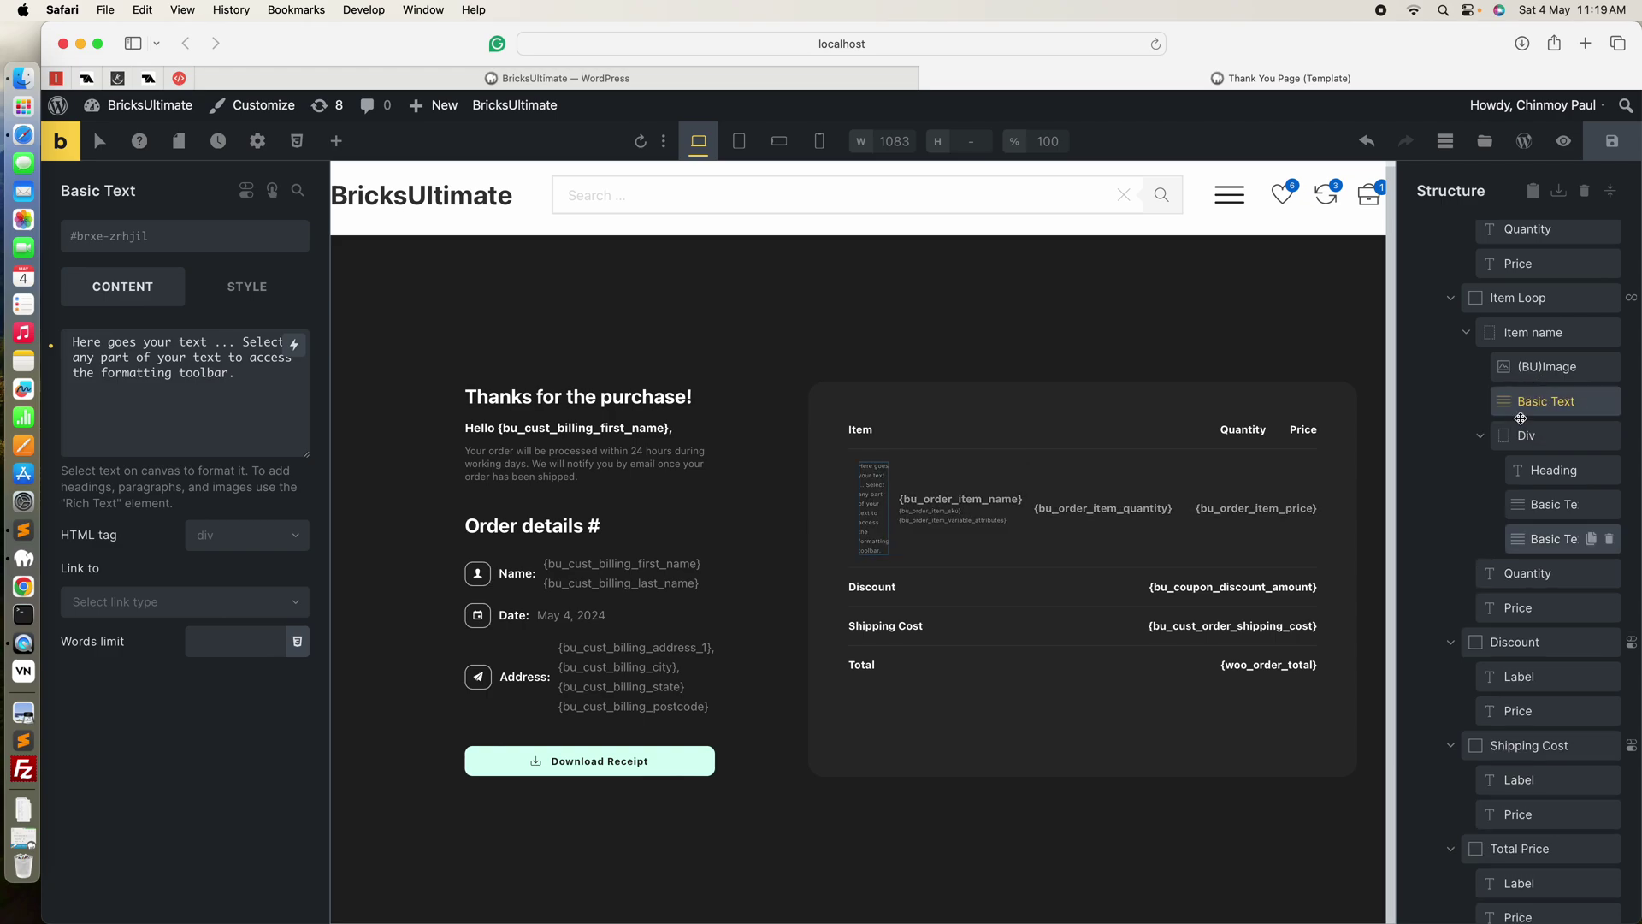
Replace the new Basic Text's placeholder with the Ordered item image dynamic tag, found by searching for "feat".
{"action": "left_click_drag", "start_coordinate": [231, 400], "coordinate": [37, 341]}
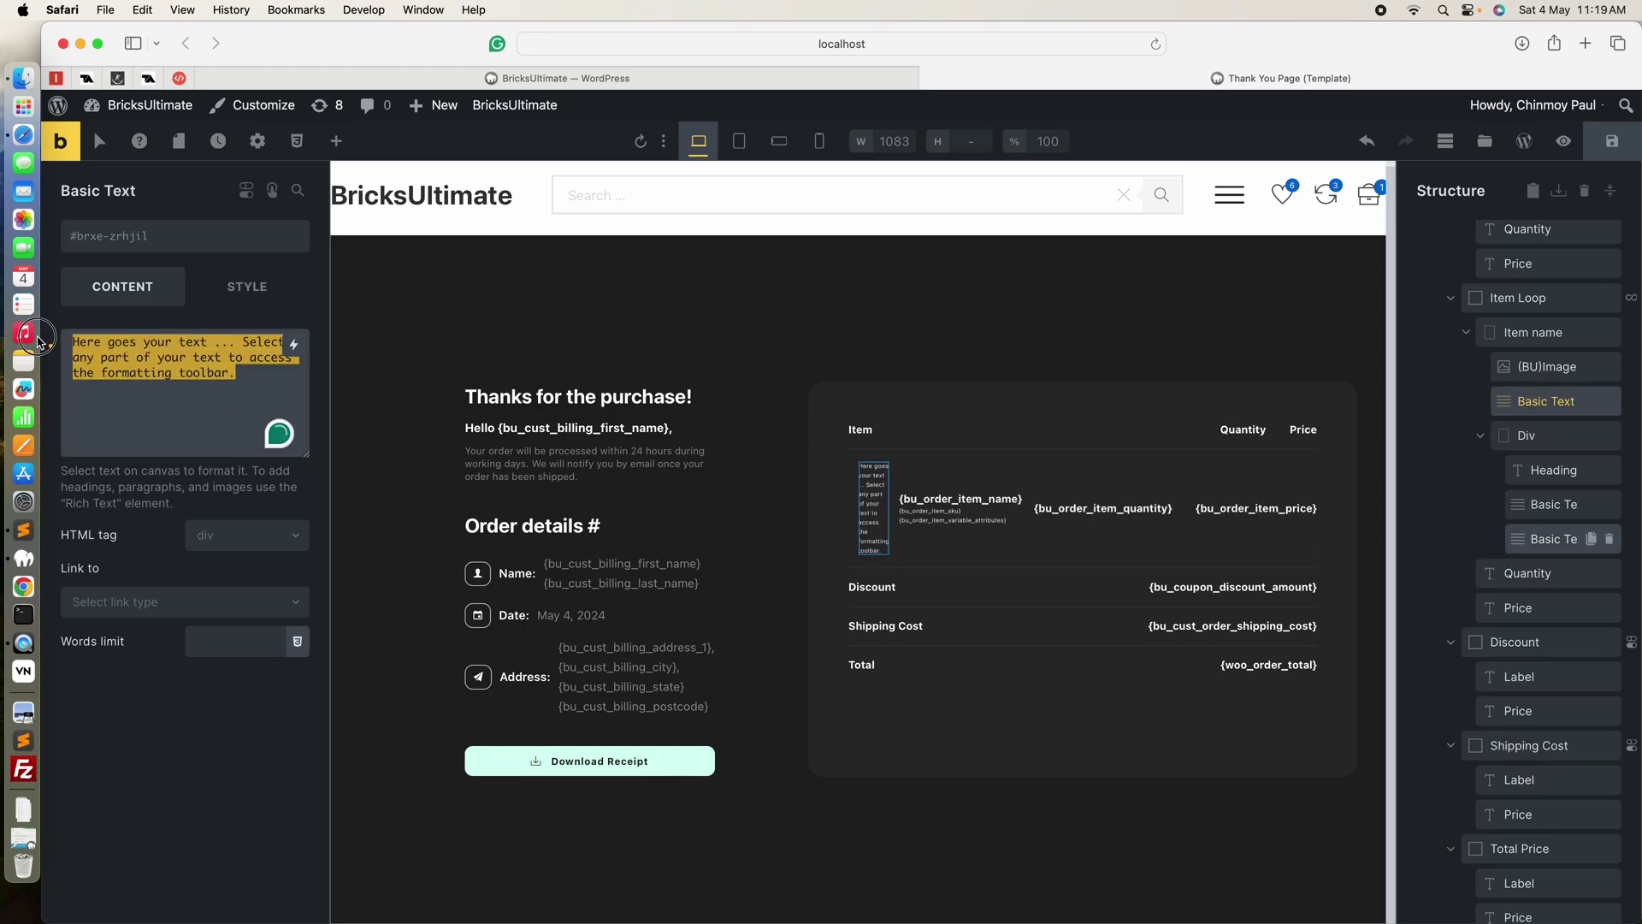
{"action": "key", "text": "BackSpace"}
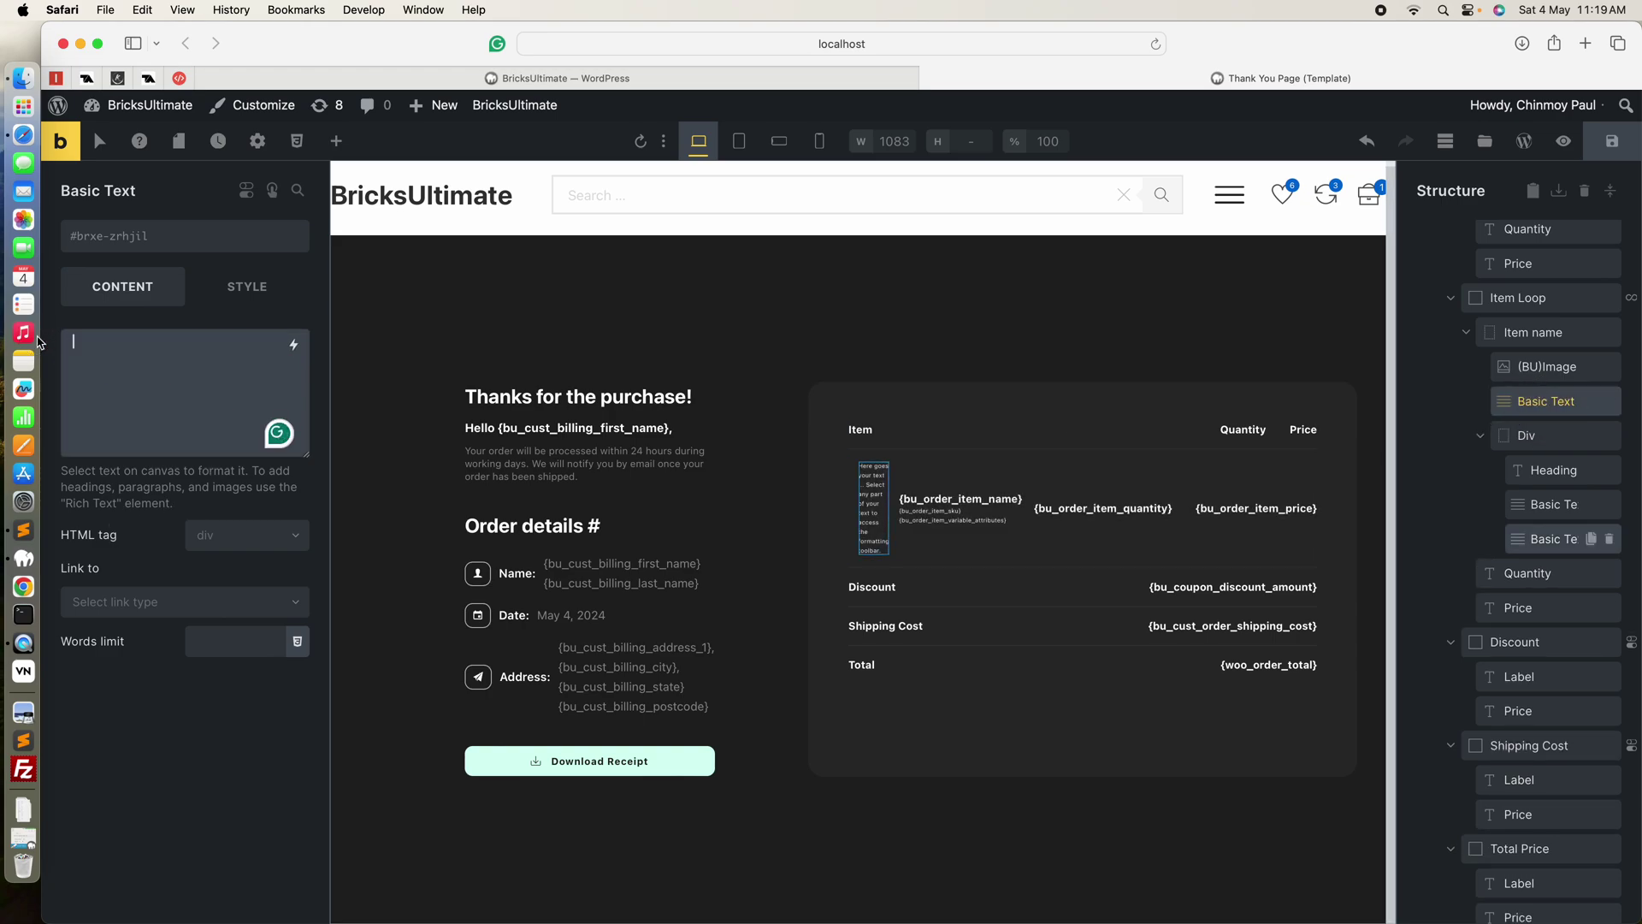
{"action": "left_click", "coordinate": [294, 344]}
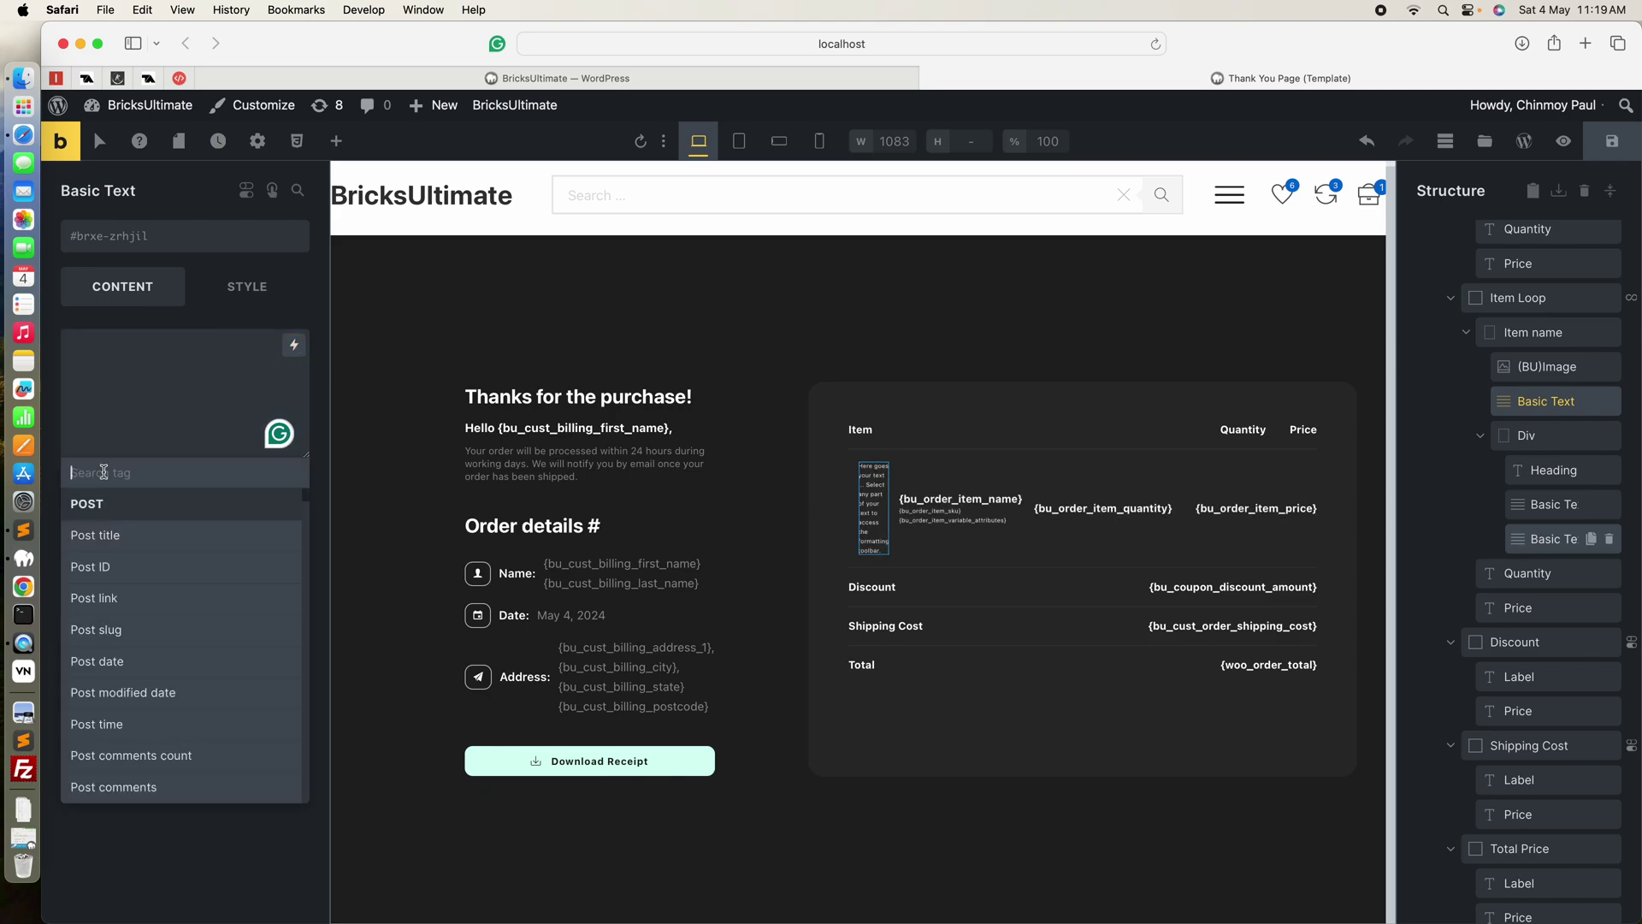
{"action": "type", "text": "feat"}
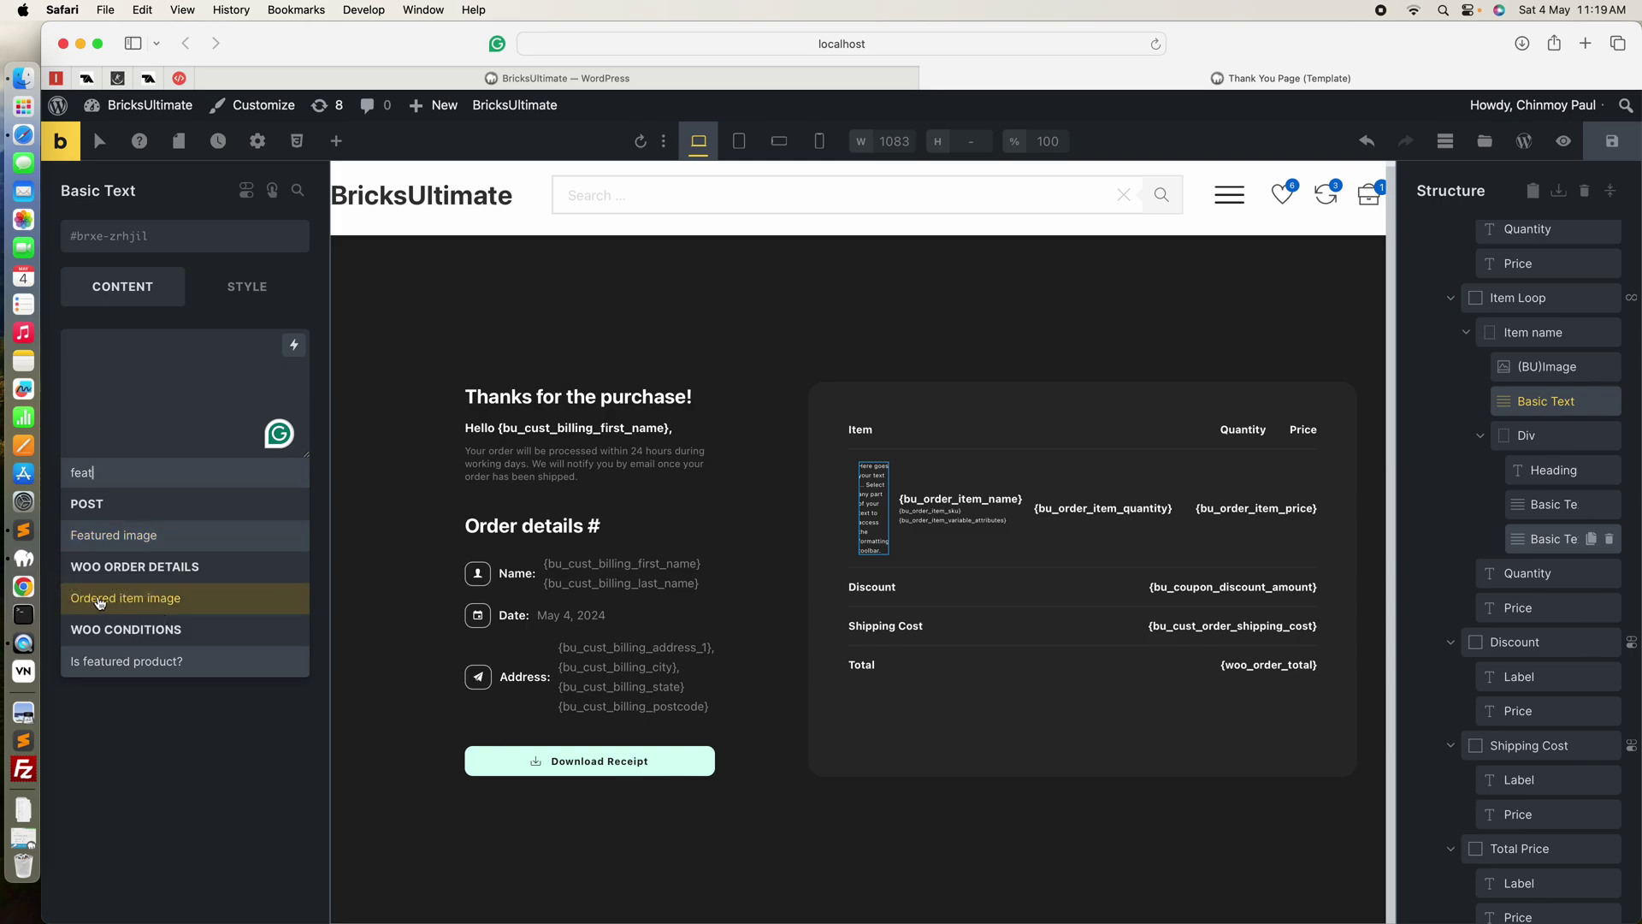
{"action": "left_click", "coordinate": [158, 604]}
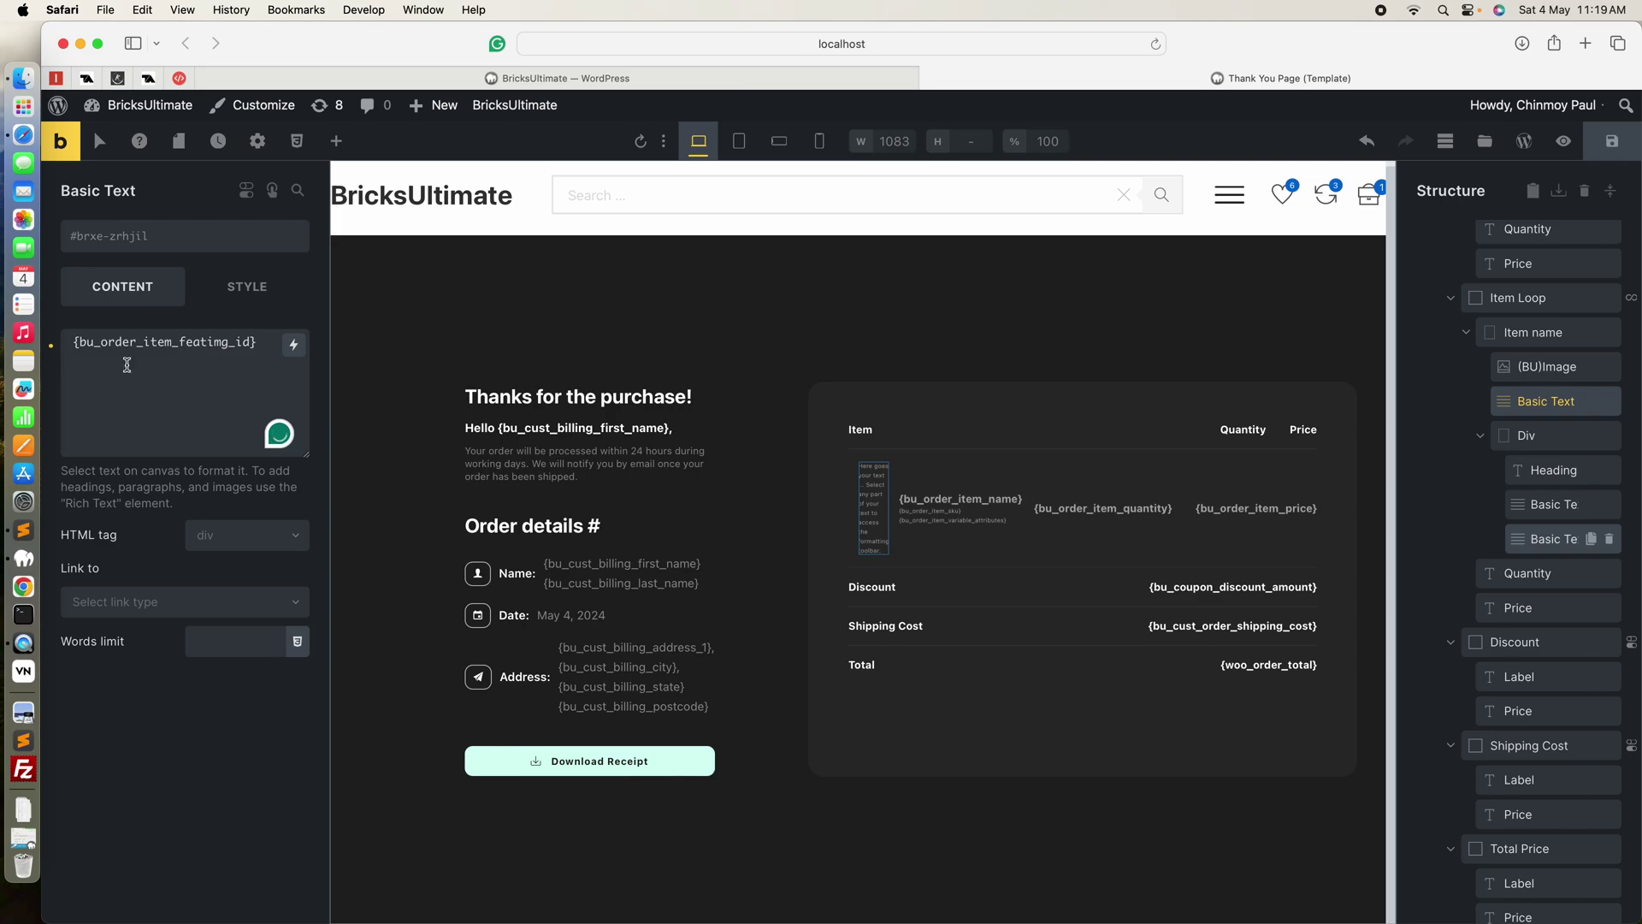
Highlight the image ID tag in the Basic Text, and delete that element from the Item name block.
{"action": "left_click_drag", "start_coordinate": [241, 349], "coordinate": [74, 342]}
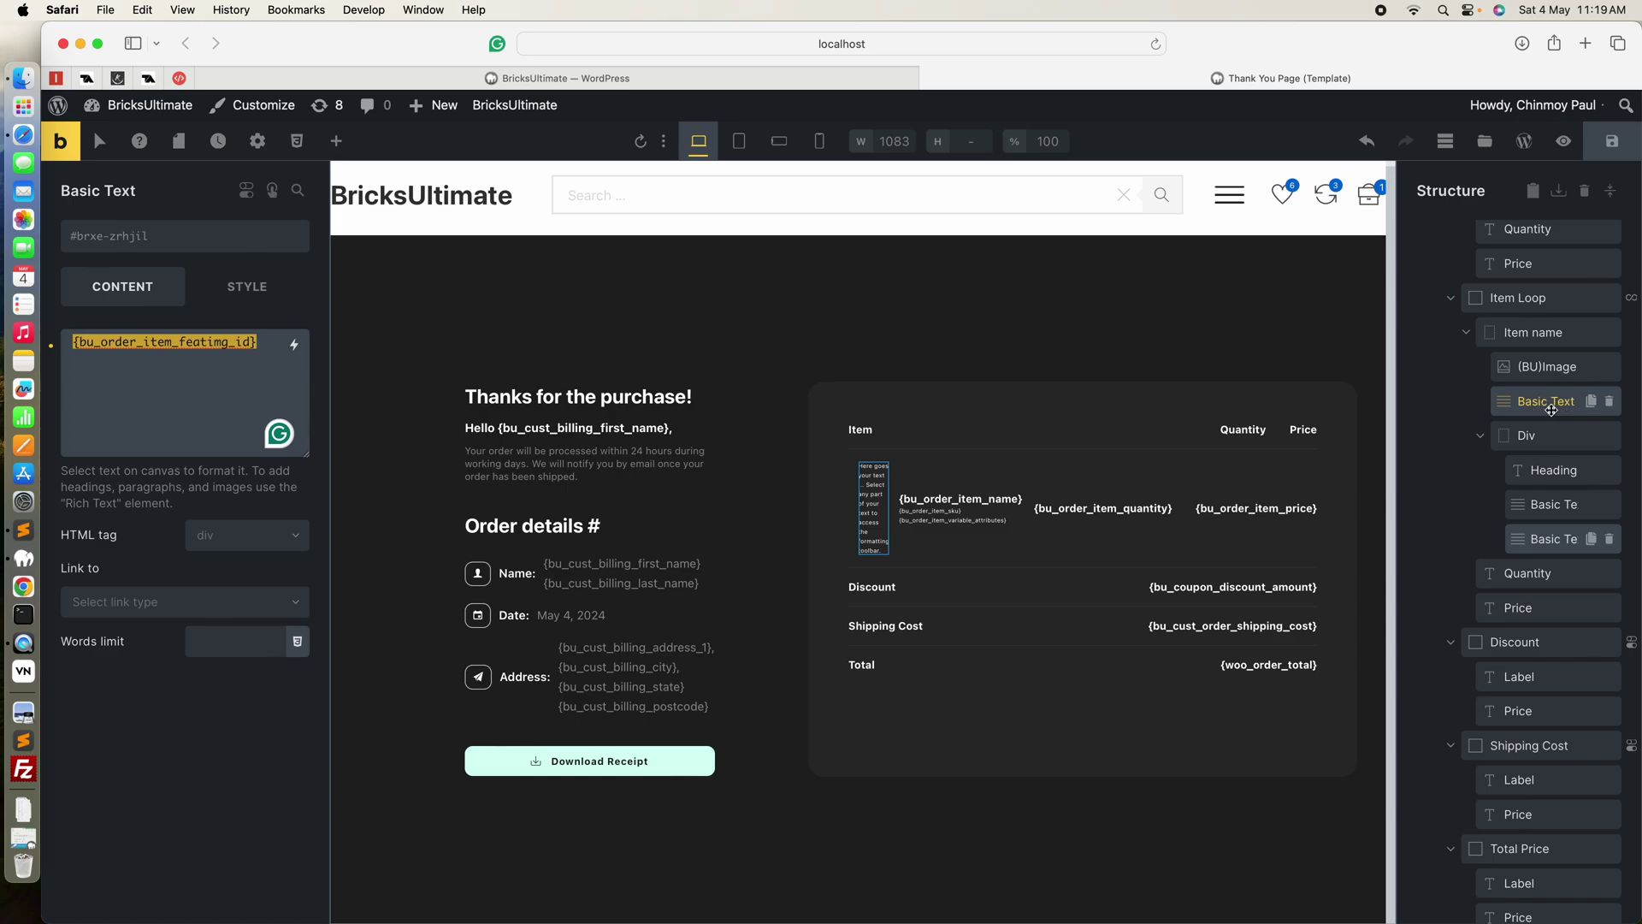
{"action": "left_click", "coordinate": [1608, 401]}
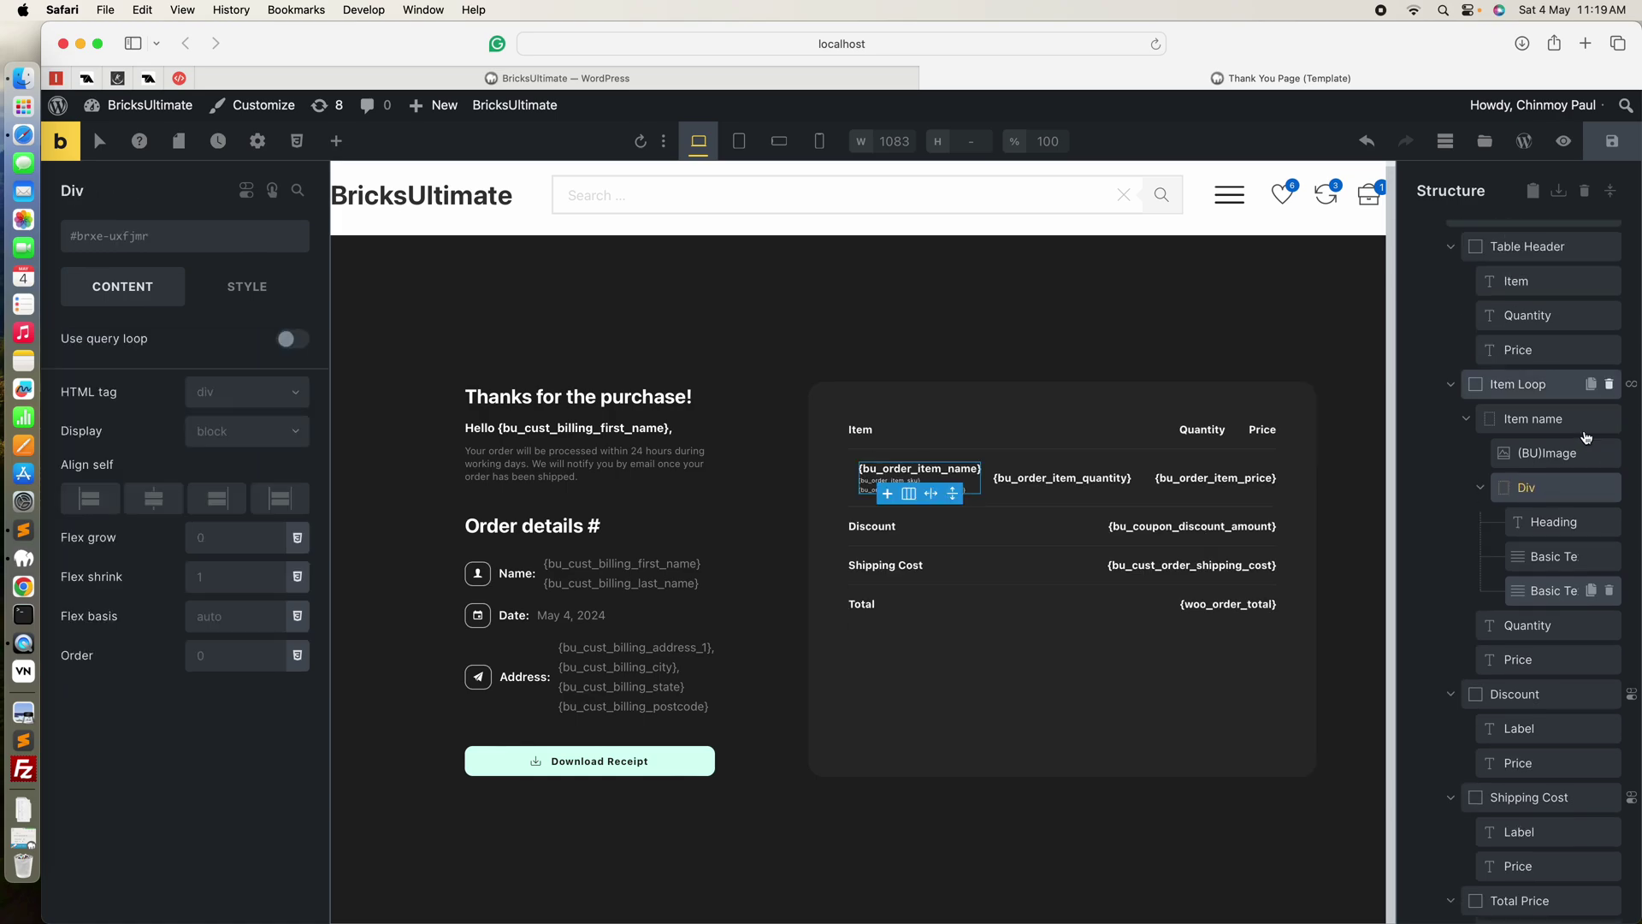
Examine the item name tag in the Heading and the SKU tag in the first Basic Text inside the Div.
{"action": "left_click", "coordinate": [1544, 519]}
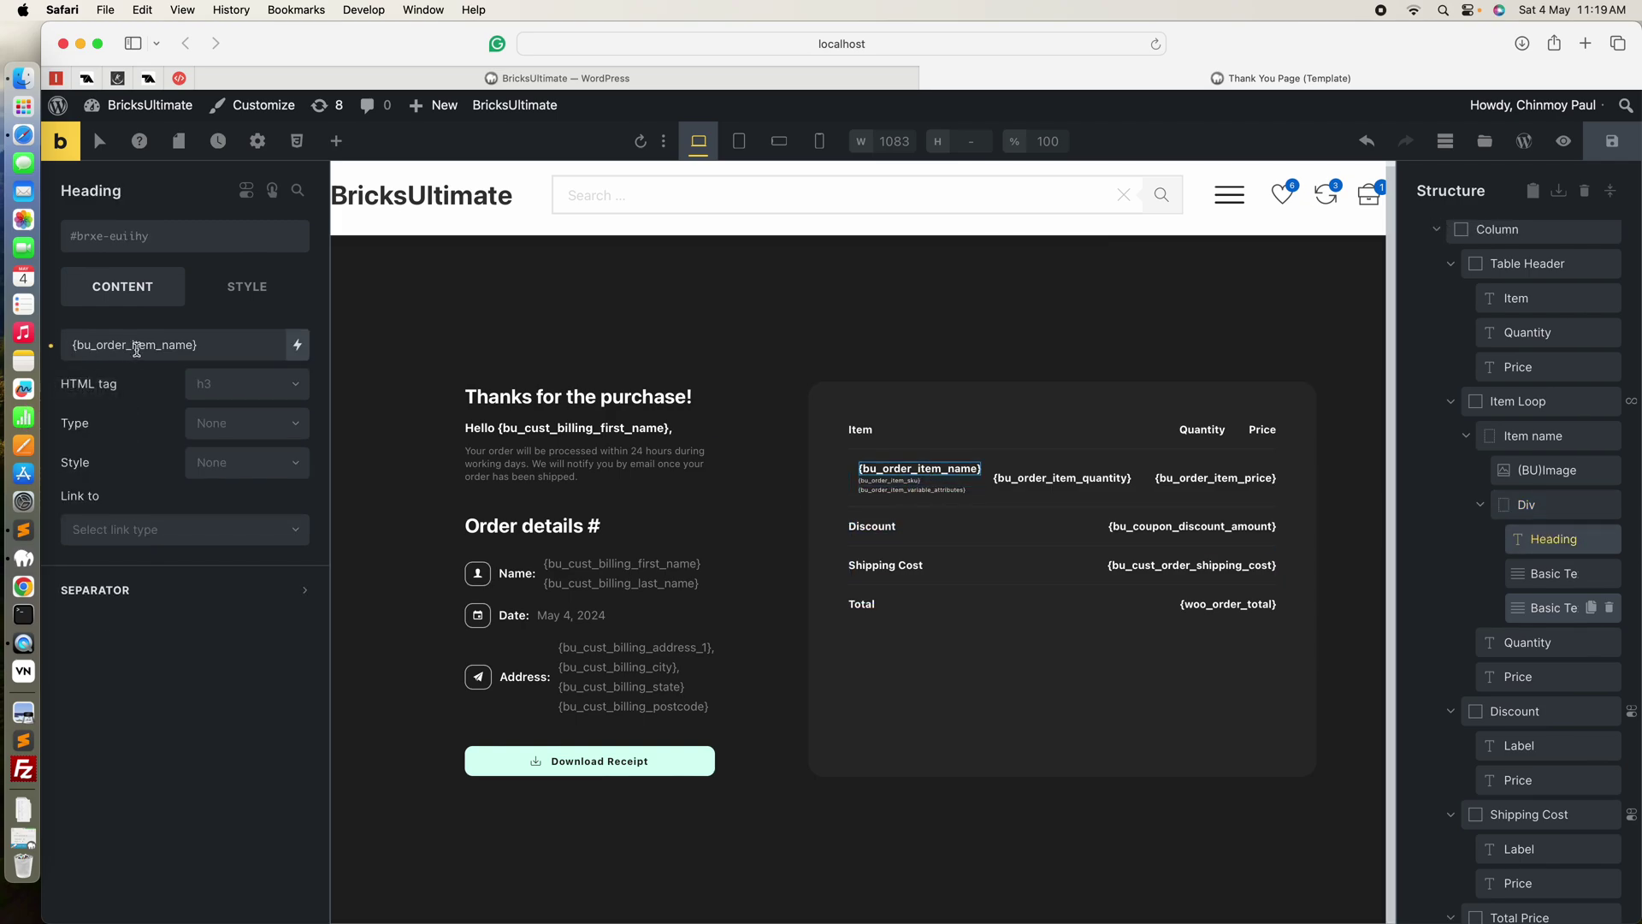
{"action": "left_click_drag", "start_coordinate": [195, 346], "coordinate": [60, 351]}
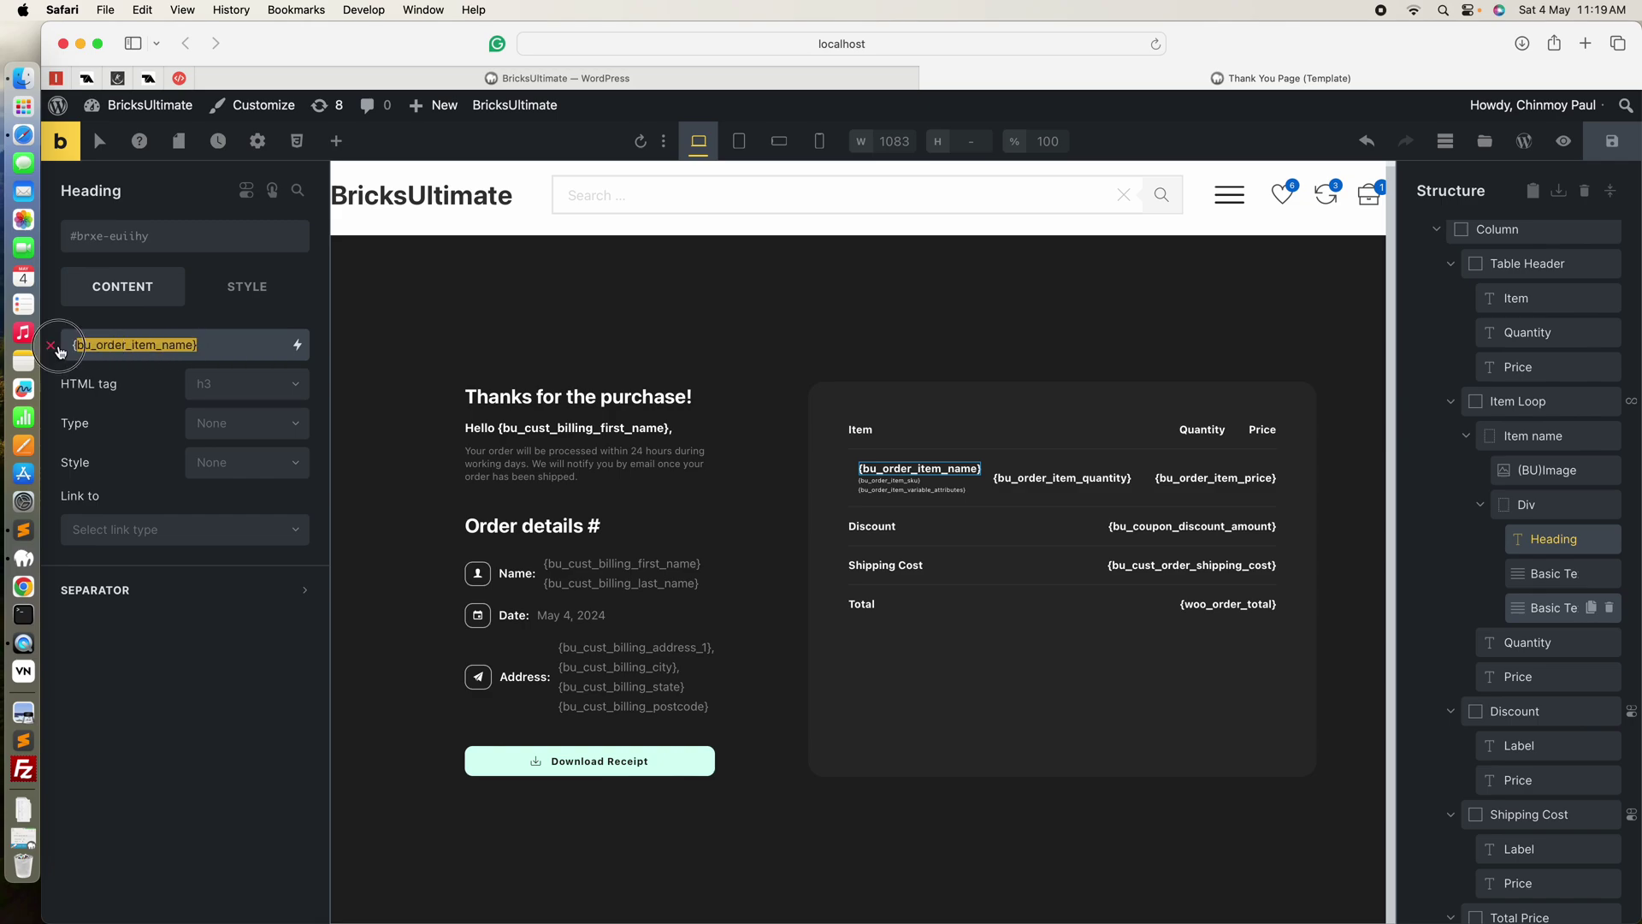
{"action": "left_click", "coordinate": [106, 353]}
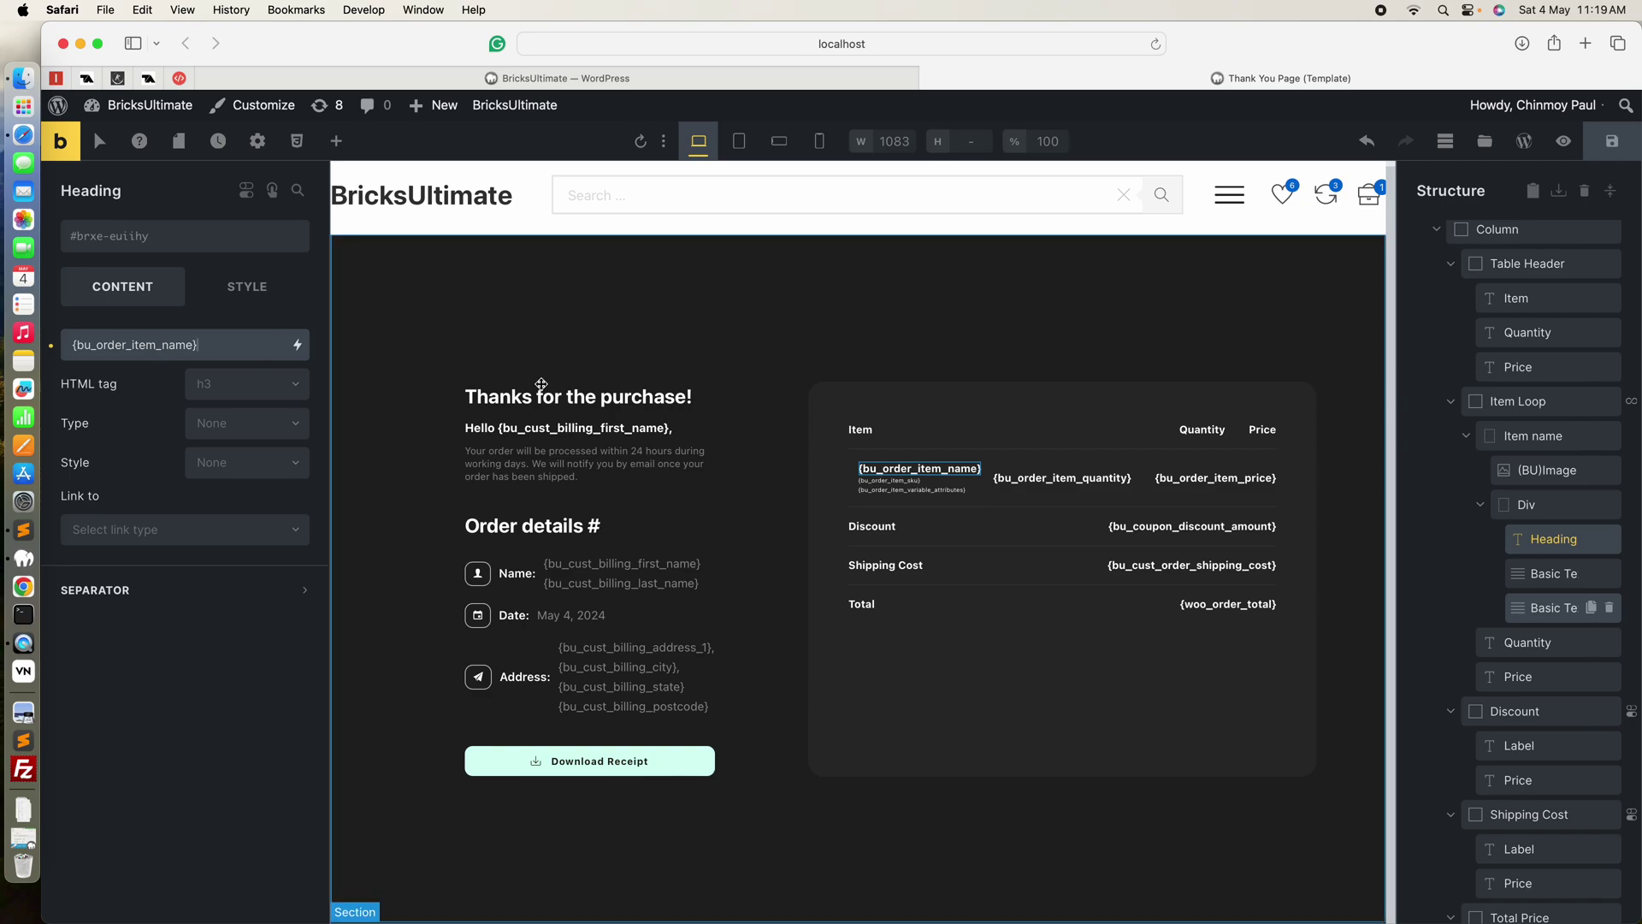
{"action": "left_click", "coordinate": [1536, 572]}
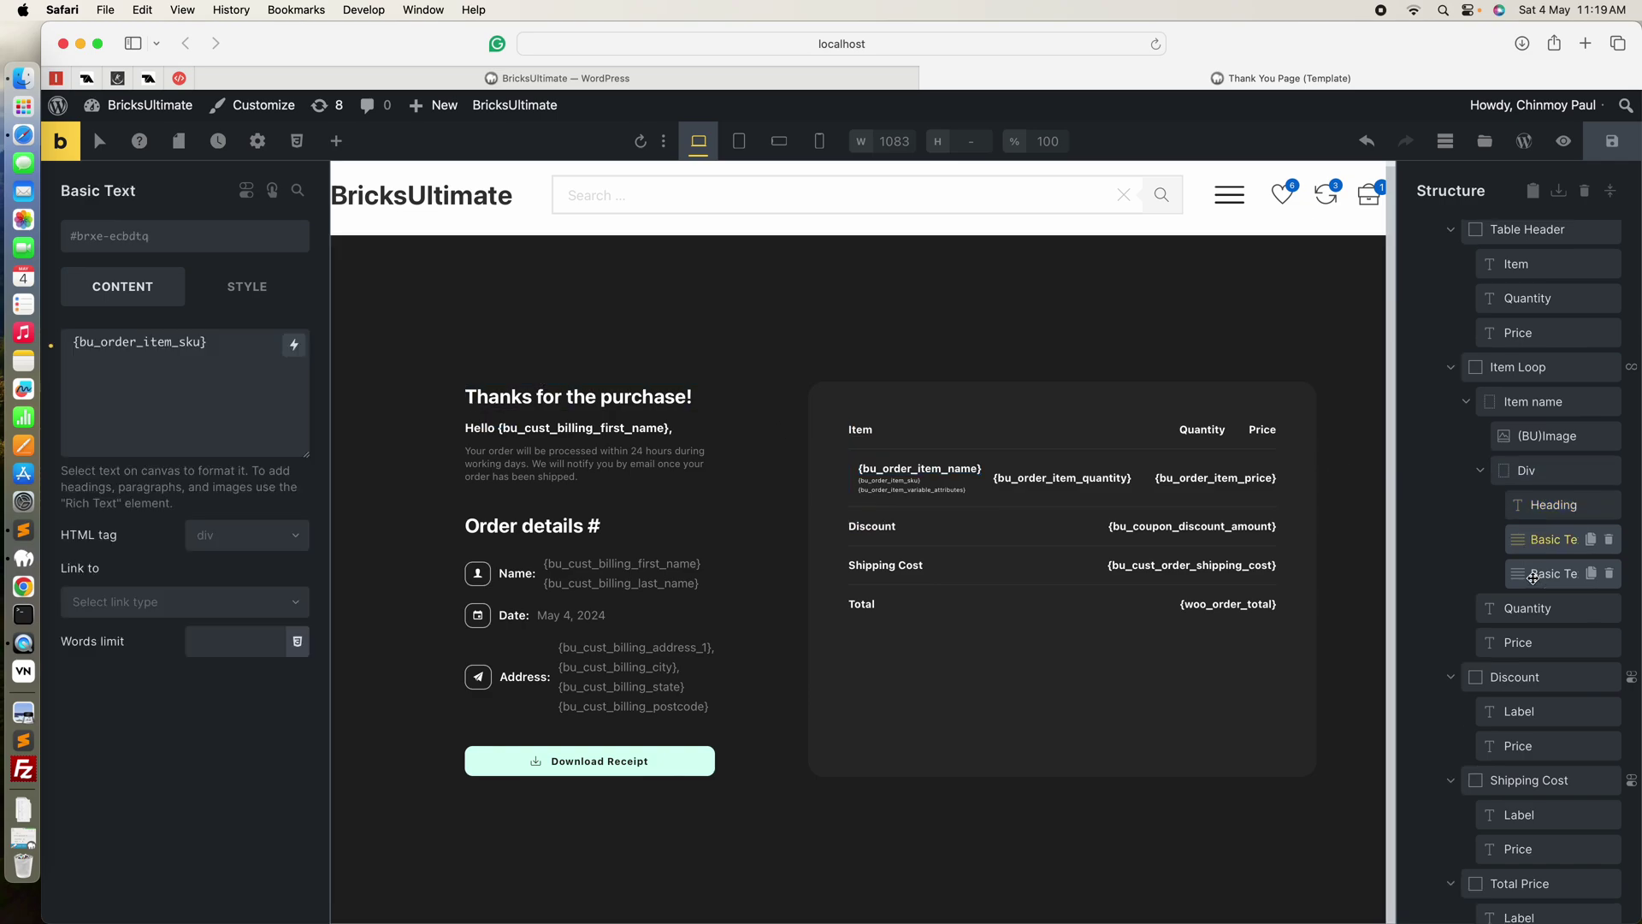
{"action": "left_click_drag", "start_coordinate": [217, 343], "coordinate": [77, 344]}
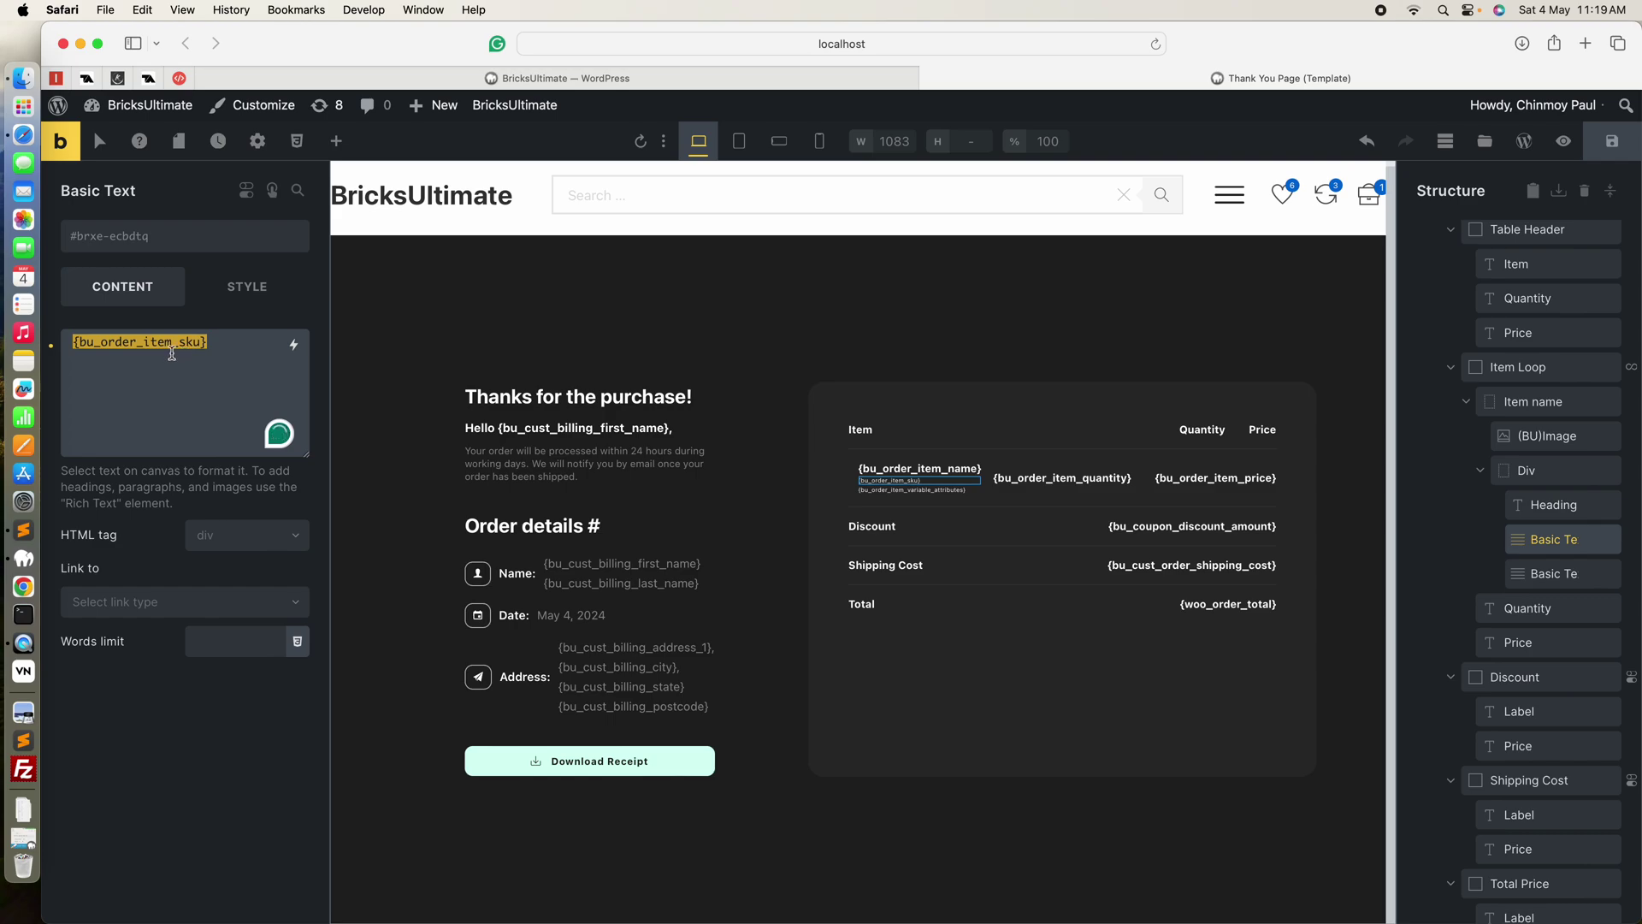
{"action": "left_click_drag", "start_coordinate": [210, 343], "coordinate": [68, 342]}
{"action": "key", "text": "Right"}
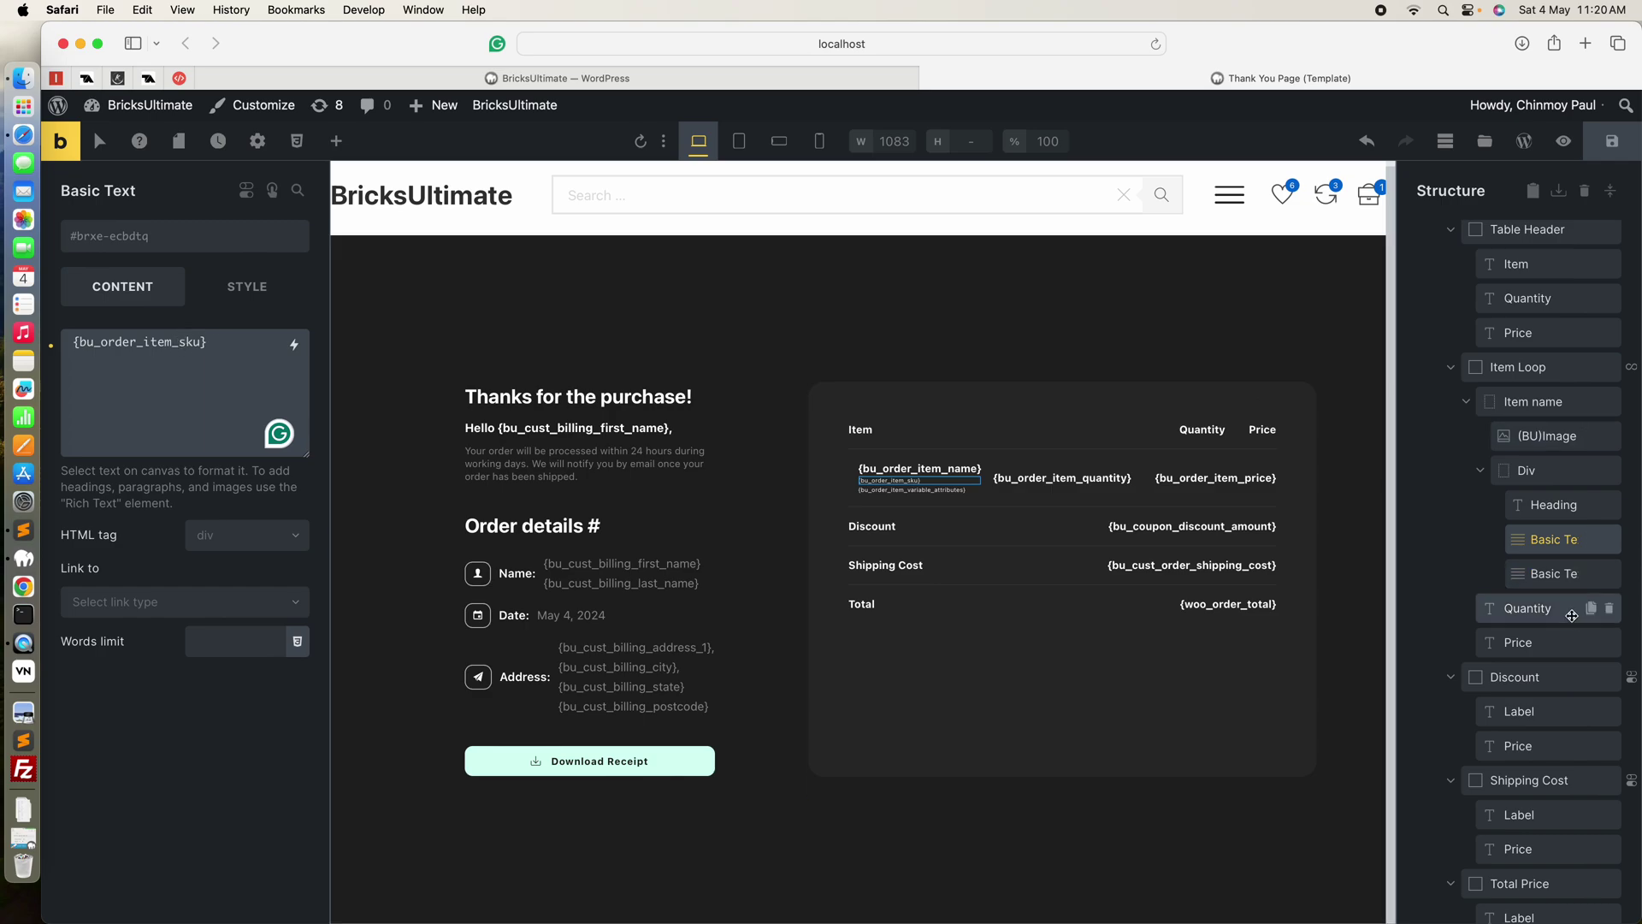
Examine the variable attributes tag in the last Basic Text inside the Div.
{"action": "left_click", "coordinate": [1549, 573]}
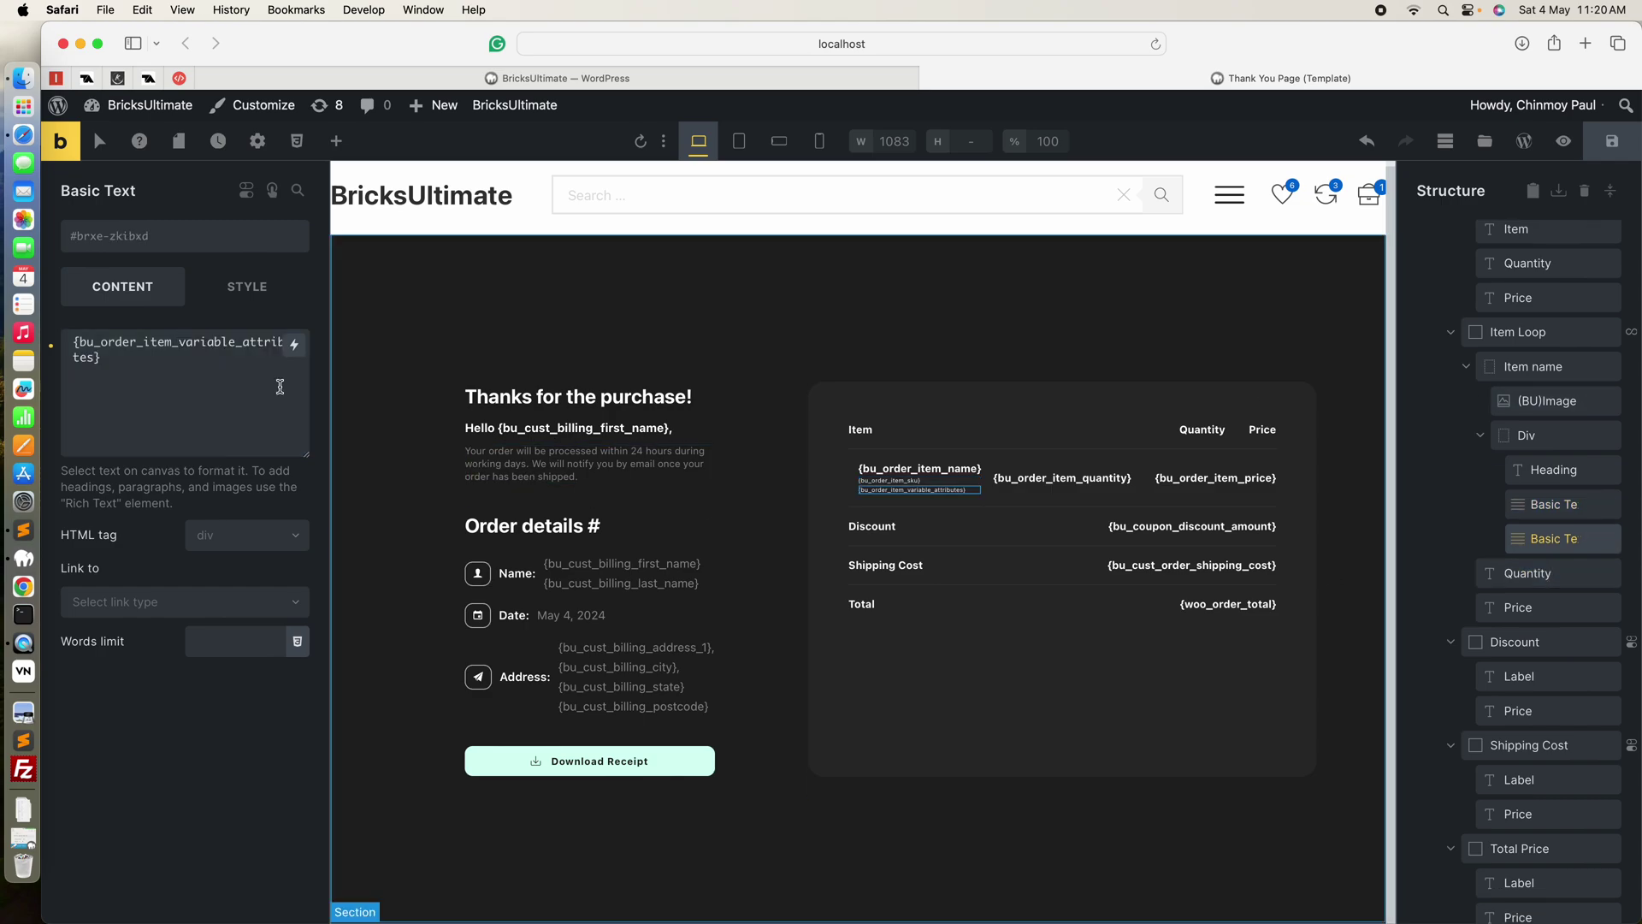
{"action": "triple_click", "coordinate": [103, 359]}
{"action": "left_click", "coordinate": [124, 354]}
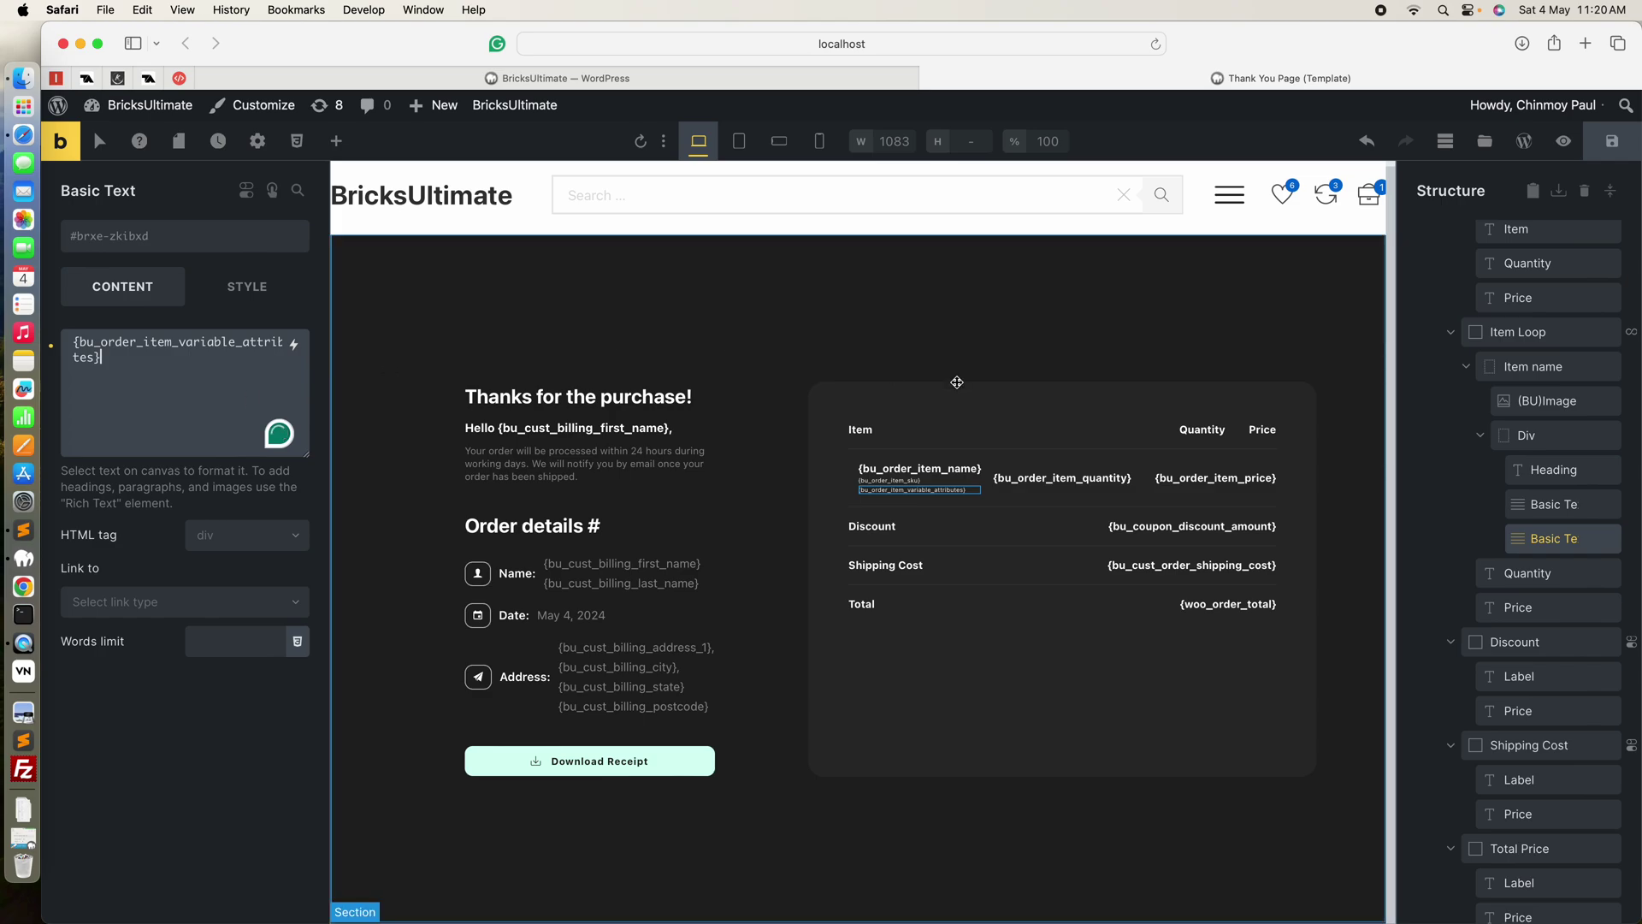
Append <br> to the variable attributes Basic Text and insert the Ordered item custom data dynamic tag, found by searching for "custom".
{"action": "left_click", "coordinate": [1537, 428]}
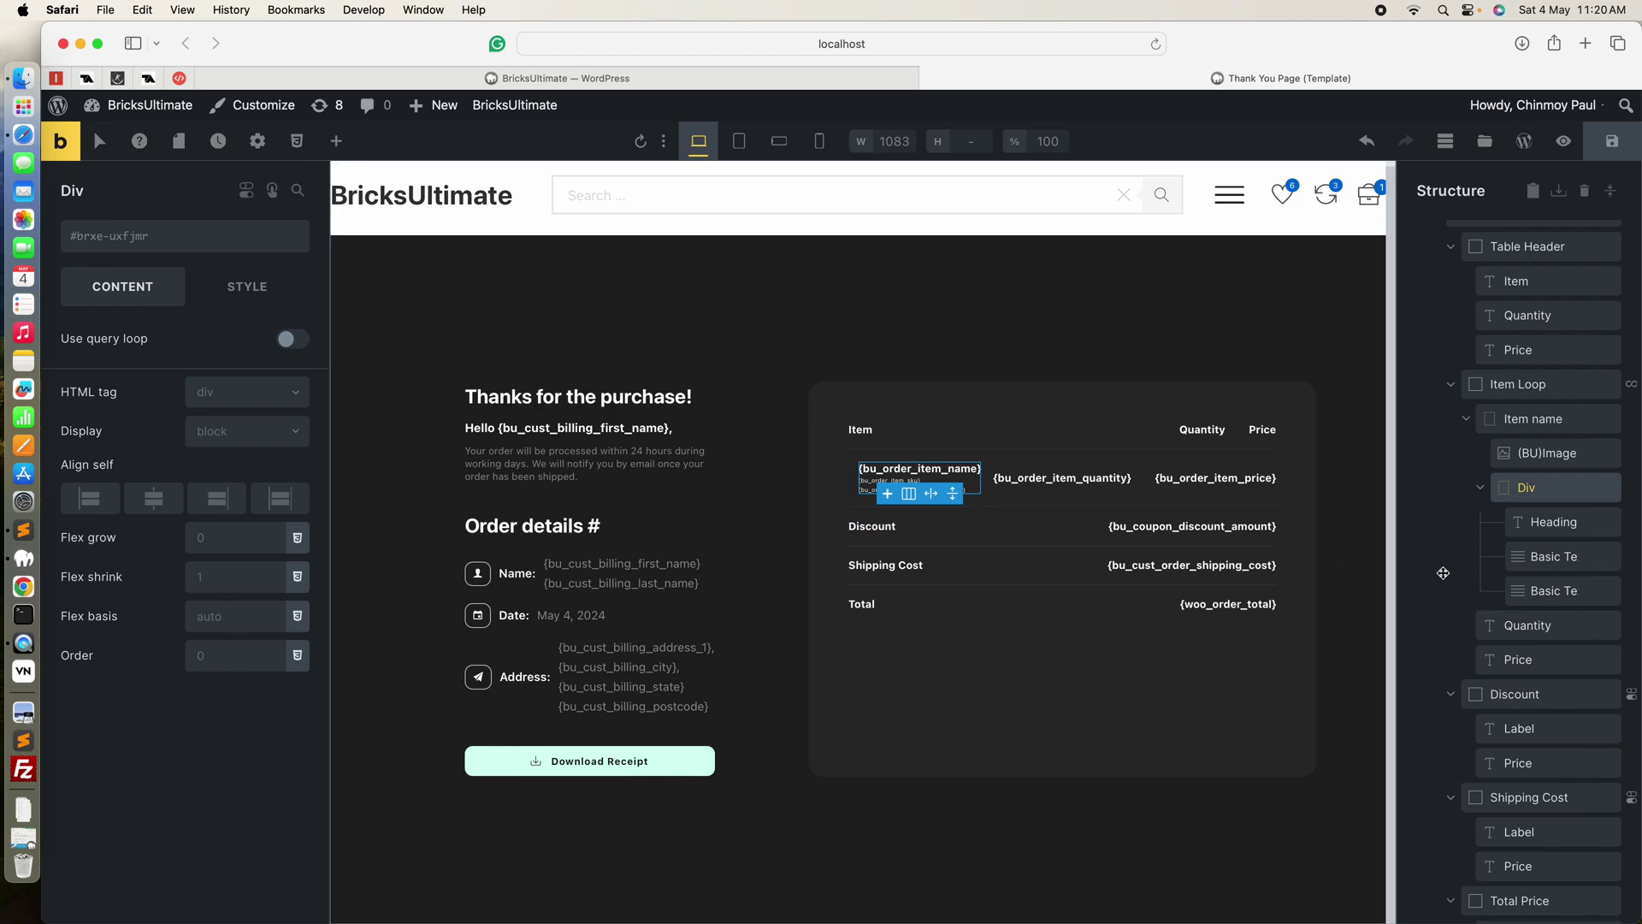
{"action": "left_click", "coordinate": [1535, 590]}
{"action": "left_click", "coordinate": [116, 344]}
{"action": "type", "text": "<br>"}
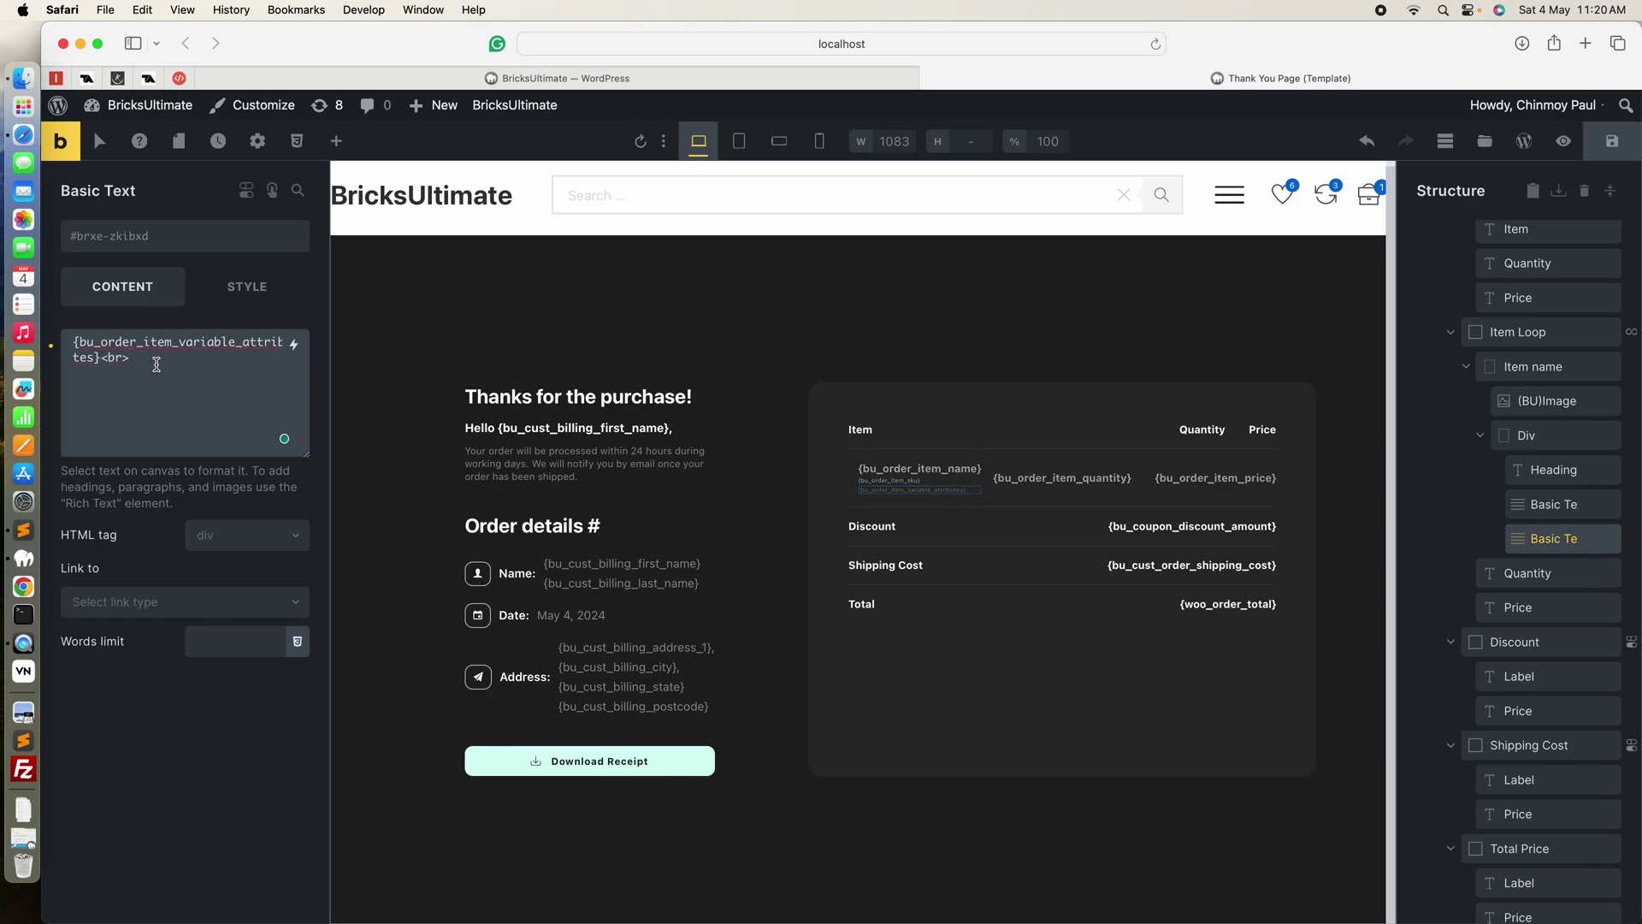
{"action": "left_click", "coordinate": [296, 346]}
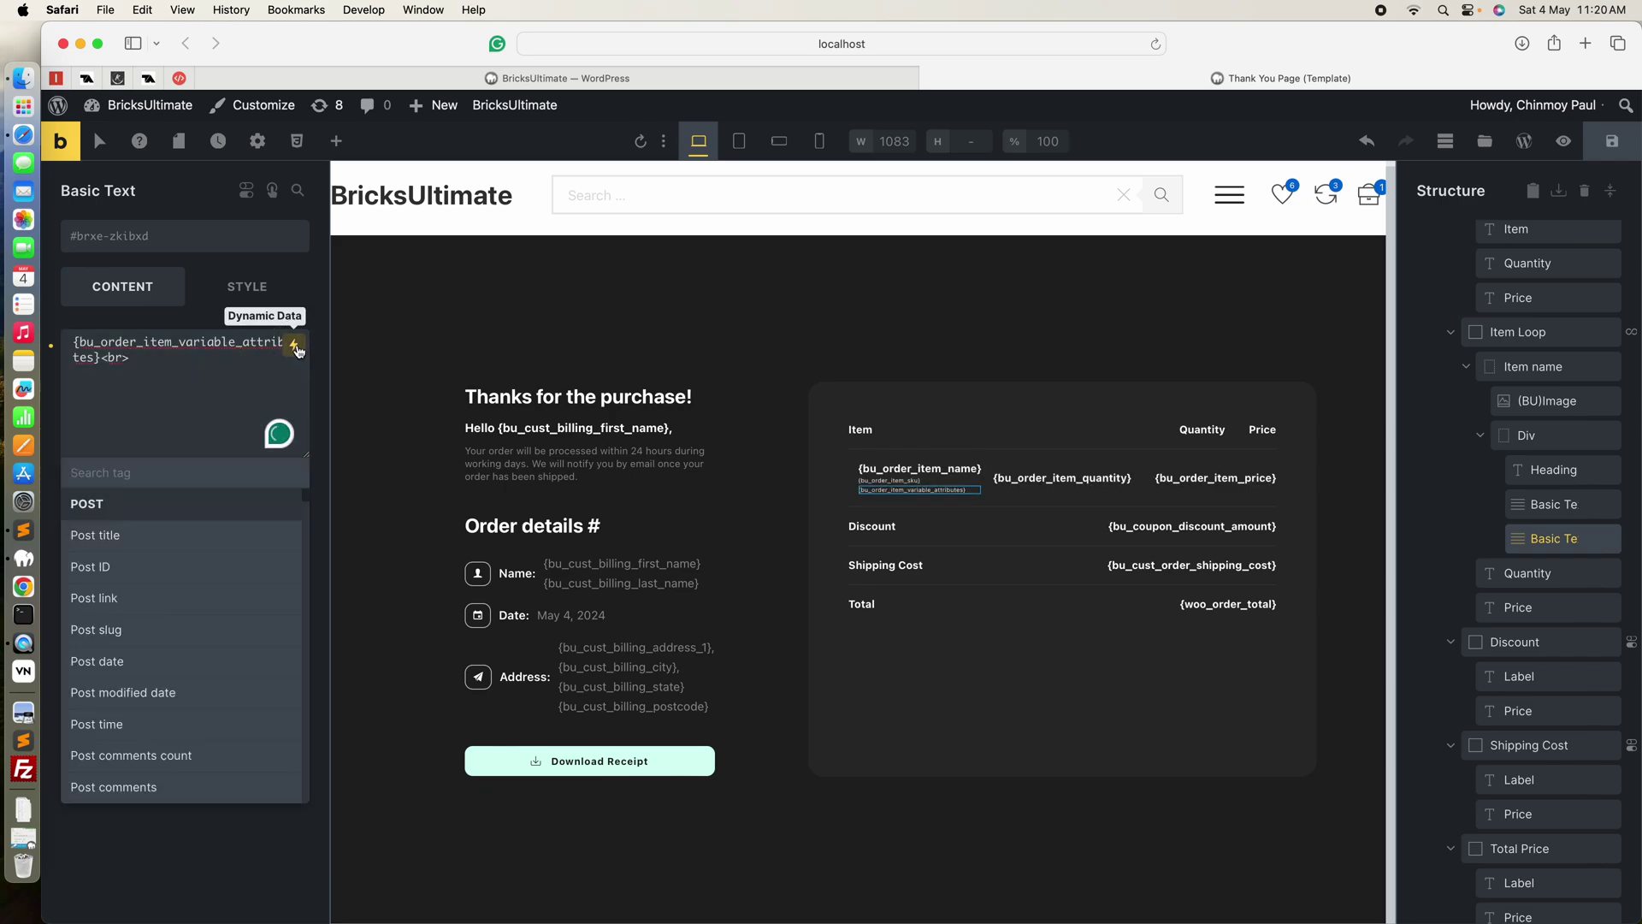
{"action": "type", "text": "custom"}
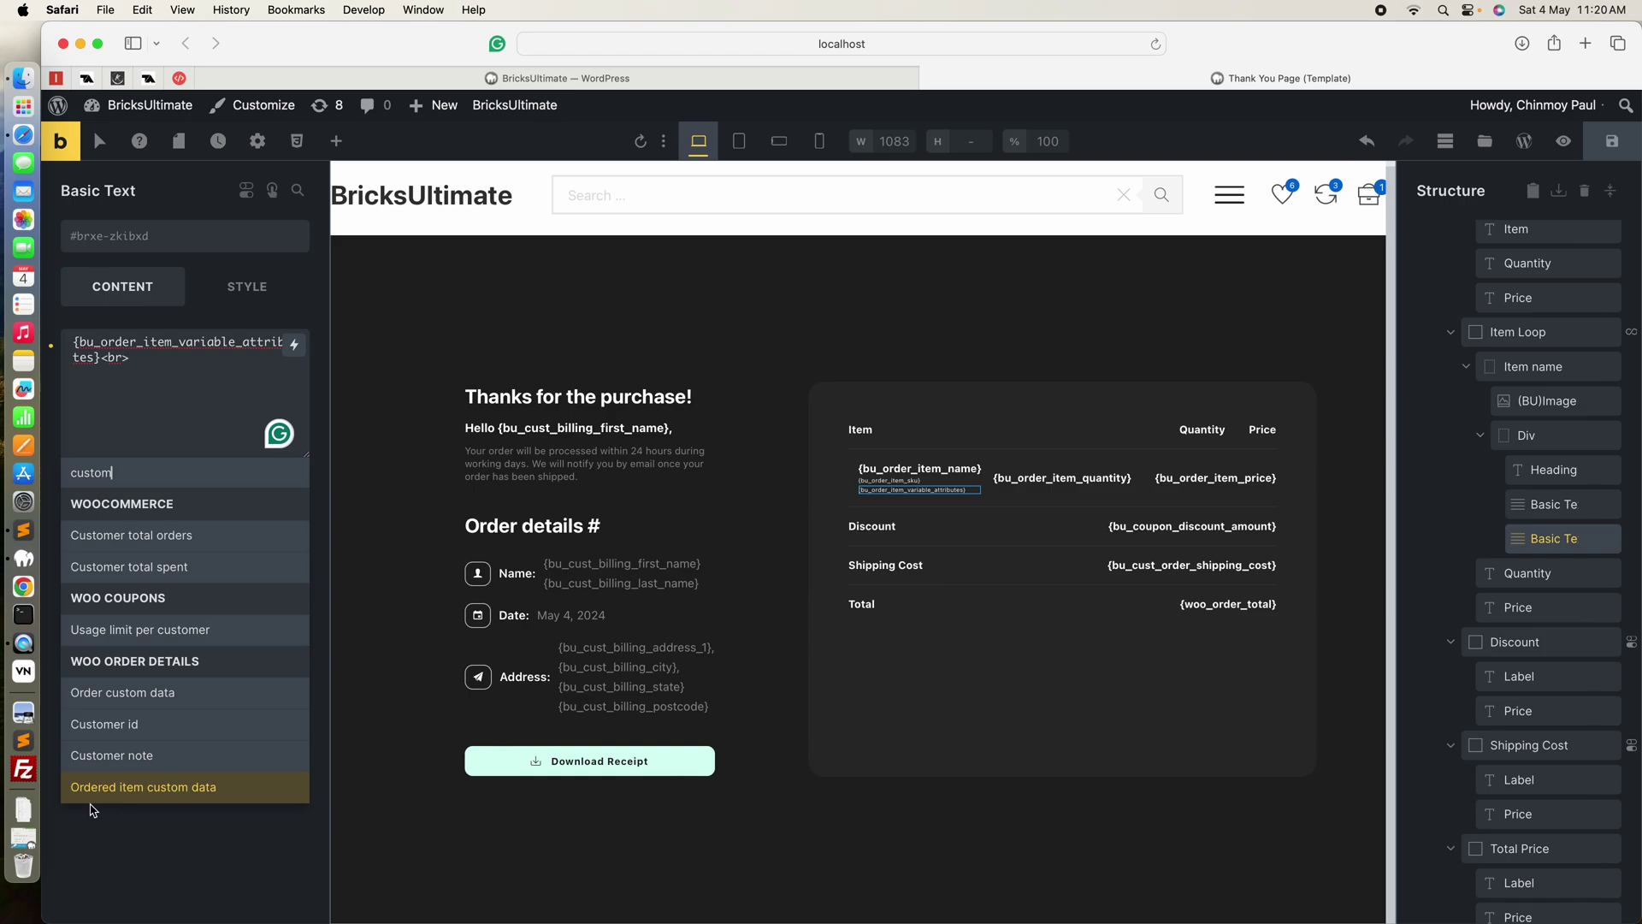
{"action": "left_click", "coordinate": [133, 789]}
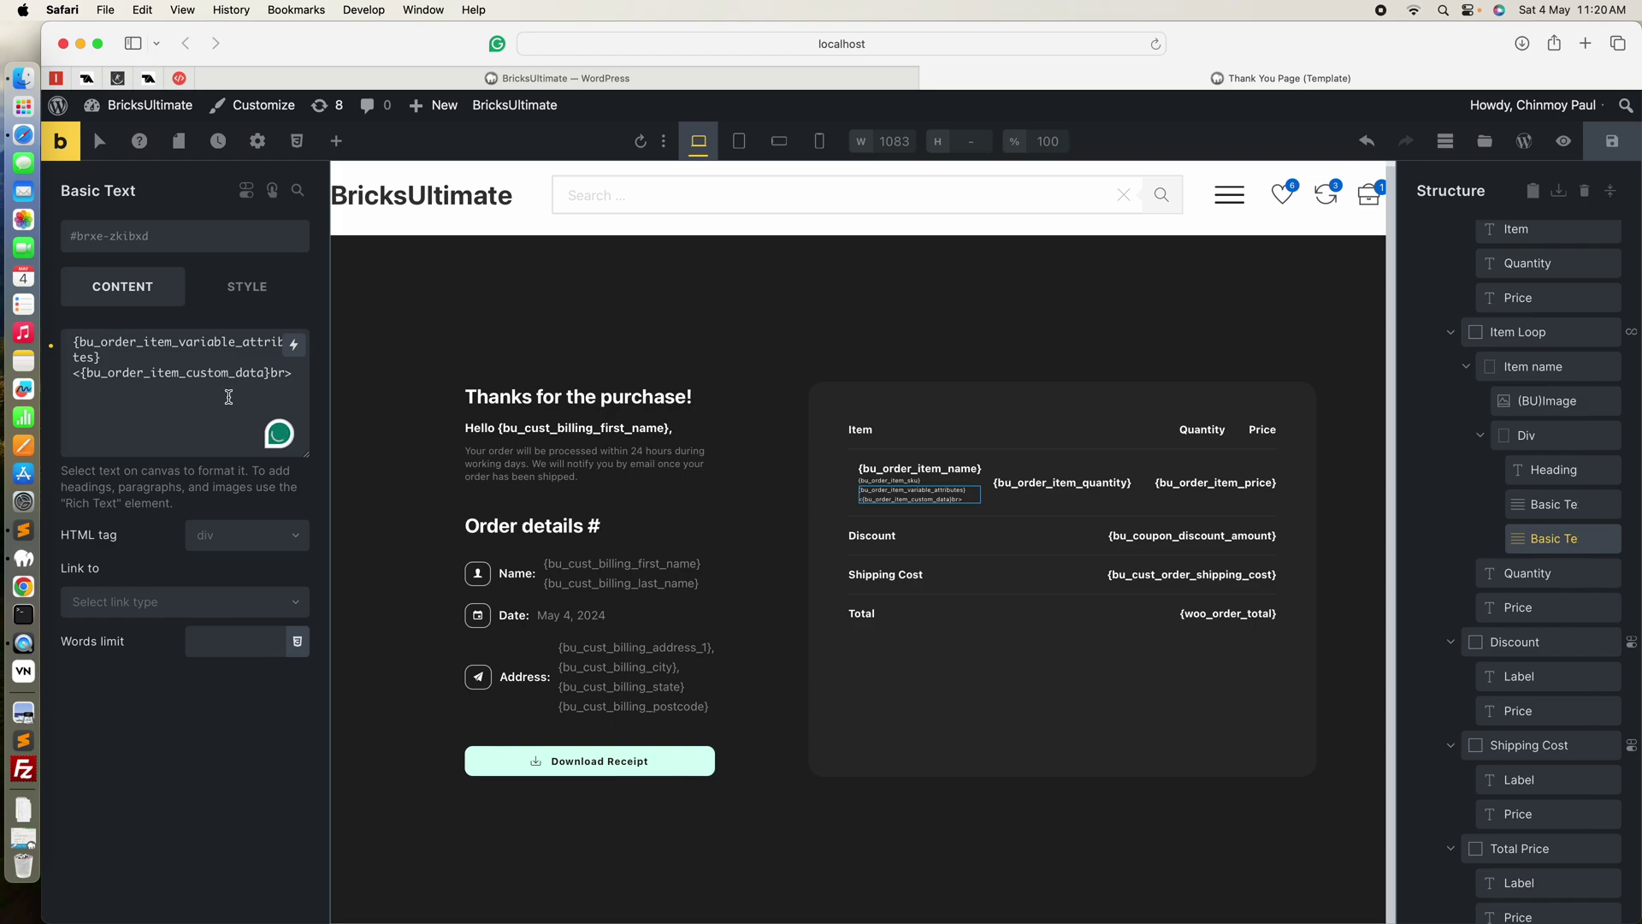
Remove the leftover <br> characters around the custom data tag in the Basic Text.
{"action": "left_click_drag", "start_coordinate": [270, 375], "coordinate": [289, 377]}
{"action": "key", "text": "BackSpace"}
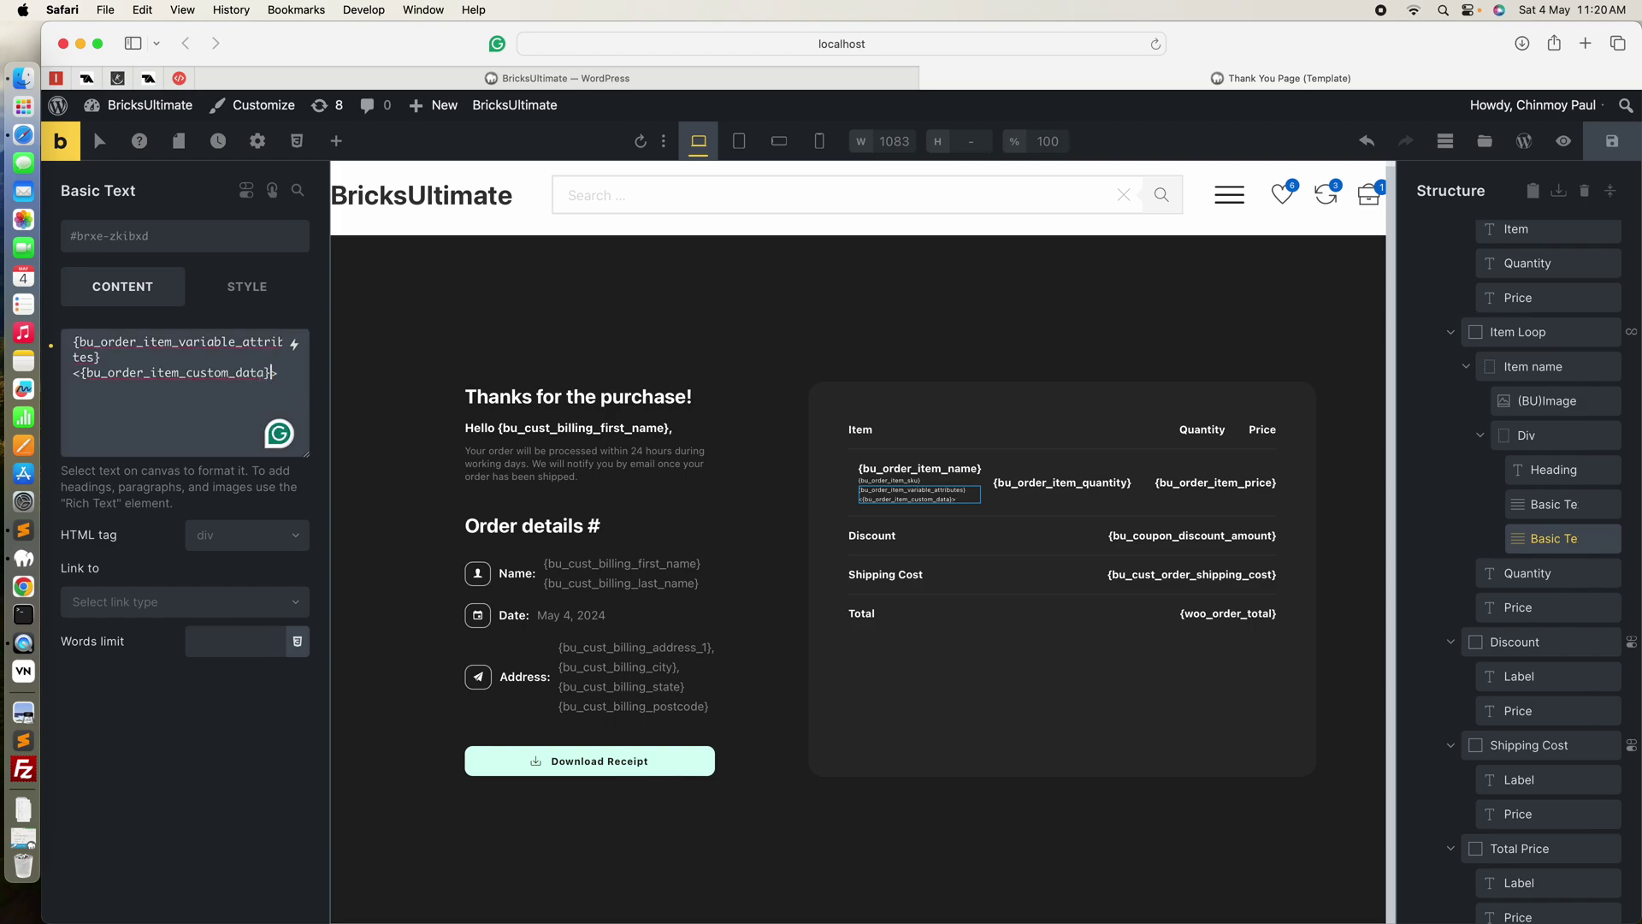
{"action": "key", "text": "BackSpace"}
{"action": "key", "text": "BackSpace"}
{"action": "key", "text": "BackSpace"}
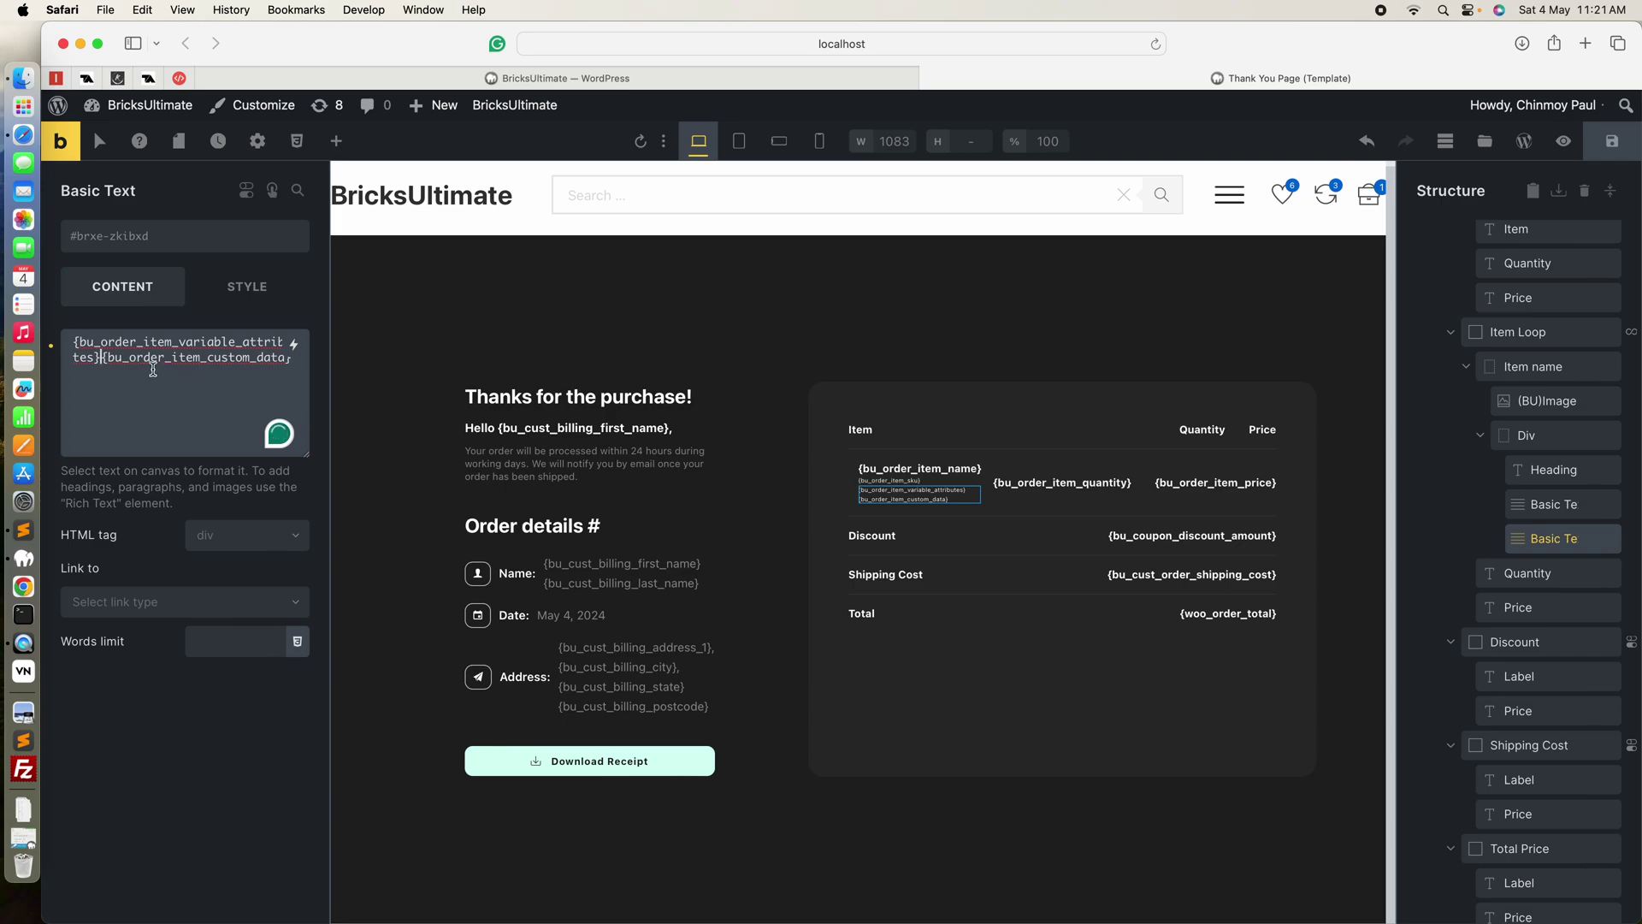
Add the sku key to the custom data tag so it reads {bu_order_item_custom_data:sku}, and highlight the key.
{"action": "left_click", "coordinate": [116, 361]}
{"action": "left_click", "coordinate": [285, 360]}
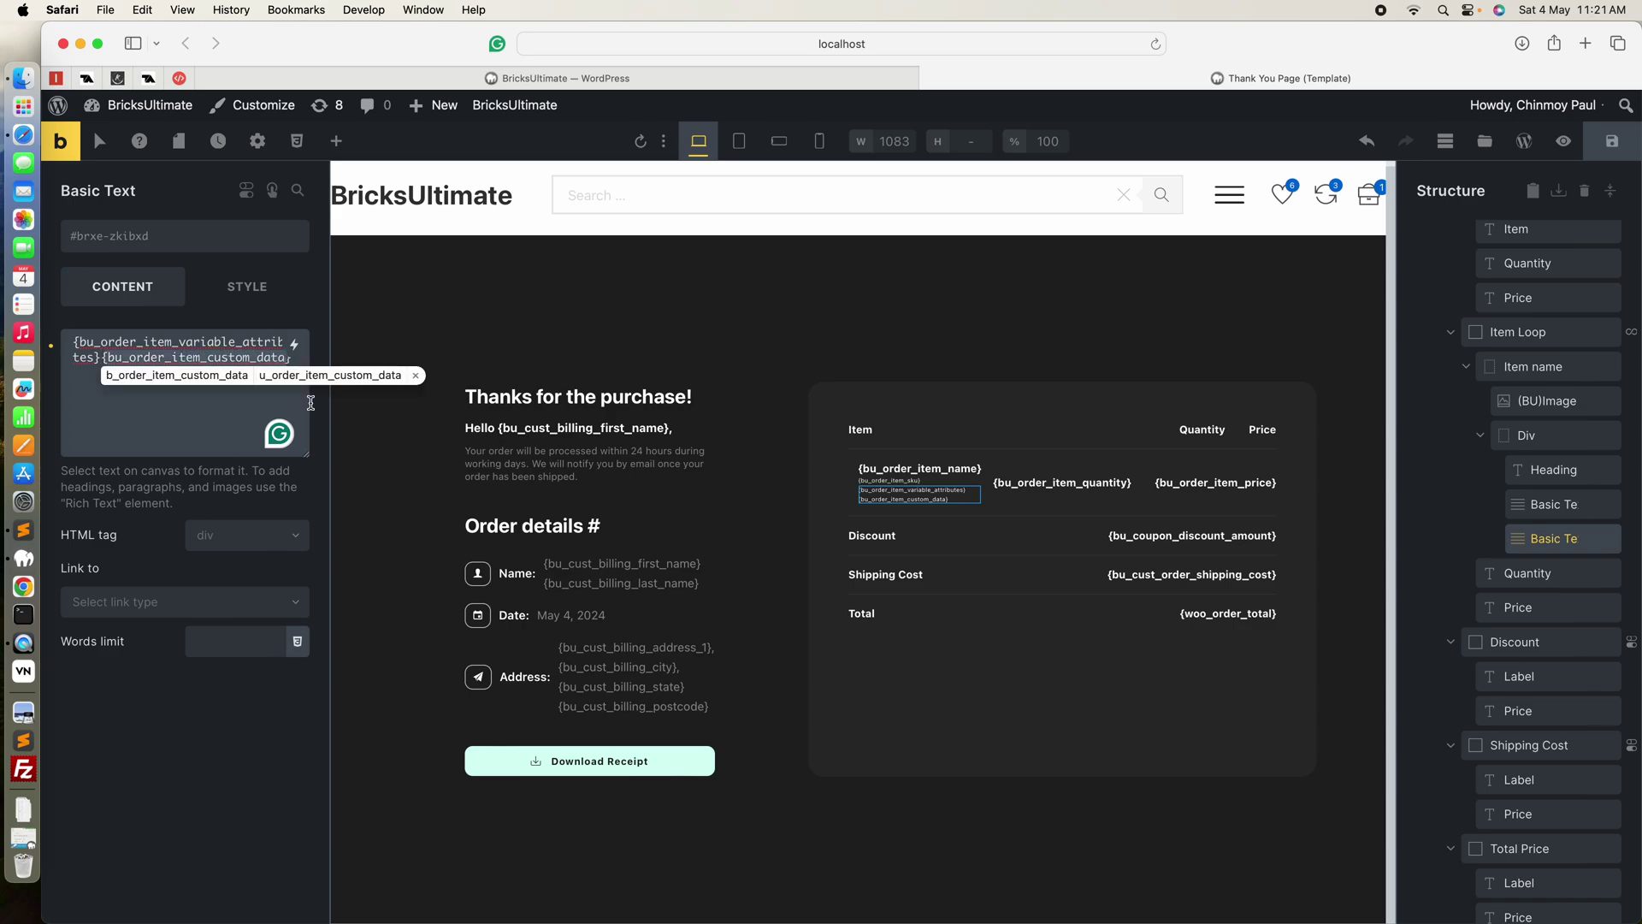
{"action": "type", "text": ":s"}
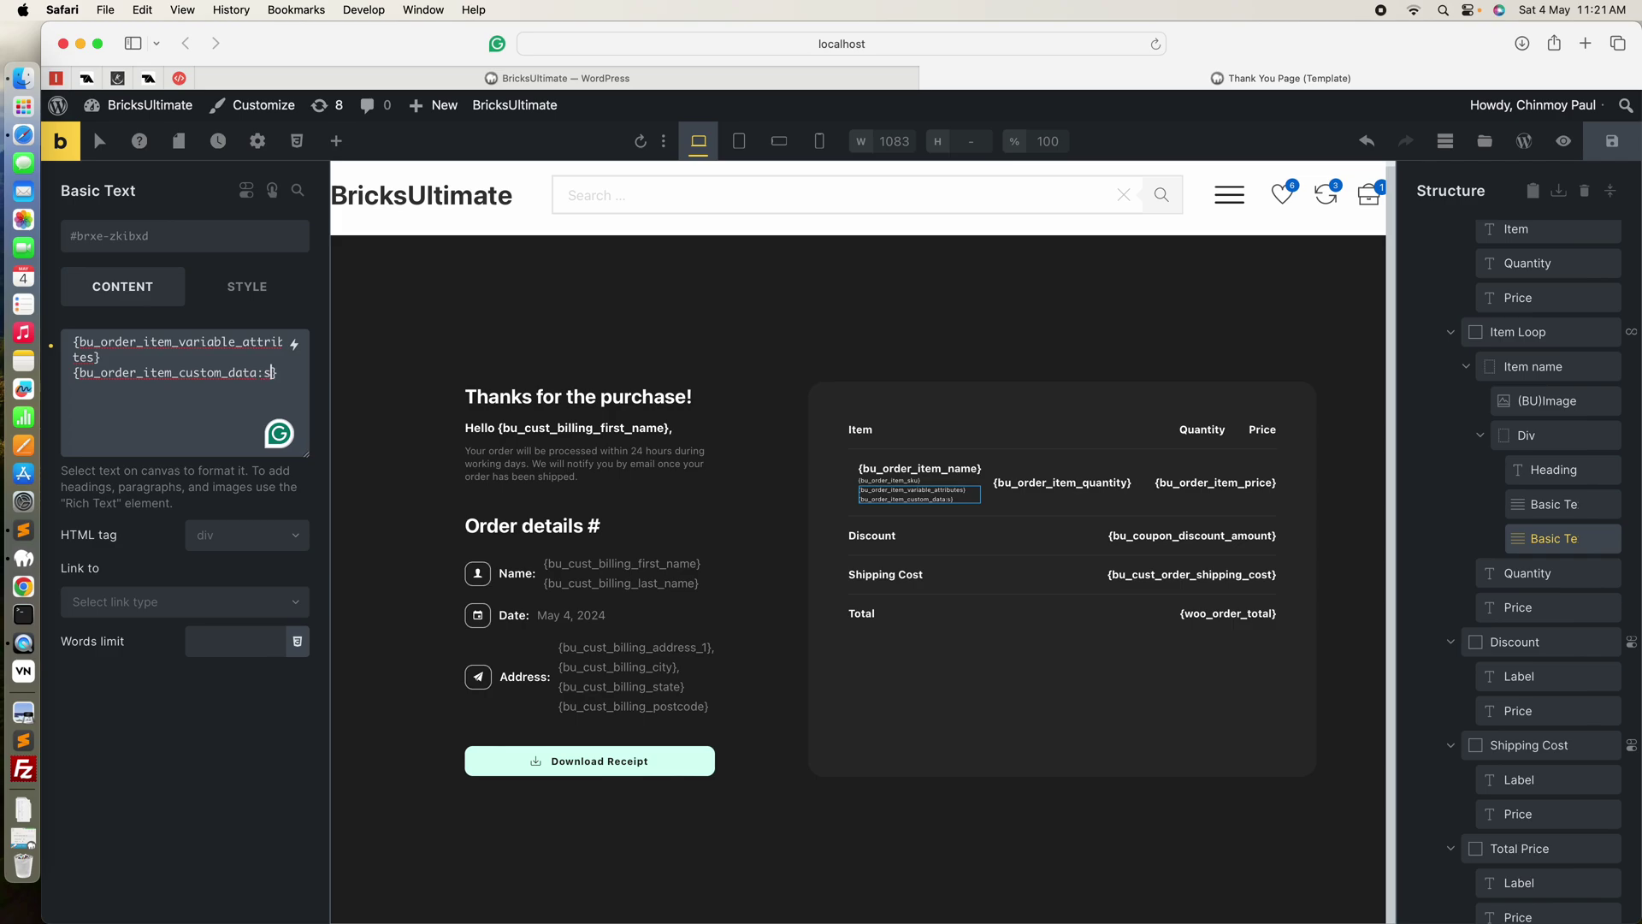
{"action": "type", "text": "ku"}
{"action": "type", "text": "}"}
{"action": "left_click_drag", "start_coordinate": [267, 373], "coordinate": [285, 373]}
{"action": "left_click", "coordinate": [274, 373]}
Delete the {bu_order_item_custom_data:sku} tag from the Basic Text and save the template.
{"action": "left_click_drag", "start_coordinate": [291, 374], "coordinate": [73, 373]}
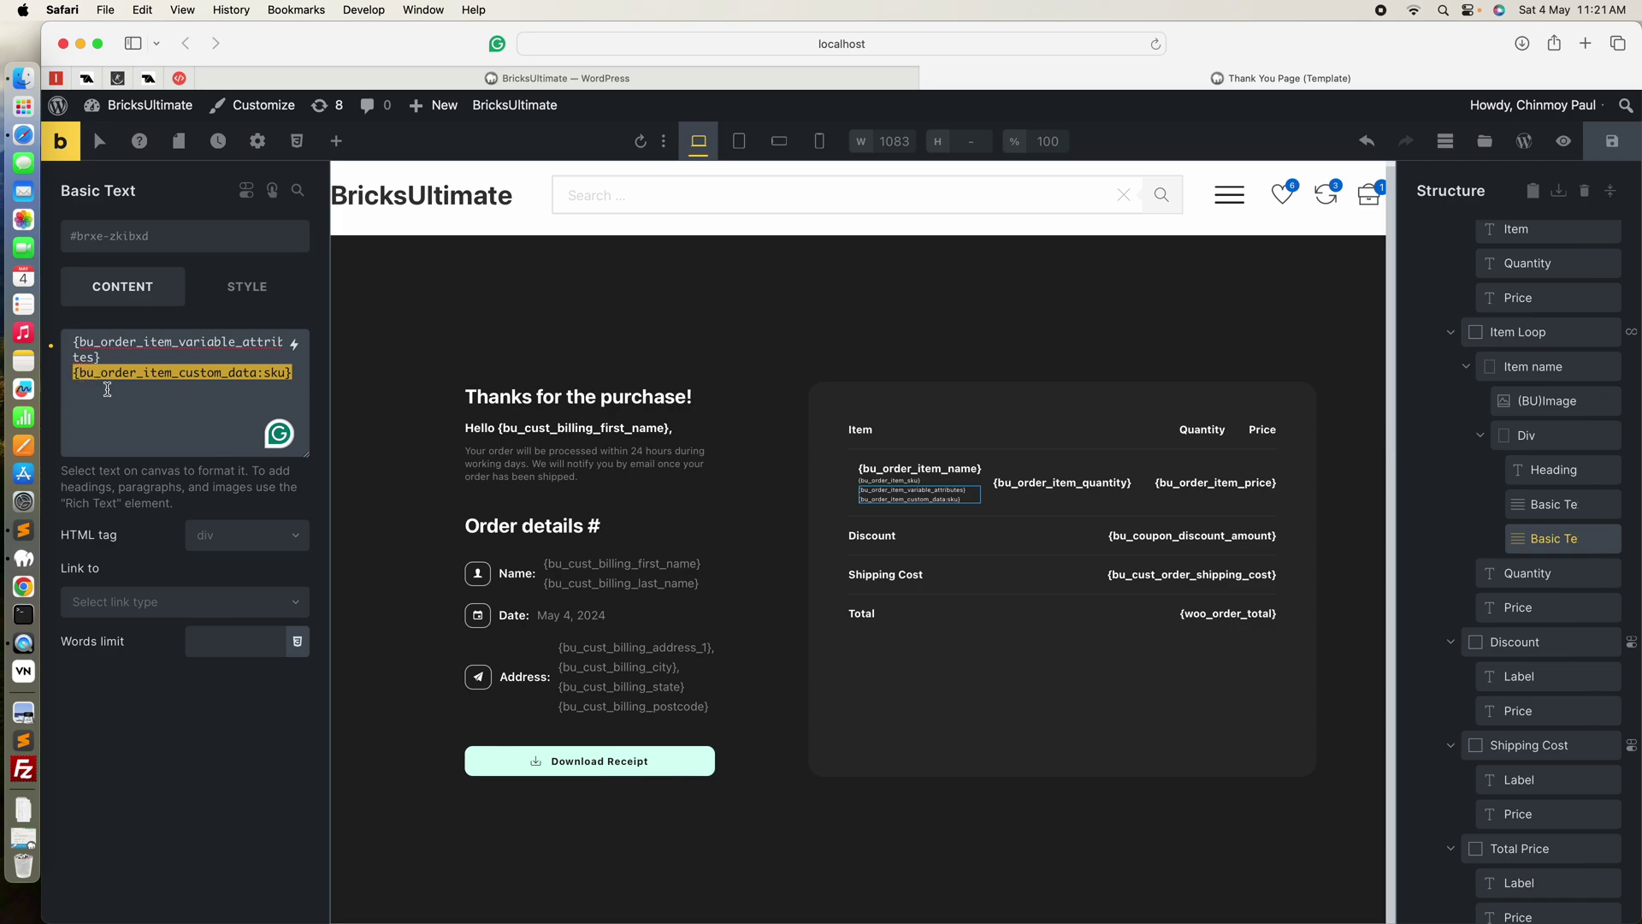
{"action": "key", "text": "BackSpace"}
{"action": "key", "text": "BackSpace"}
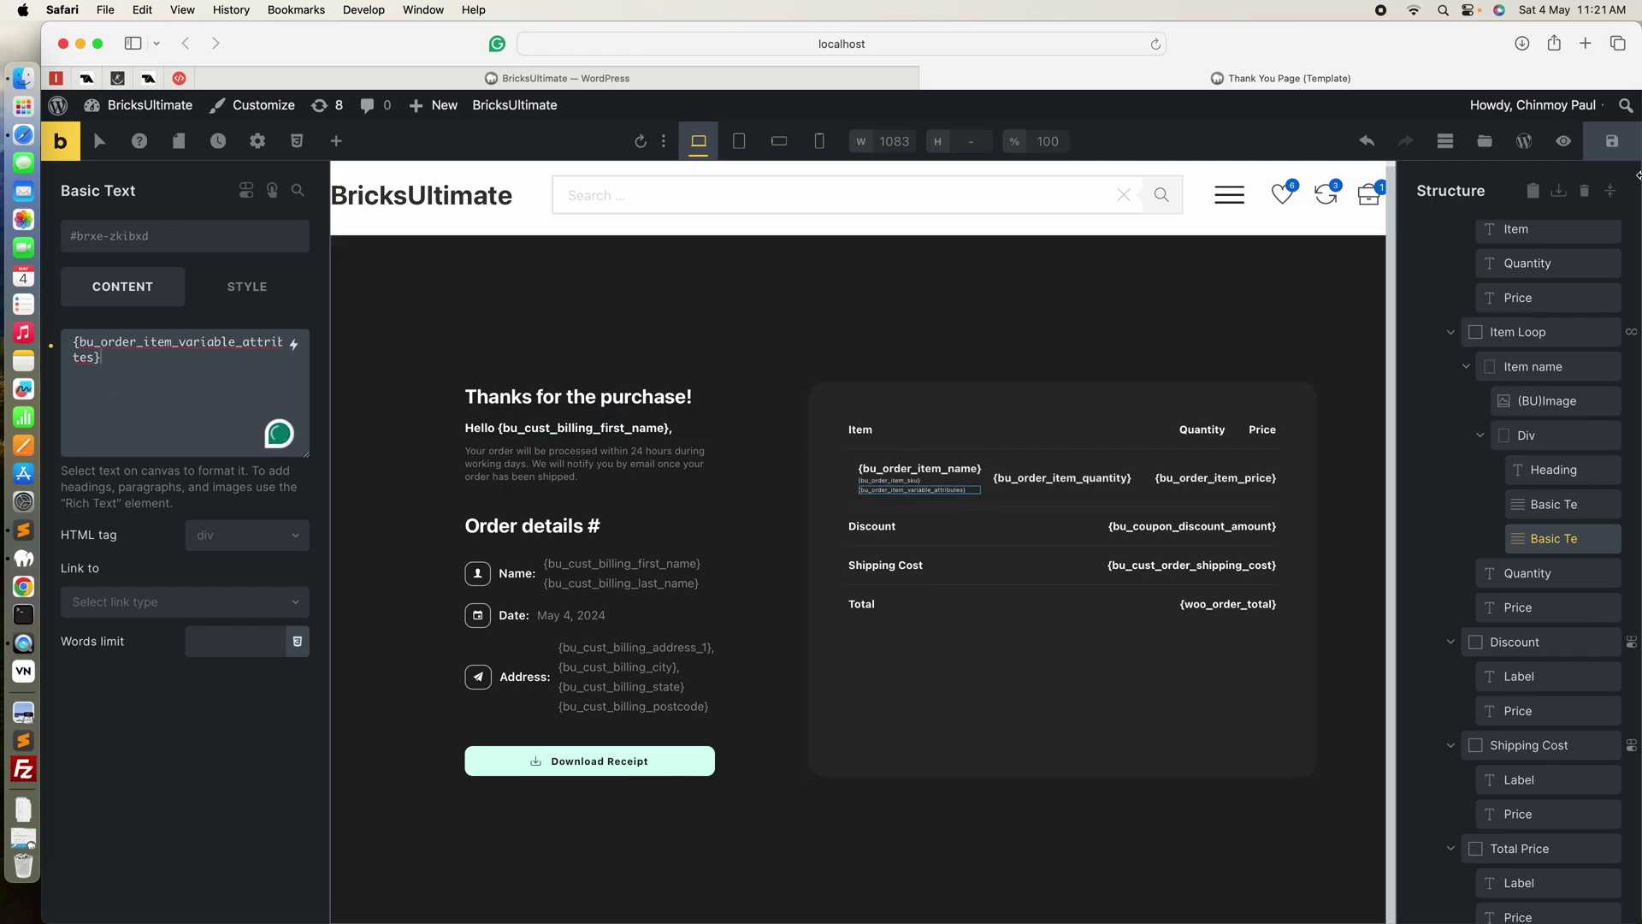
{"action": "left_click", "coordinate": [1617, 151]}
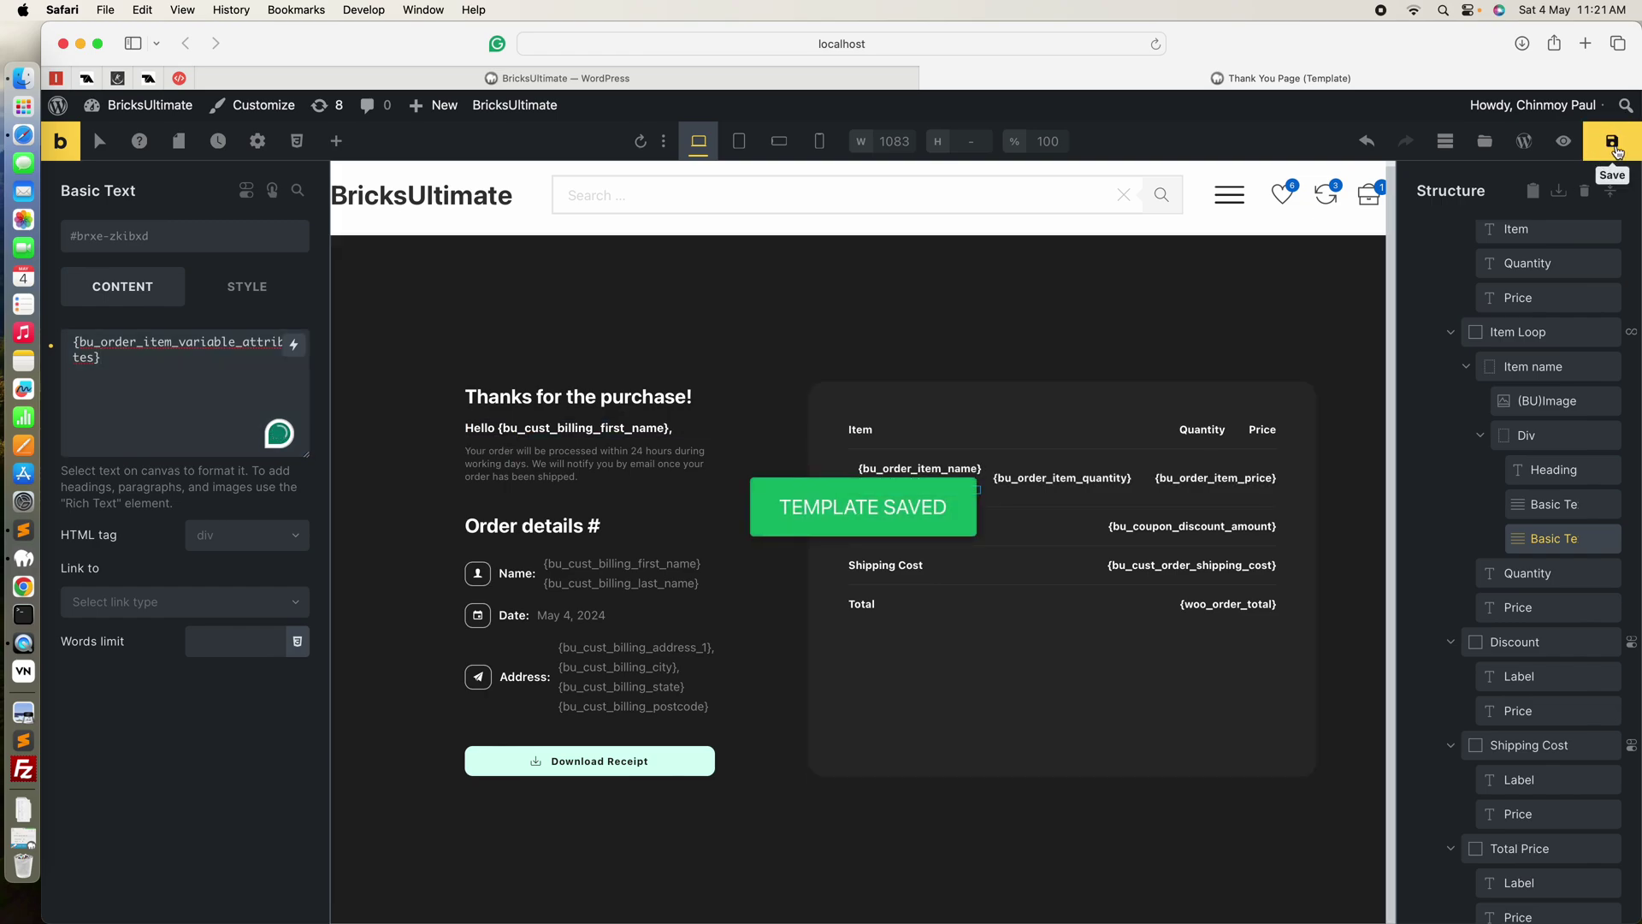
Examine the dynamic tags of the Quantity and Price headings in the Item Loop.
{"action": "left_click", "coordinate": [1051, 482]}
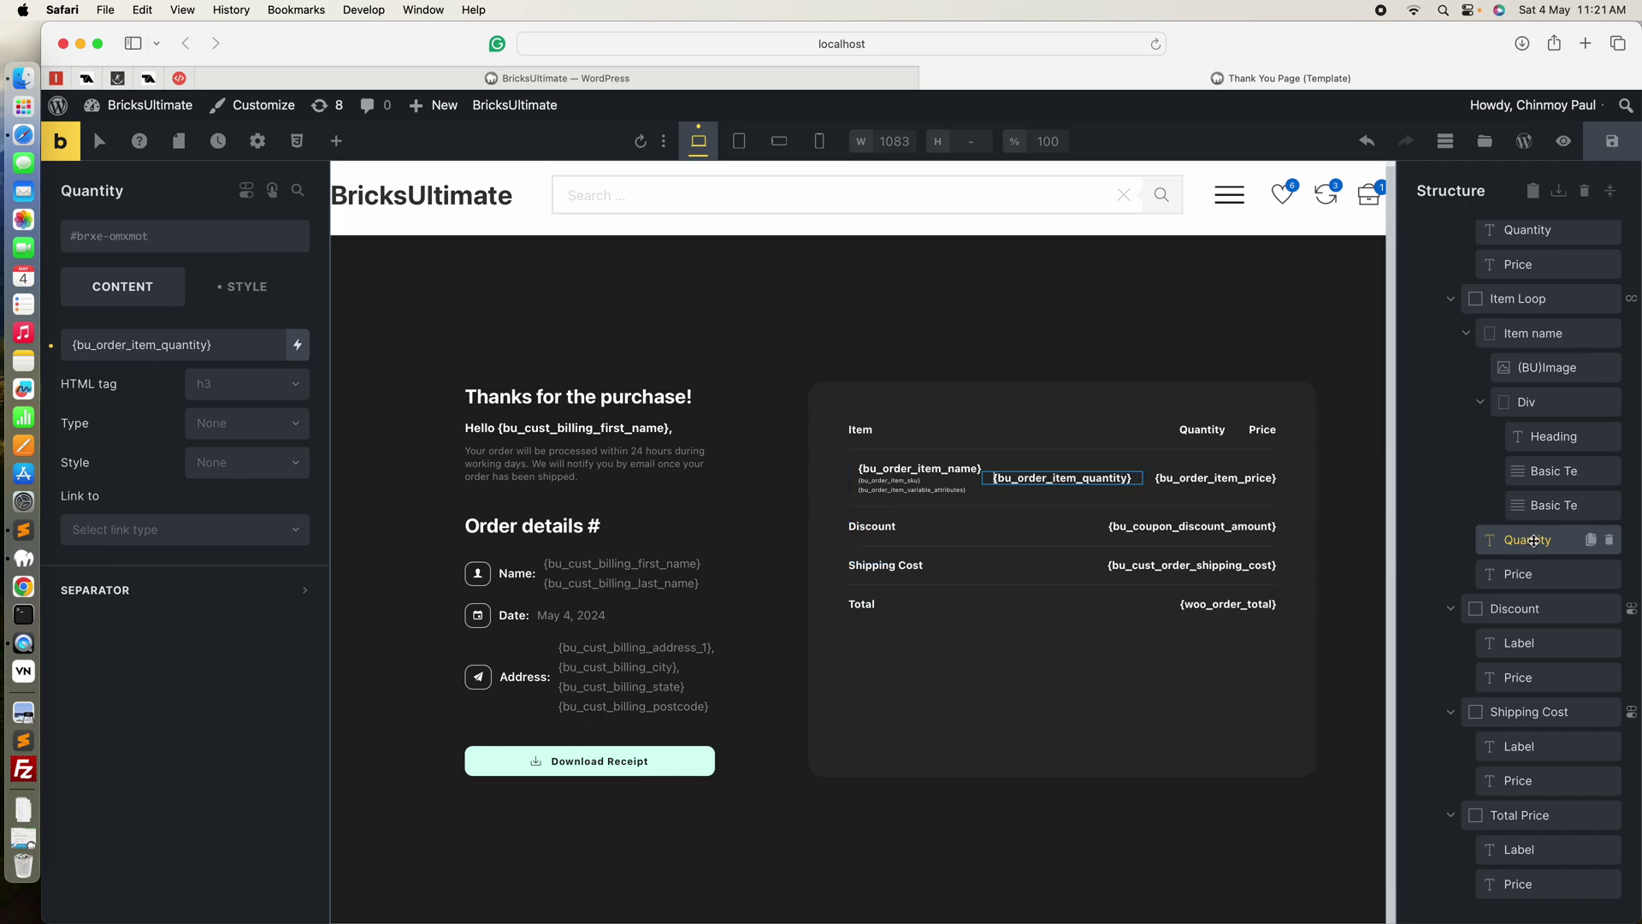
{"action": "left_click", "coordinate": [1511, 574]}
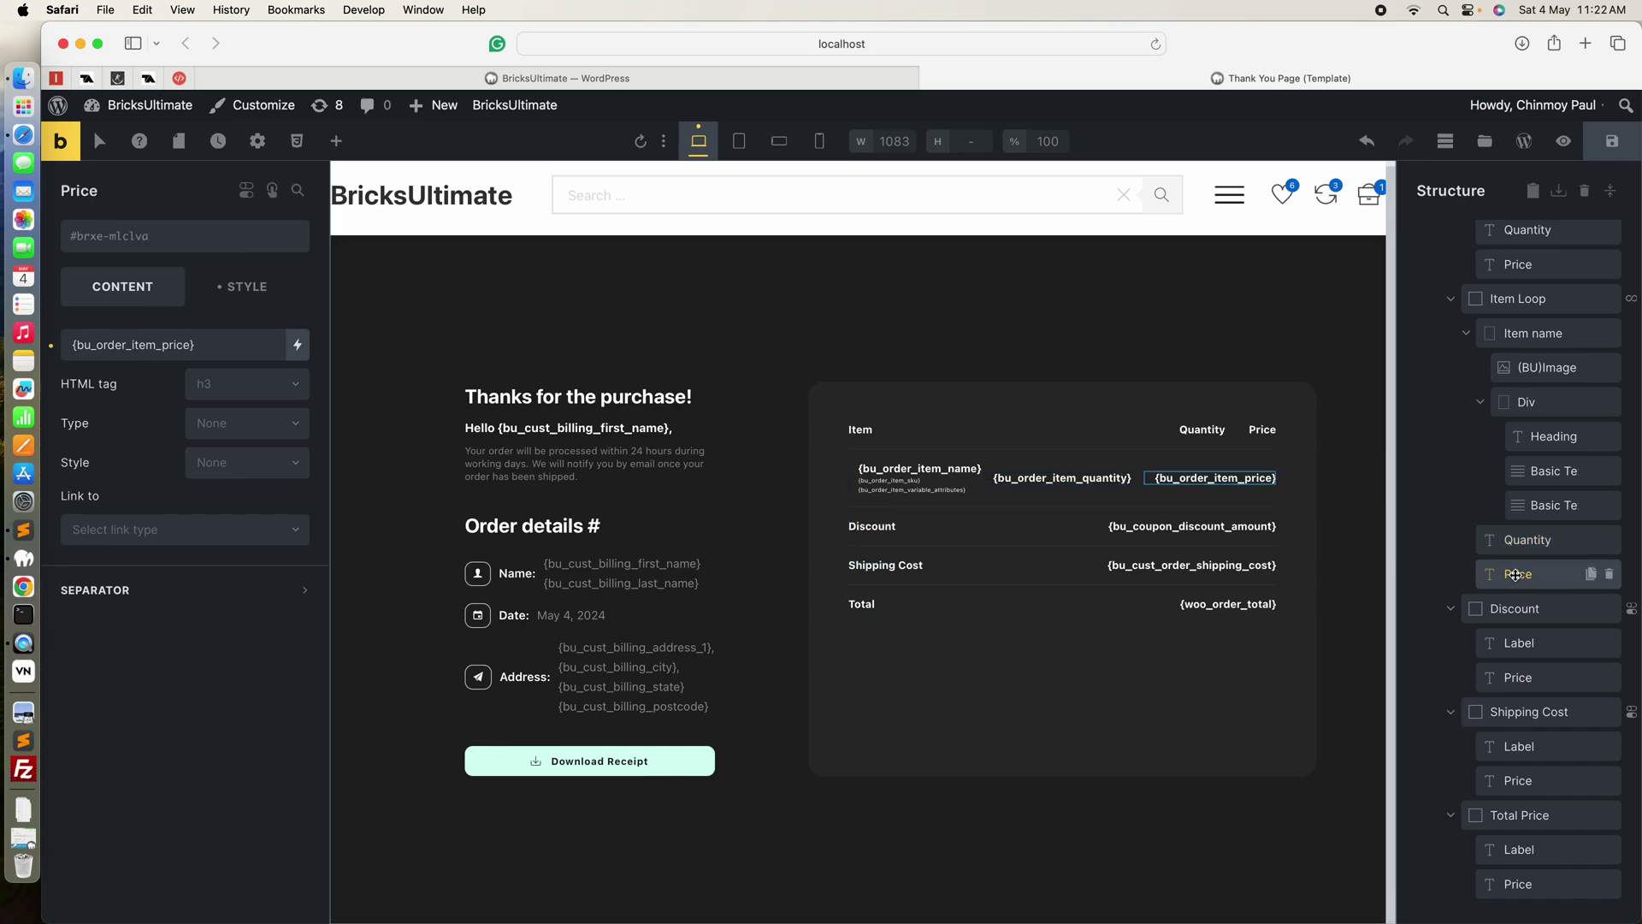
{"action": "left_click_drag", "start_coordinate": [200, 346], "coordinate": [68, 346]}
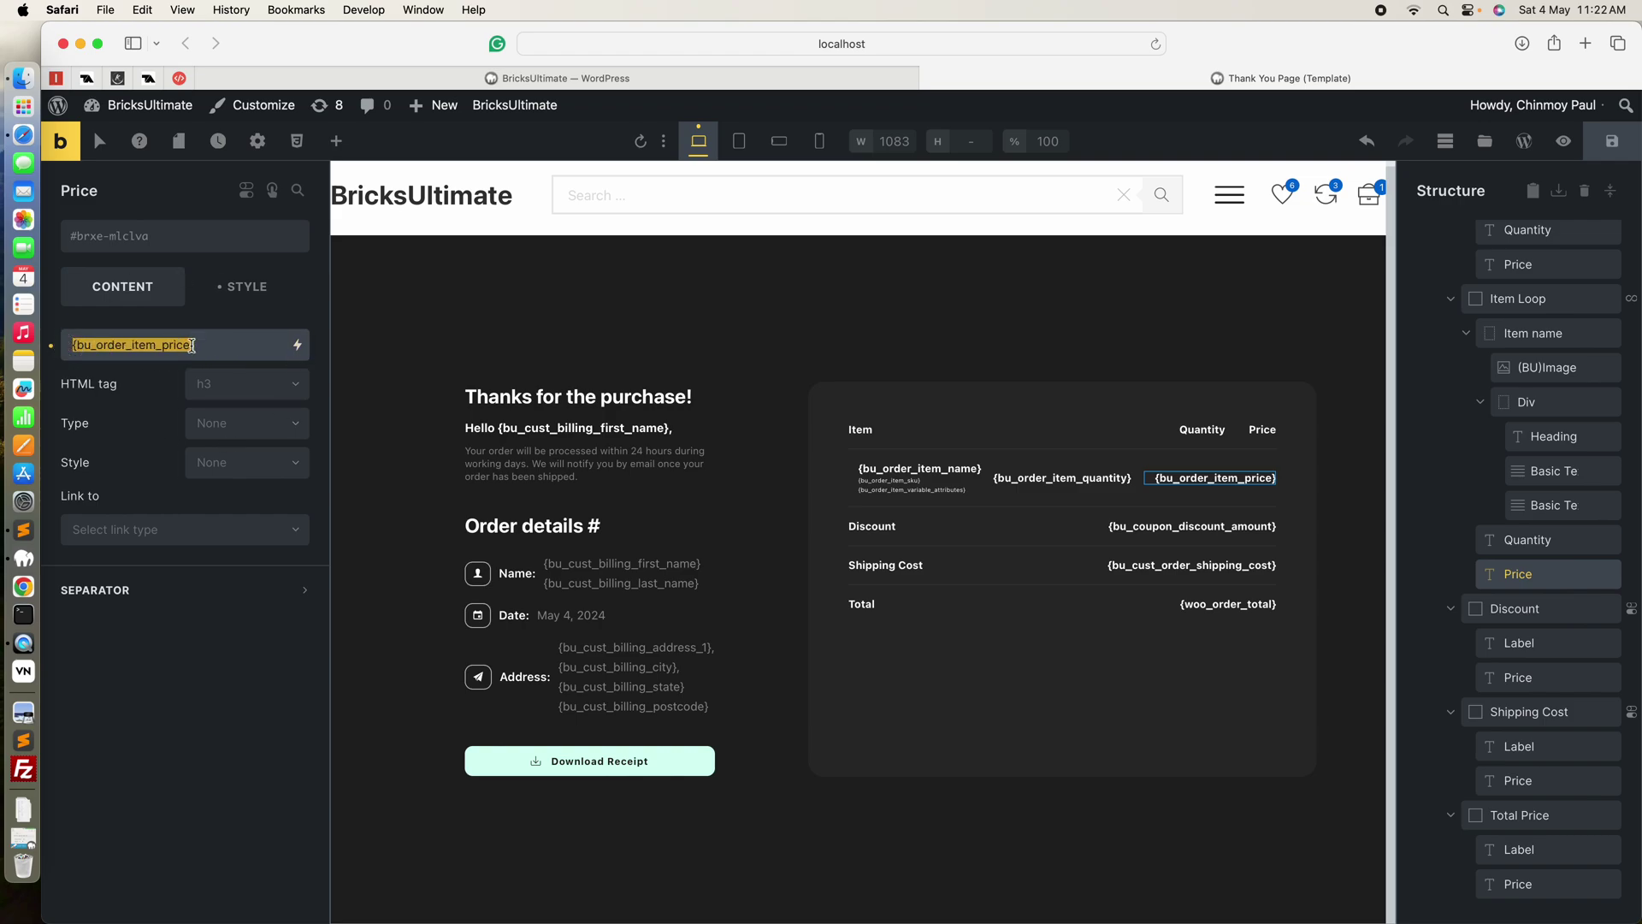
Examine the Discount block with its Label text and the coupon discount tag in its Price heading.
{"action": "left_click", "coordinate": [1051, 531]}
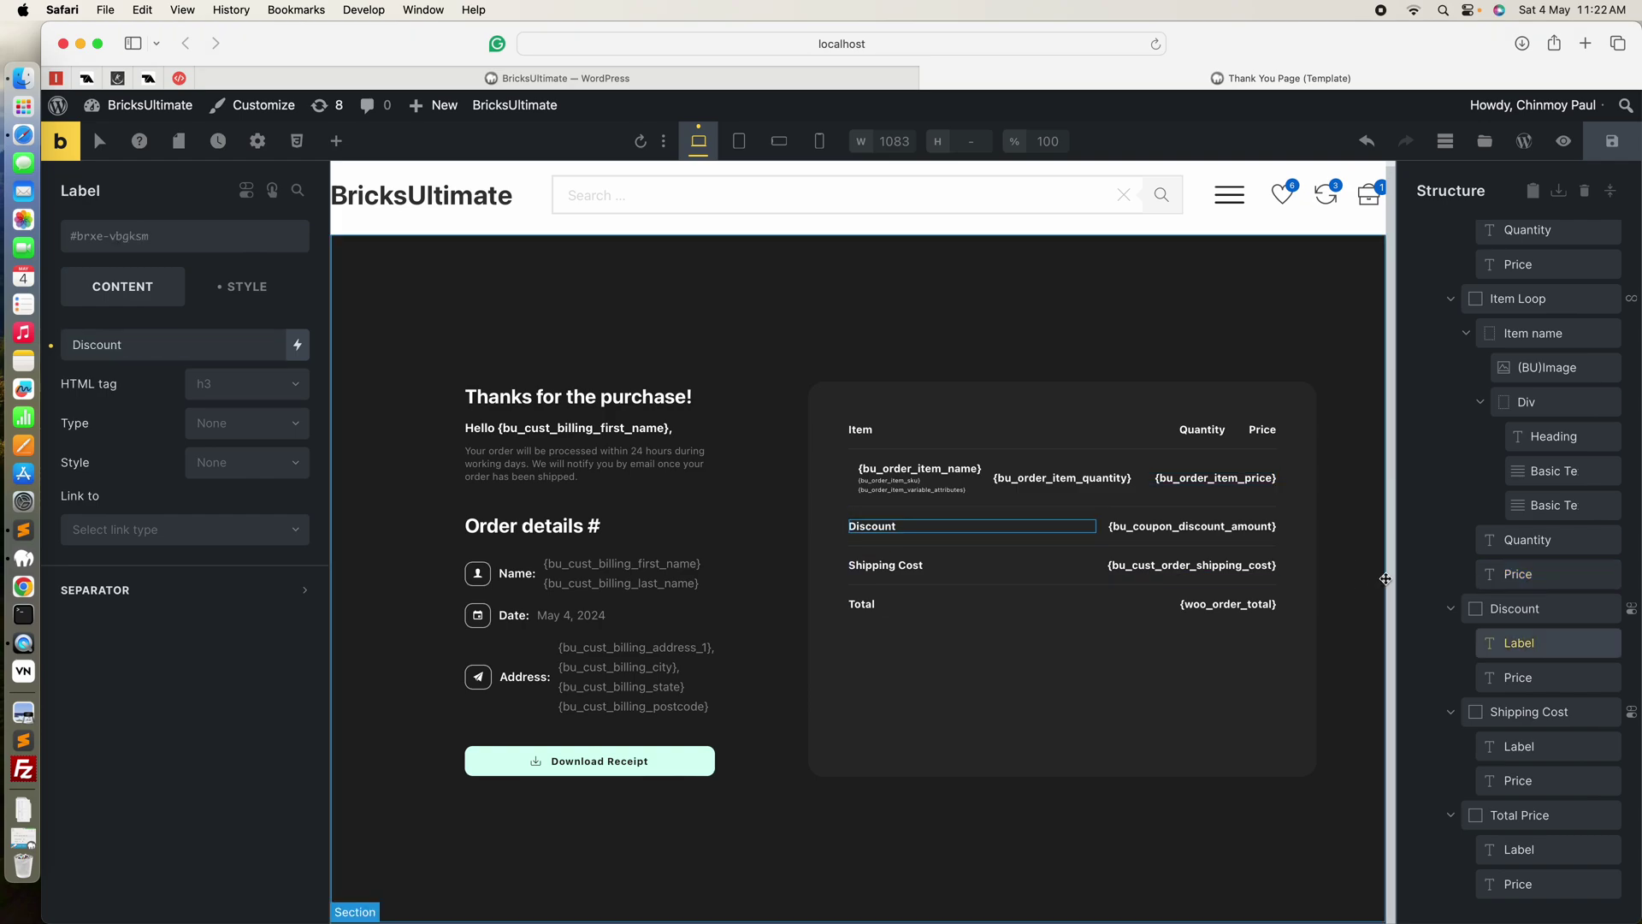
{"action": "left_click", "coordinate": [1527, 609]}
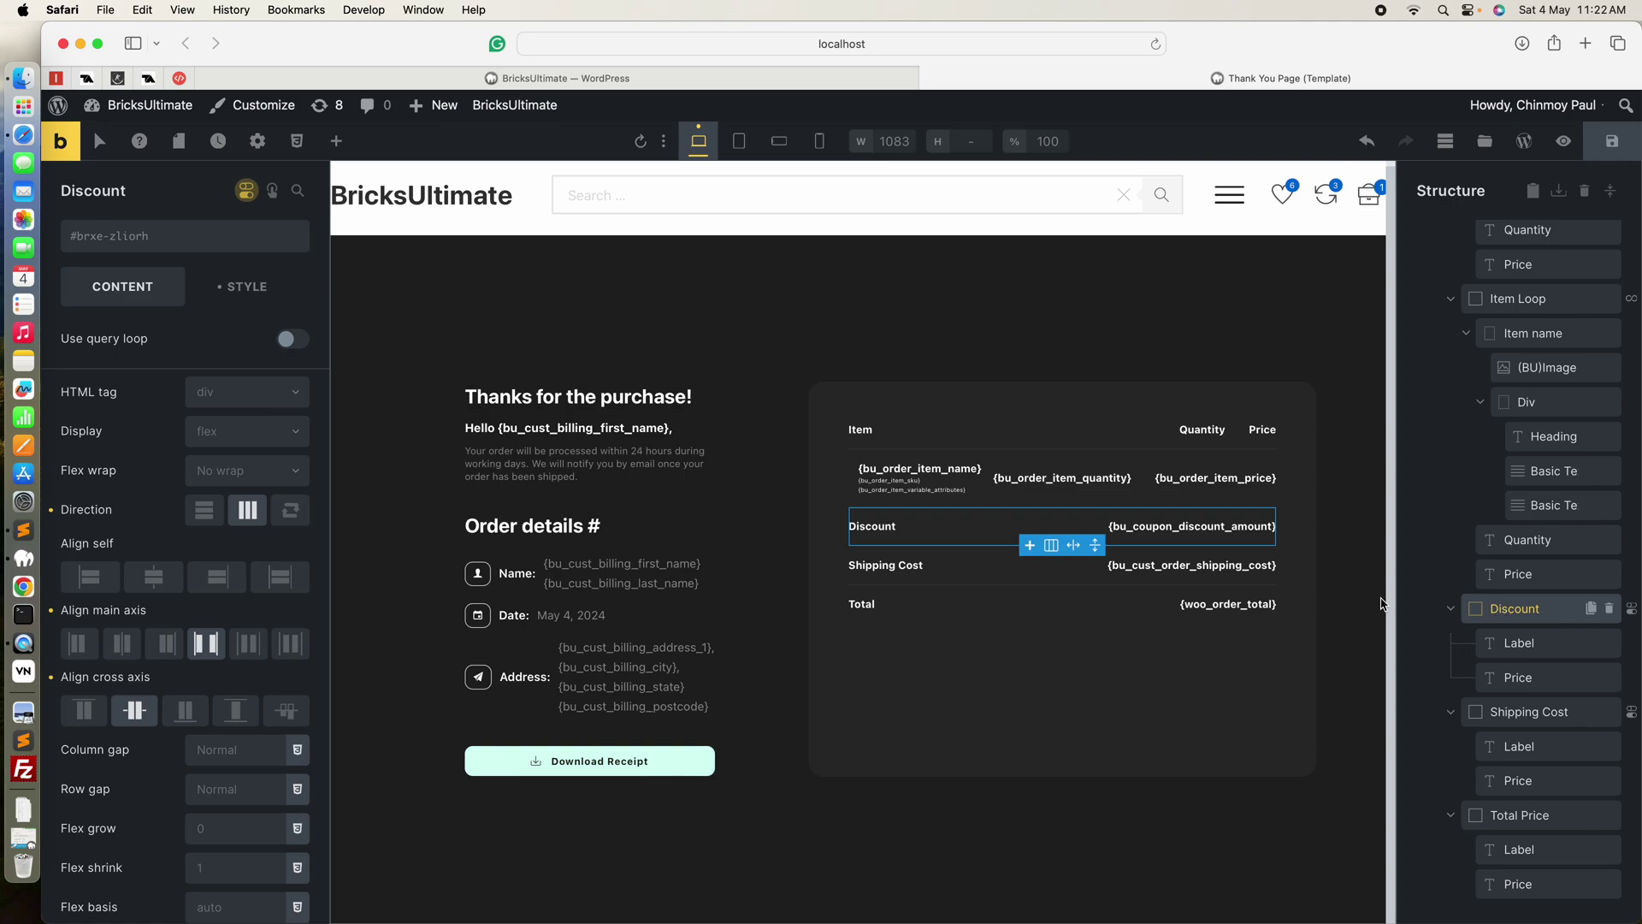
{"action": "left_click", "coordinate": [1519, 640]}
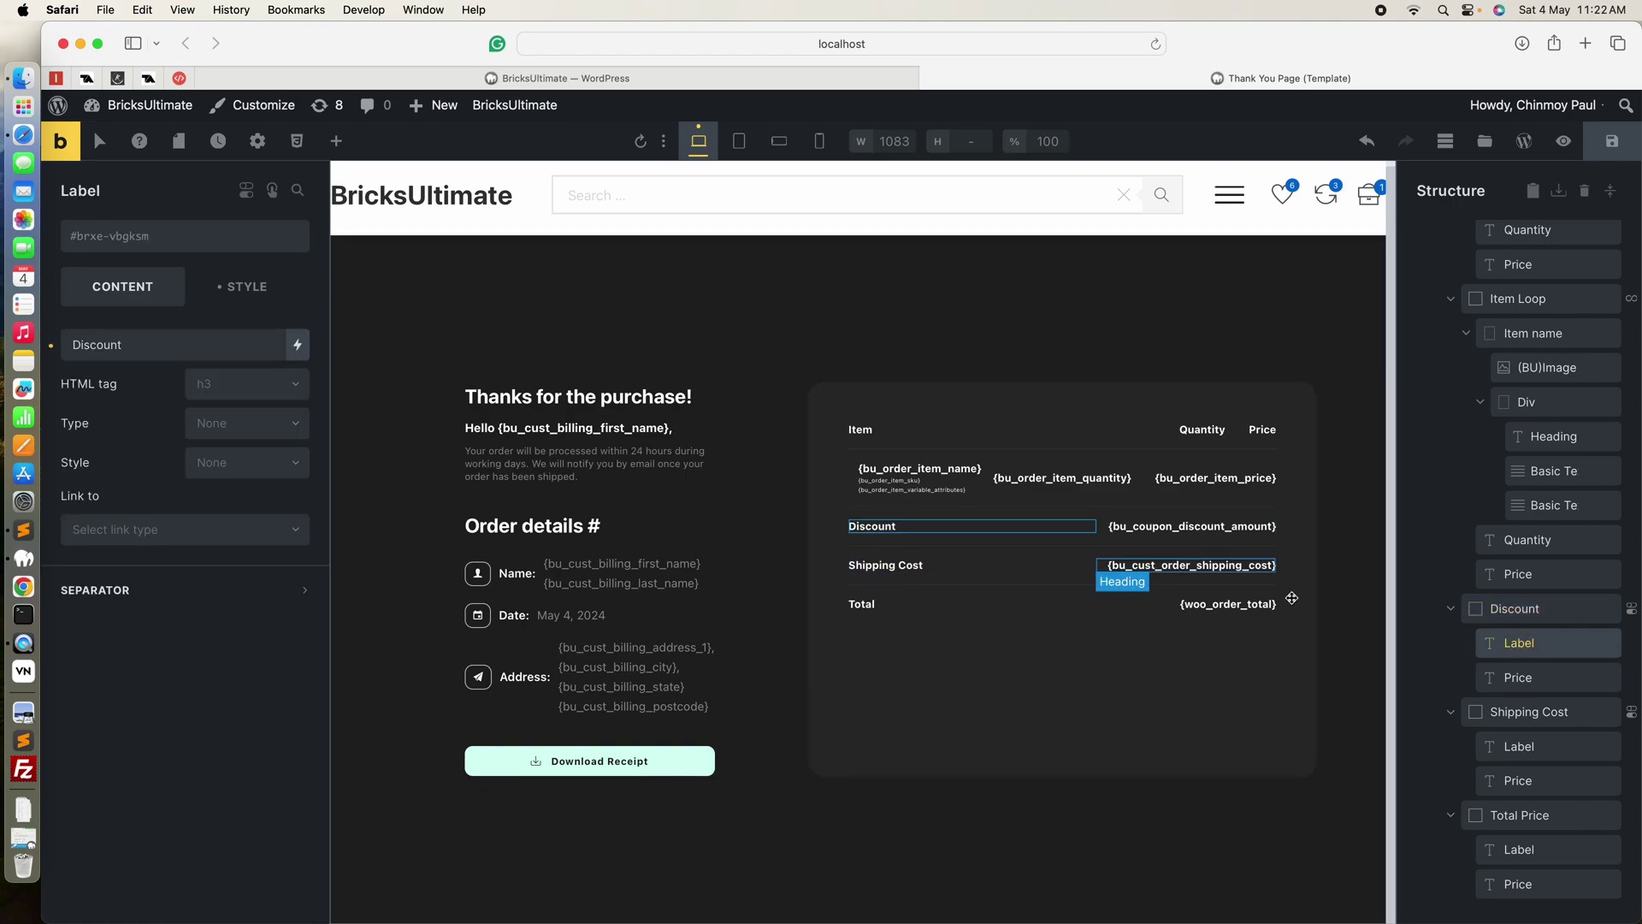
{"action": "left_click", "coordinate": [1505, 676]}
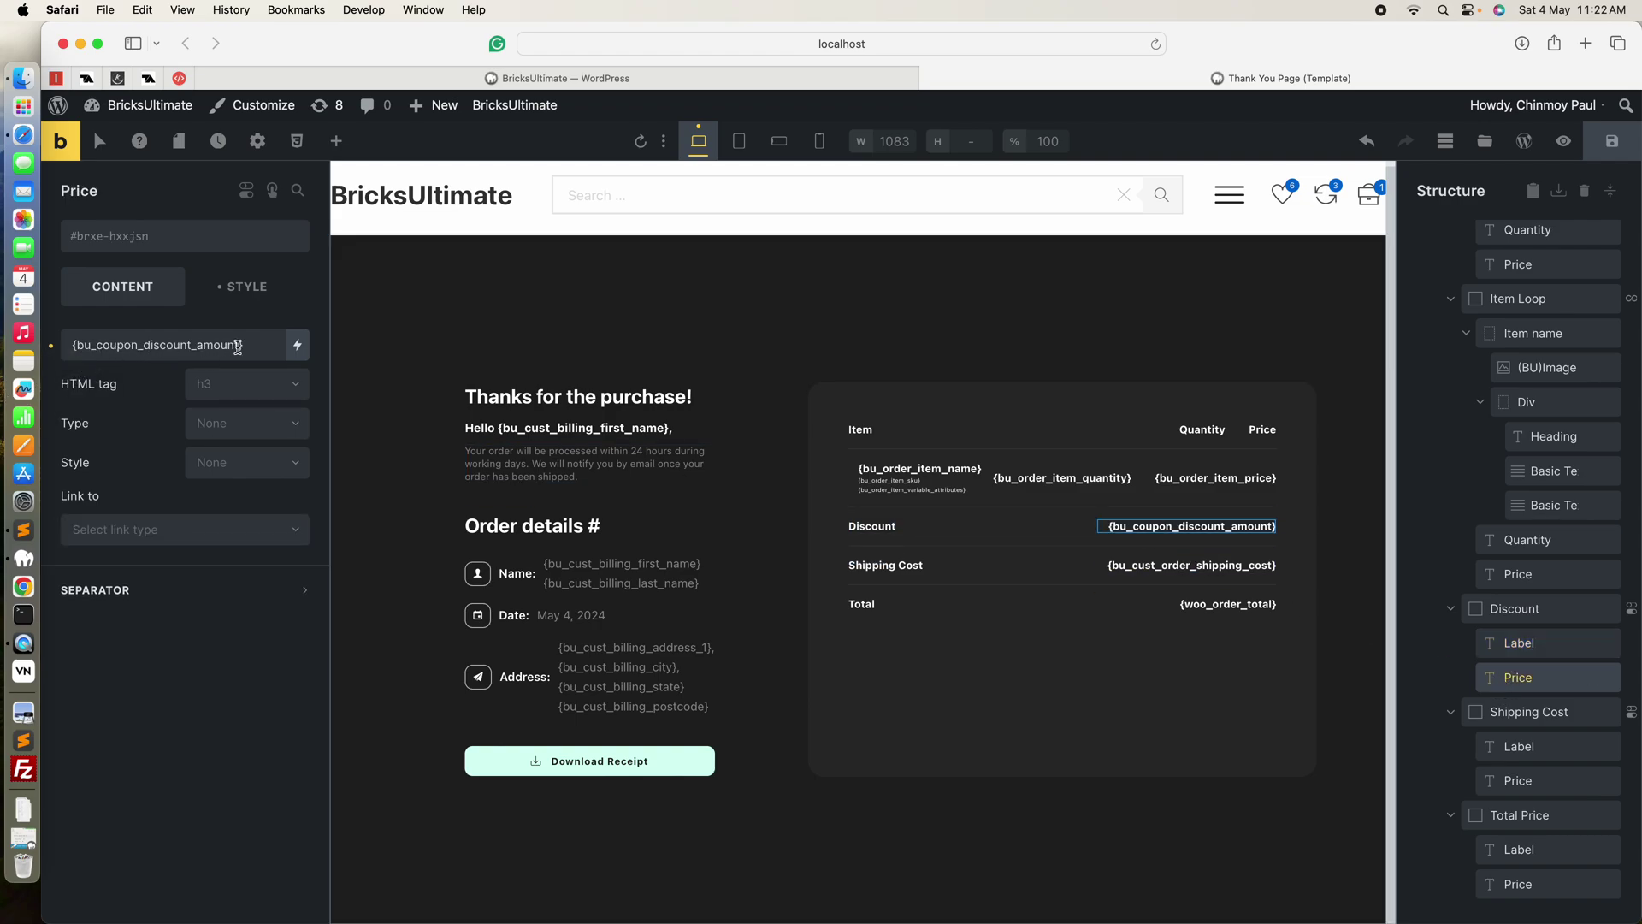
{"action": "left_click_drag", "start_coordinate": [244, 346], "coordinate": [76, 346]}
{"action": "left_click", "coordinate": [211, 347]}
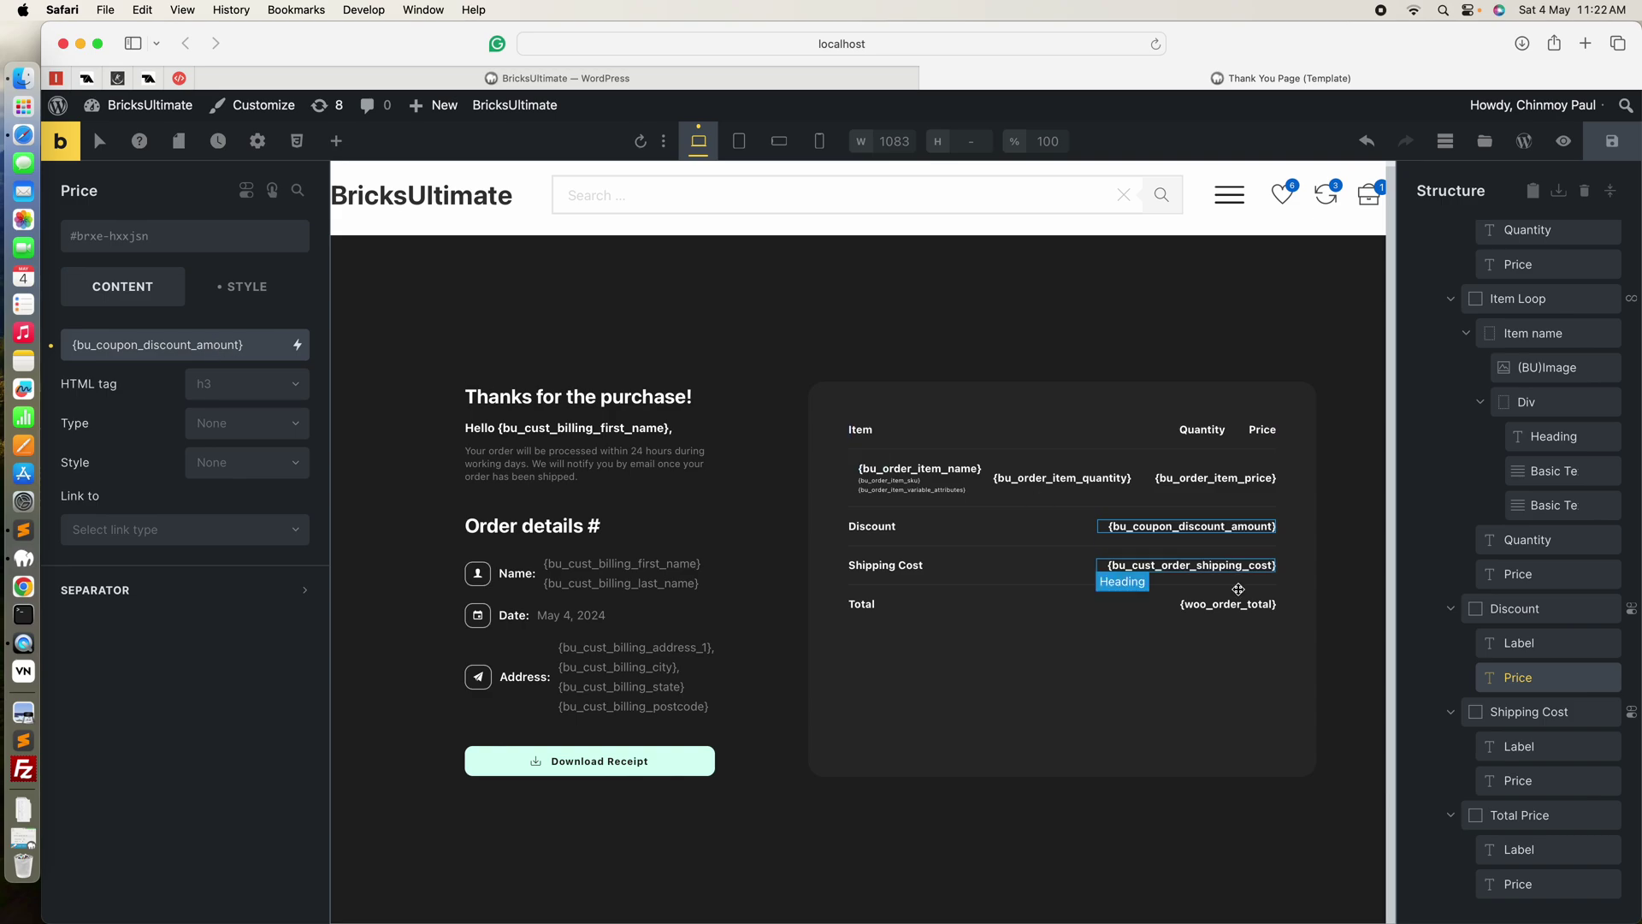
Examine the render conditions of the Discount and Shipping Cost blocks.
{"action": "left_click", "coordinate": [1531, 609]}
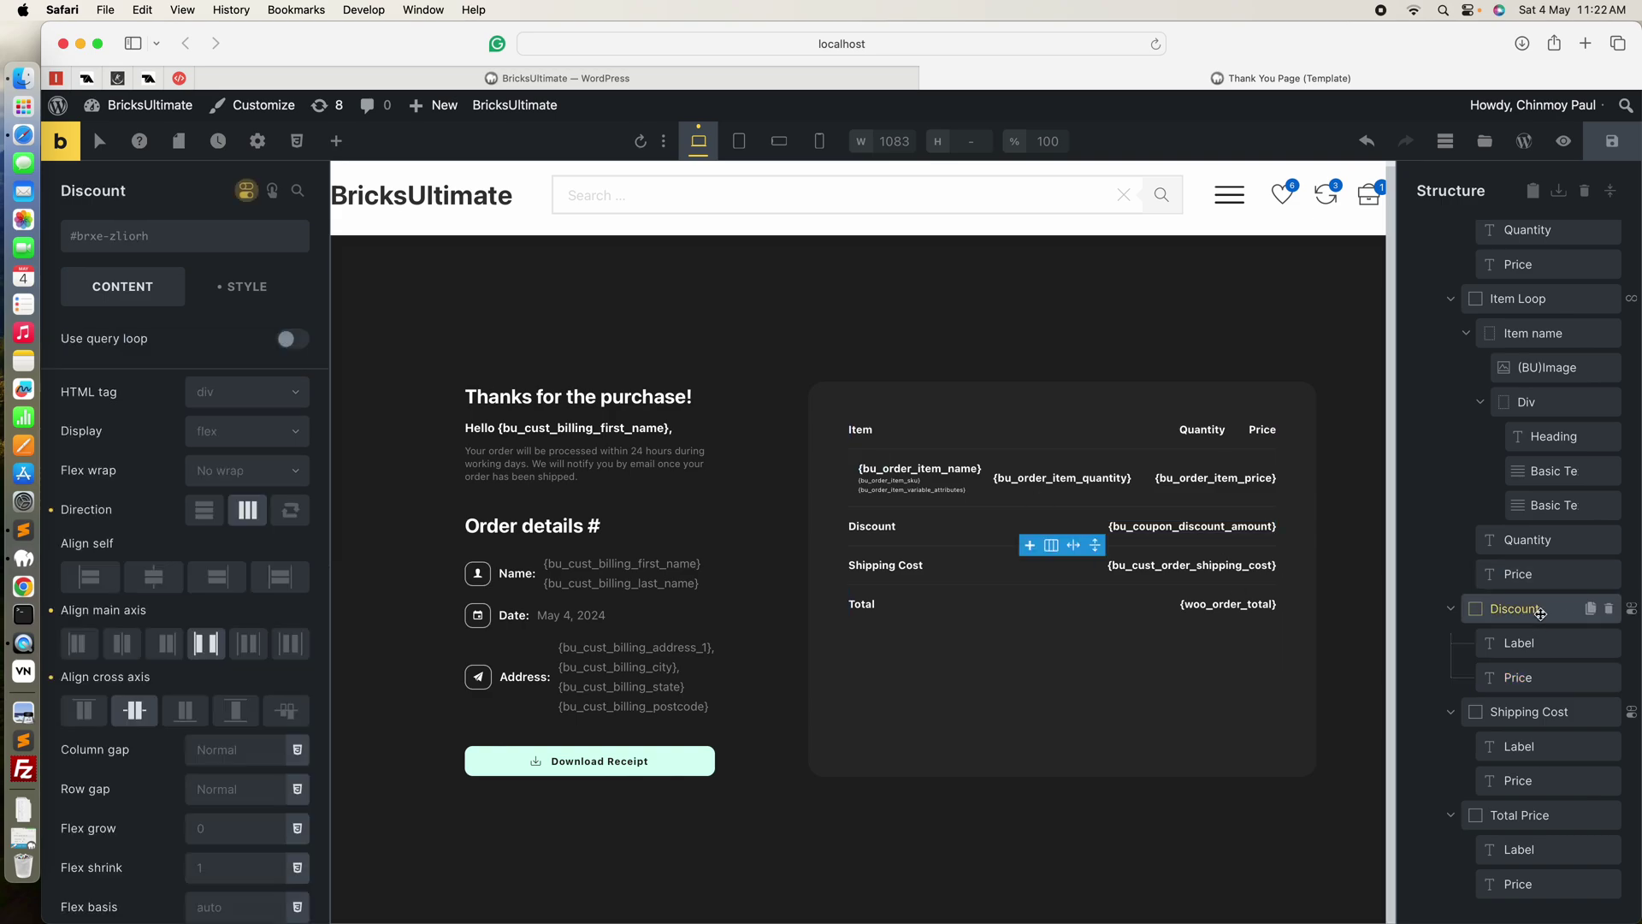
{"action": "left_click", "coordinate": [1632, 610]}
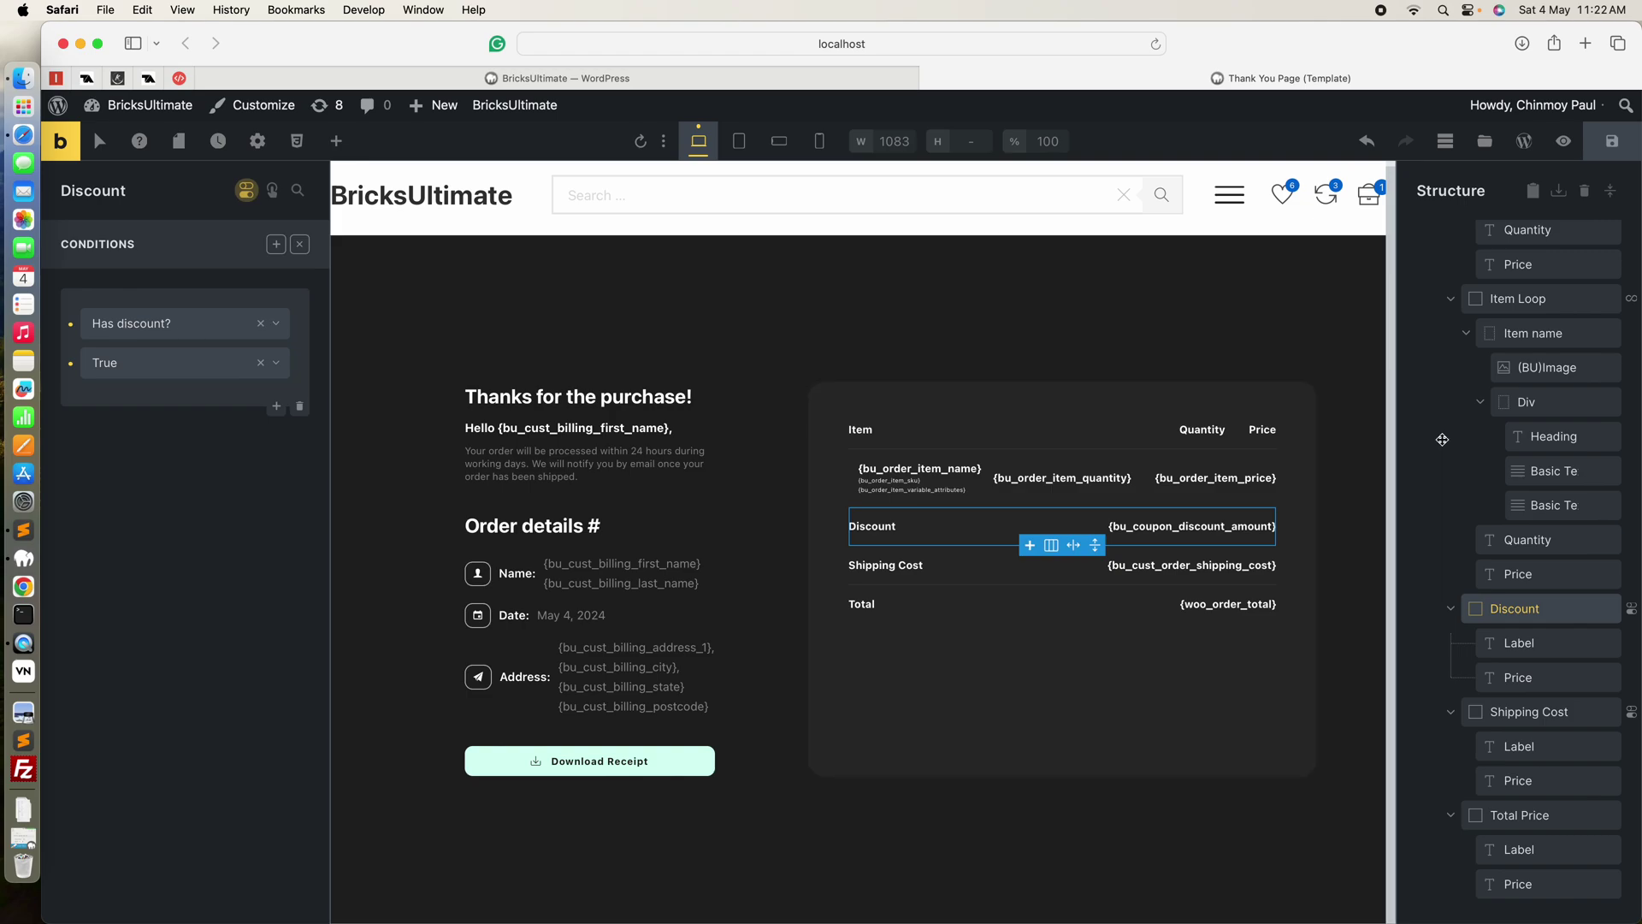
{"action": "left_click", "coordinate": [1512, 712]}
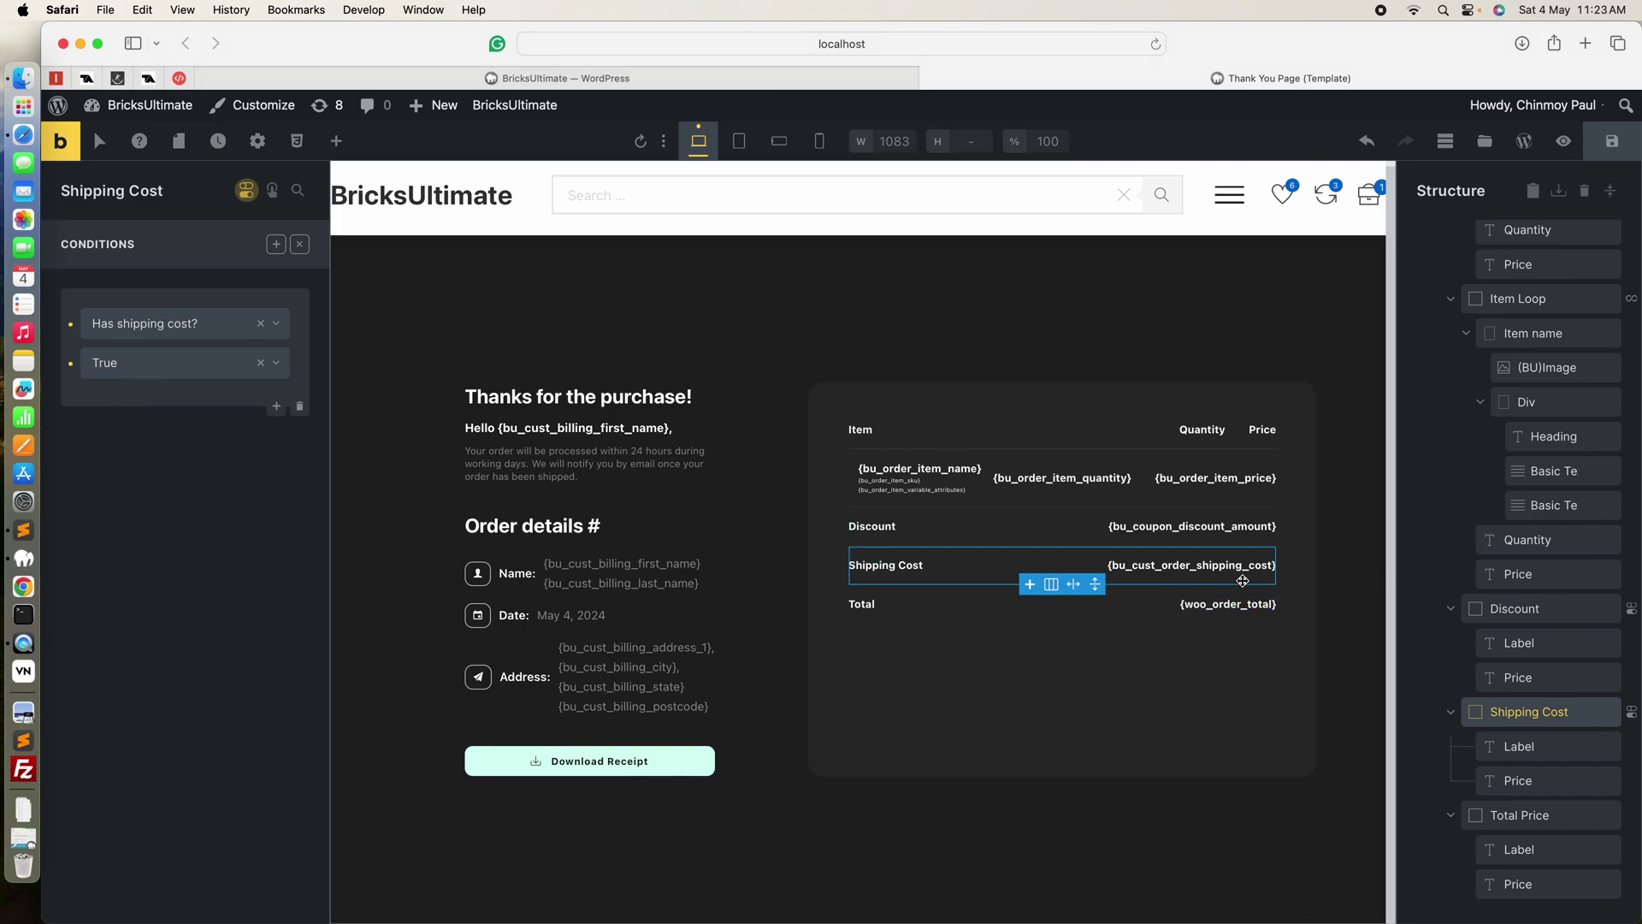
Close the conditions view and examine the Label text and Price dynamic tag inside the Shipping Cost block.
{"action": "left_click", "coordinate": [1509, 750]}
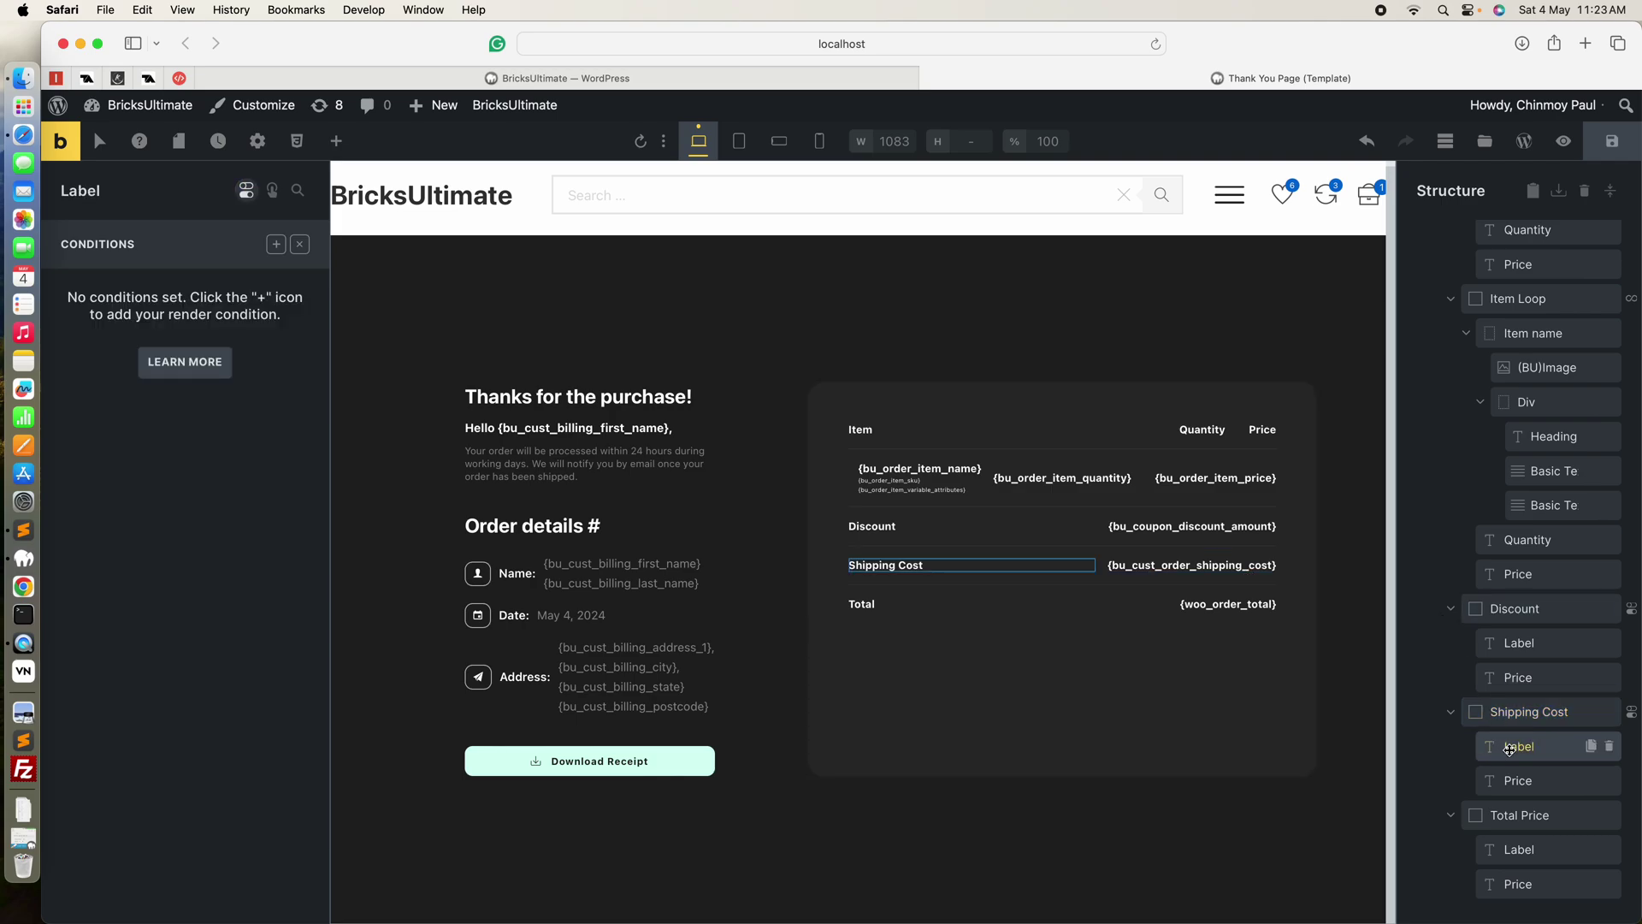
{"action": "left_click", "coordinate": [299, 245]}
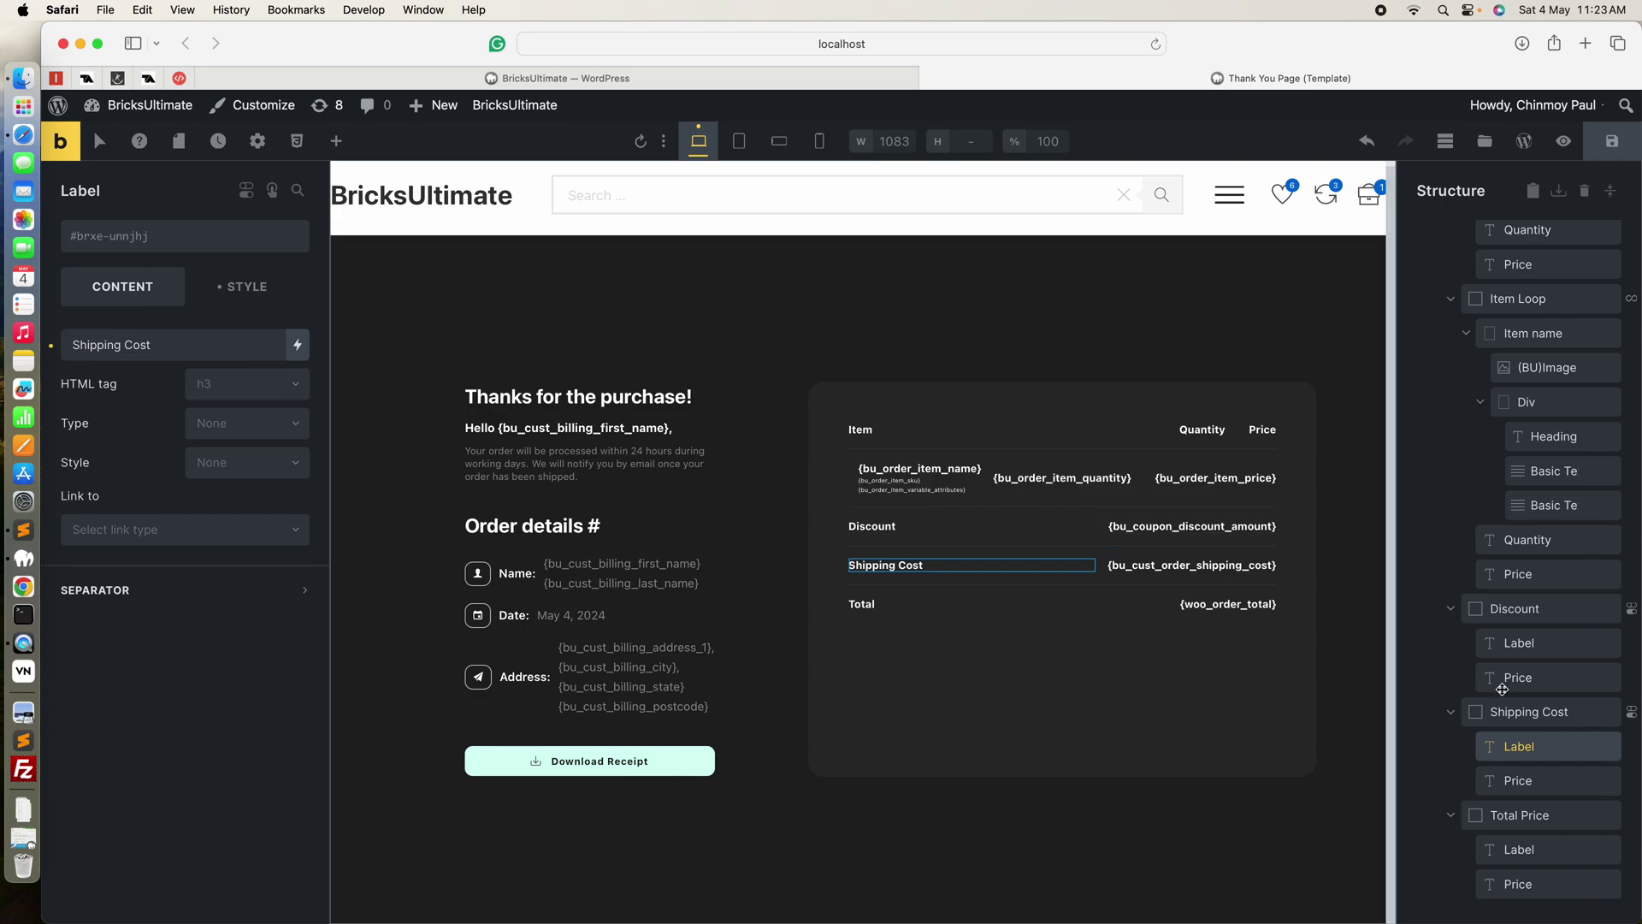
{"action": "left_click", "coordinate": [1507, 781]}
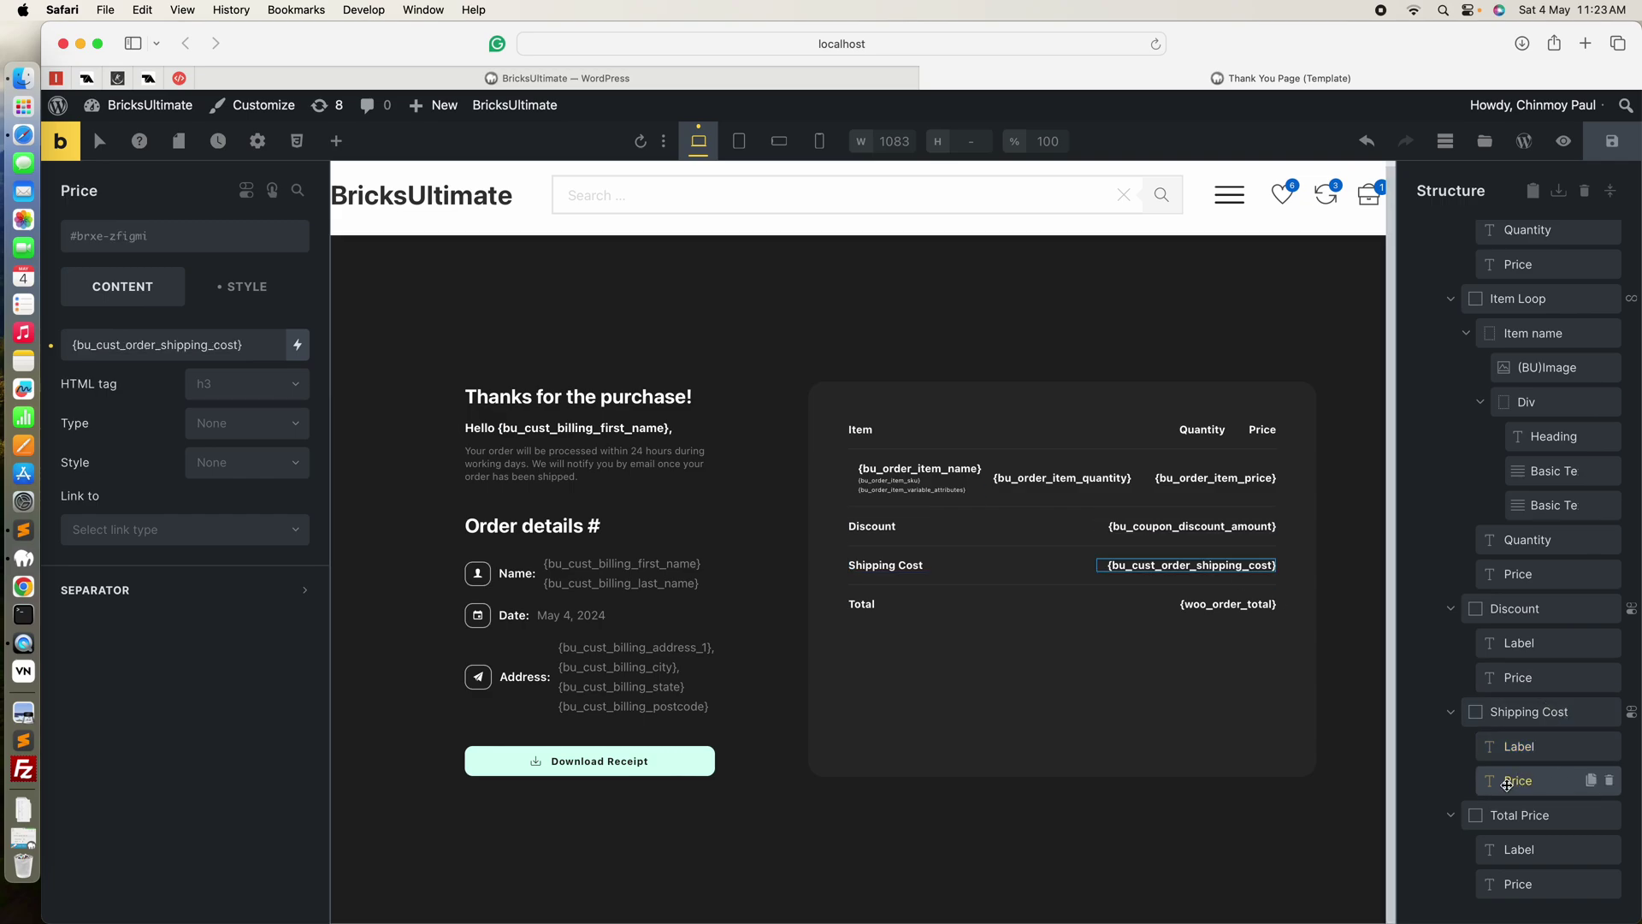
{"action": "left_click_drag", "start_coordinate": [244, 345], "coordinate": [58, 342]}
{"action": "left_click", "coordinate": [173, 343]}
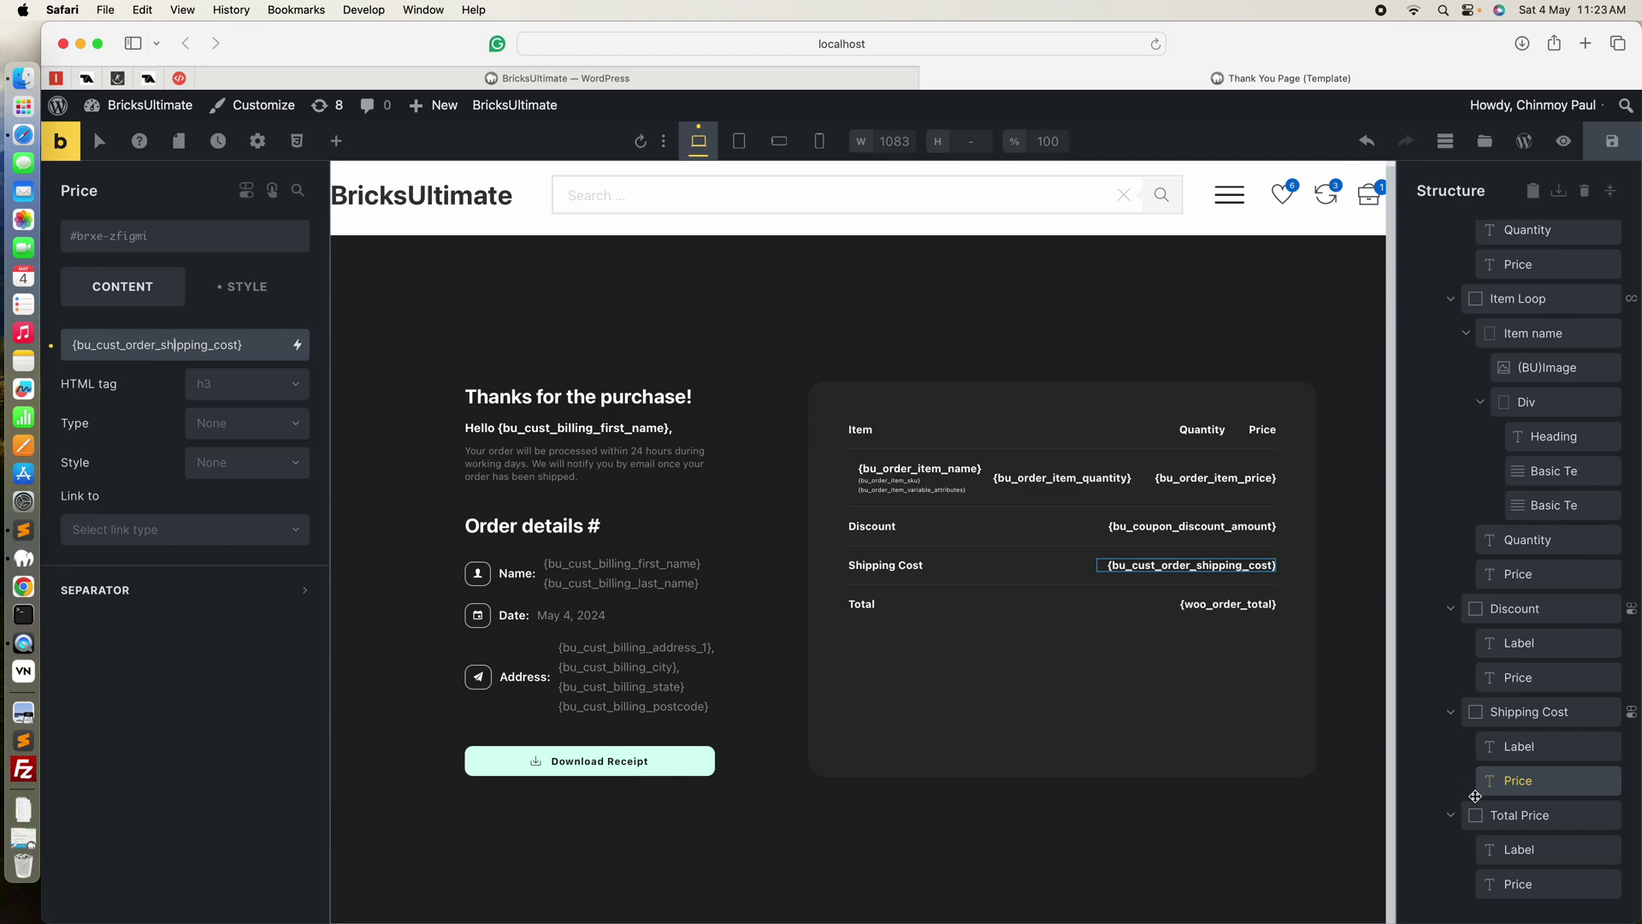
Examine the Total Price block with its Label text and the order total dynamic tag in its Price heading.
{"action": "left_click", "coordinate": [1492, 815]}
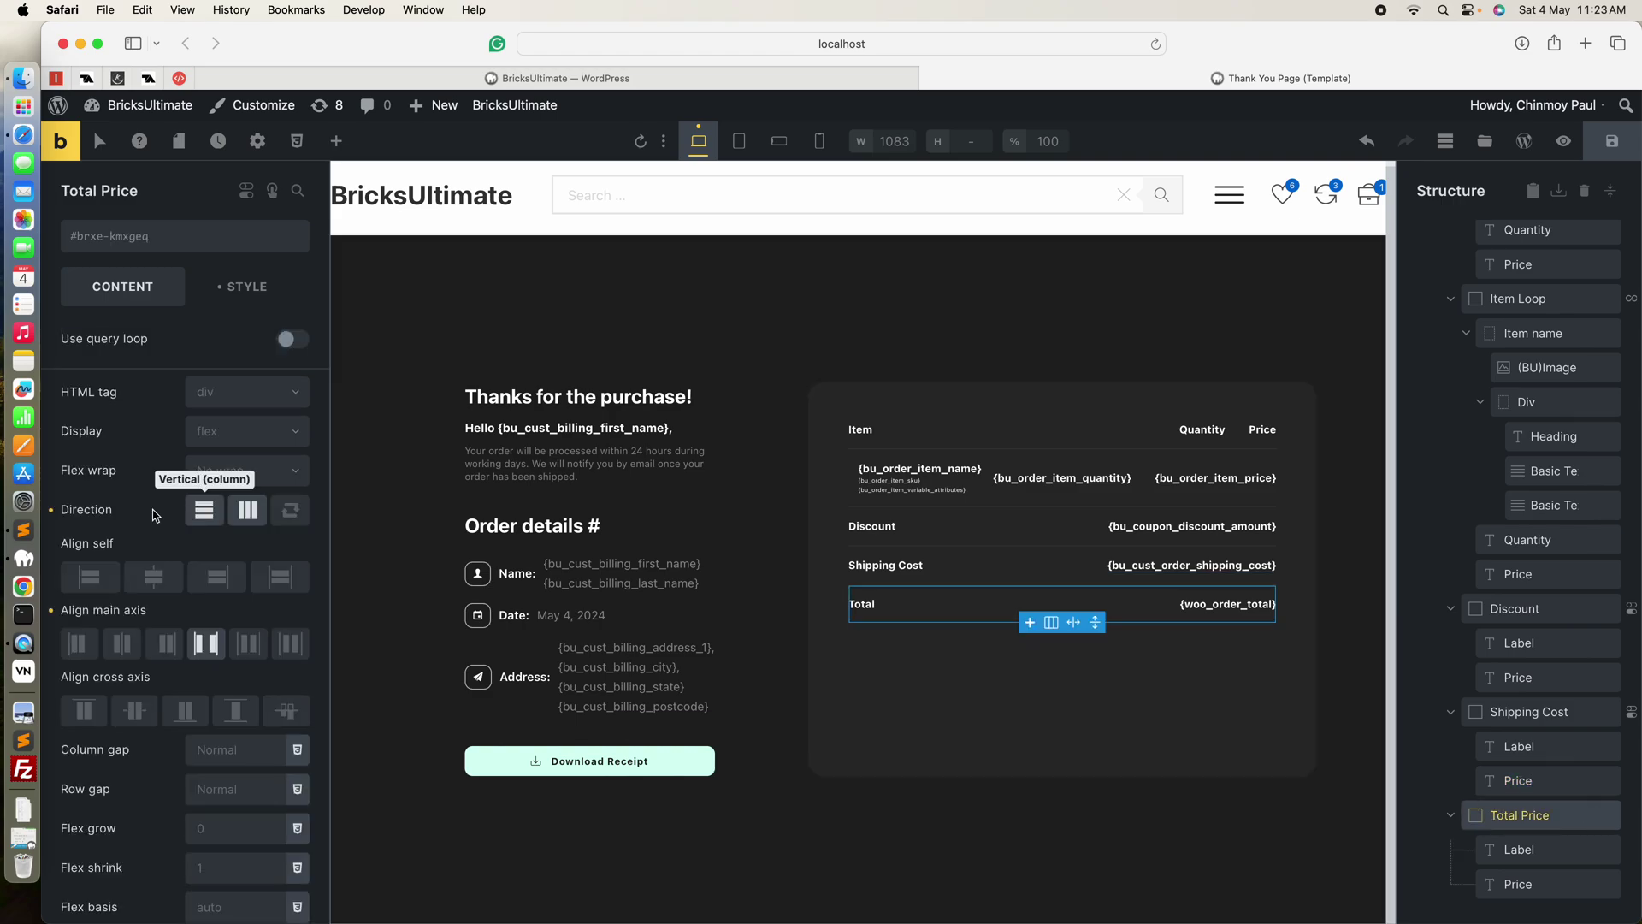
{"action": "left_click", "coordinate": [1510, 847]}
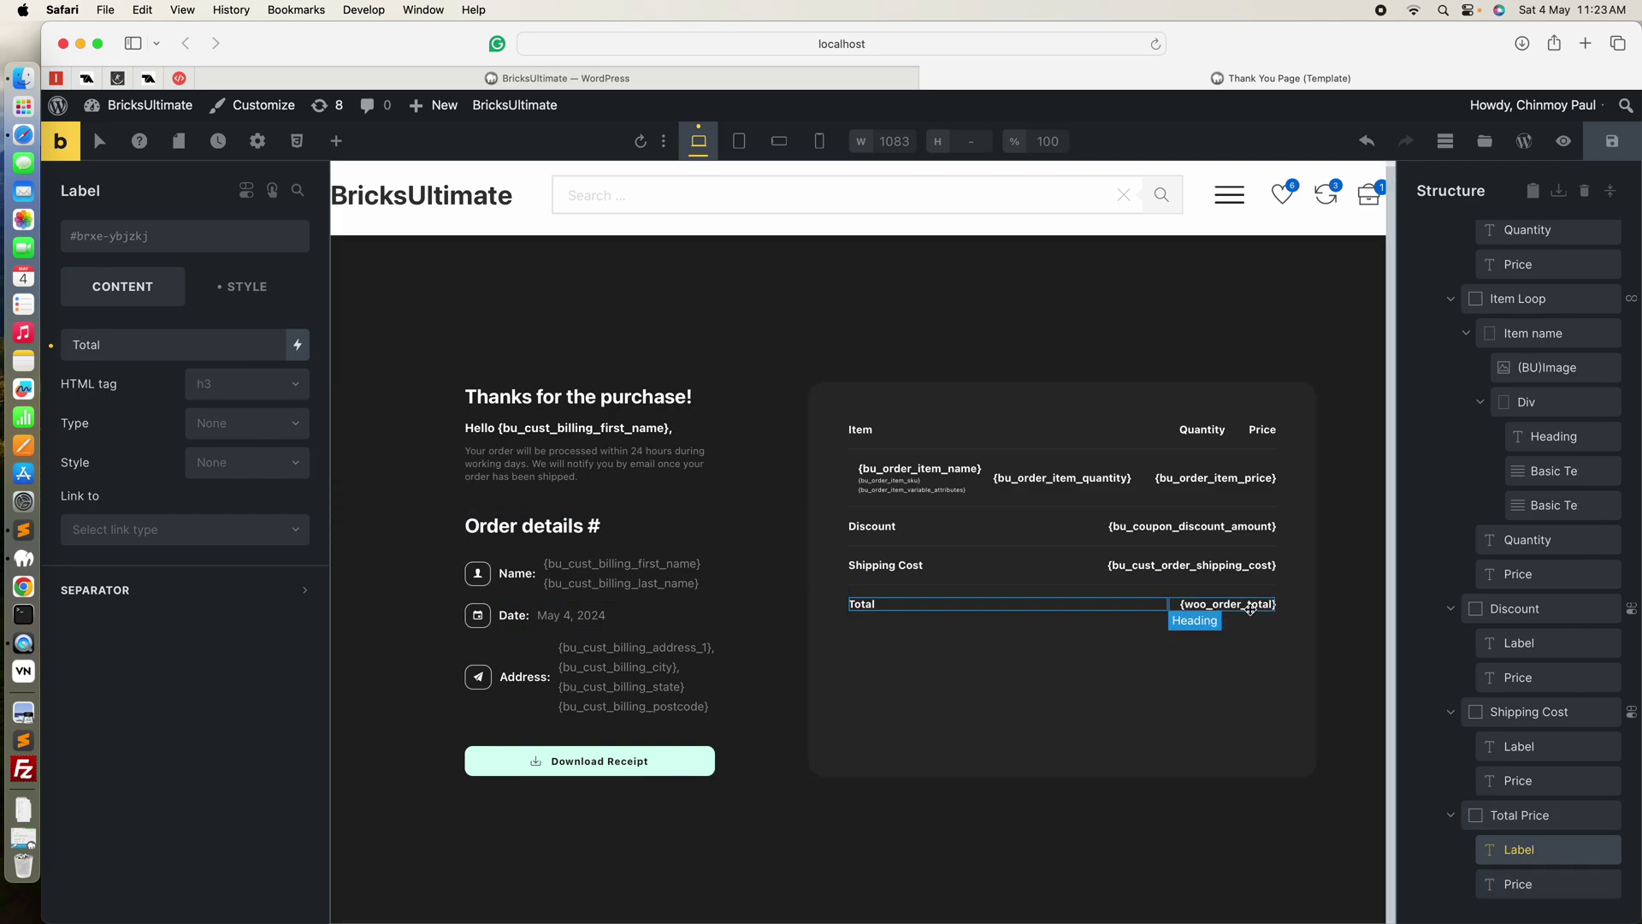
{"action": "left_click", "coordinate": [1520, 884]}
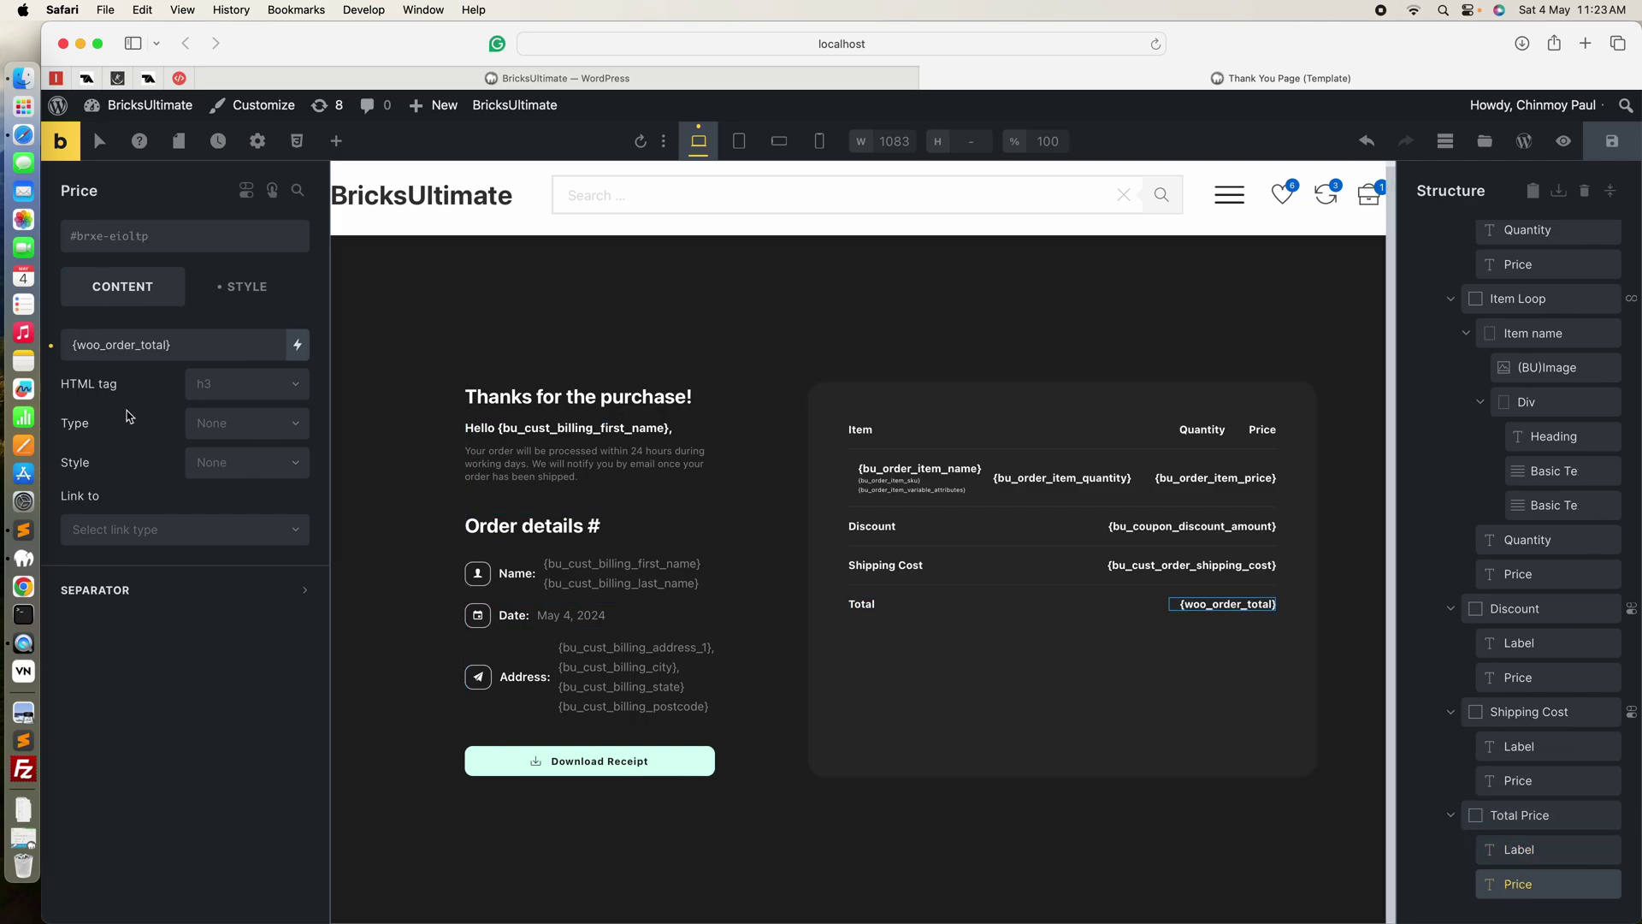
{"action": "left_click_drag", "start_coordinate": [176, 342], "coordinate": [39, 349]}
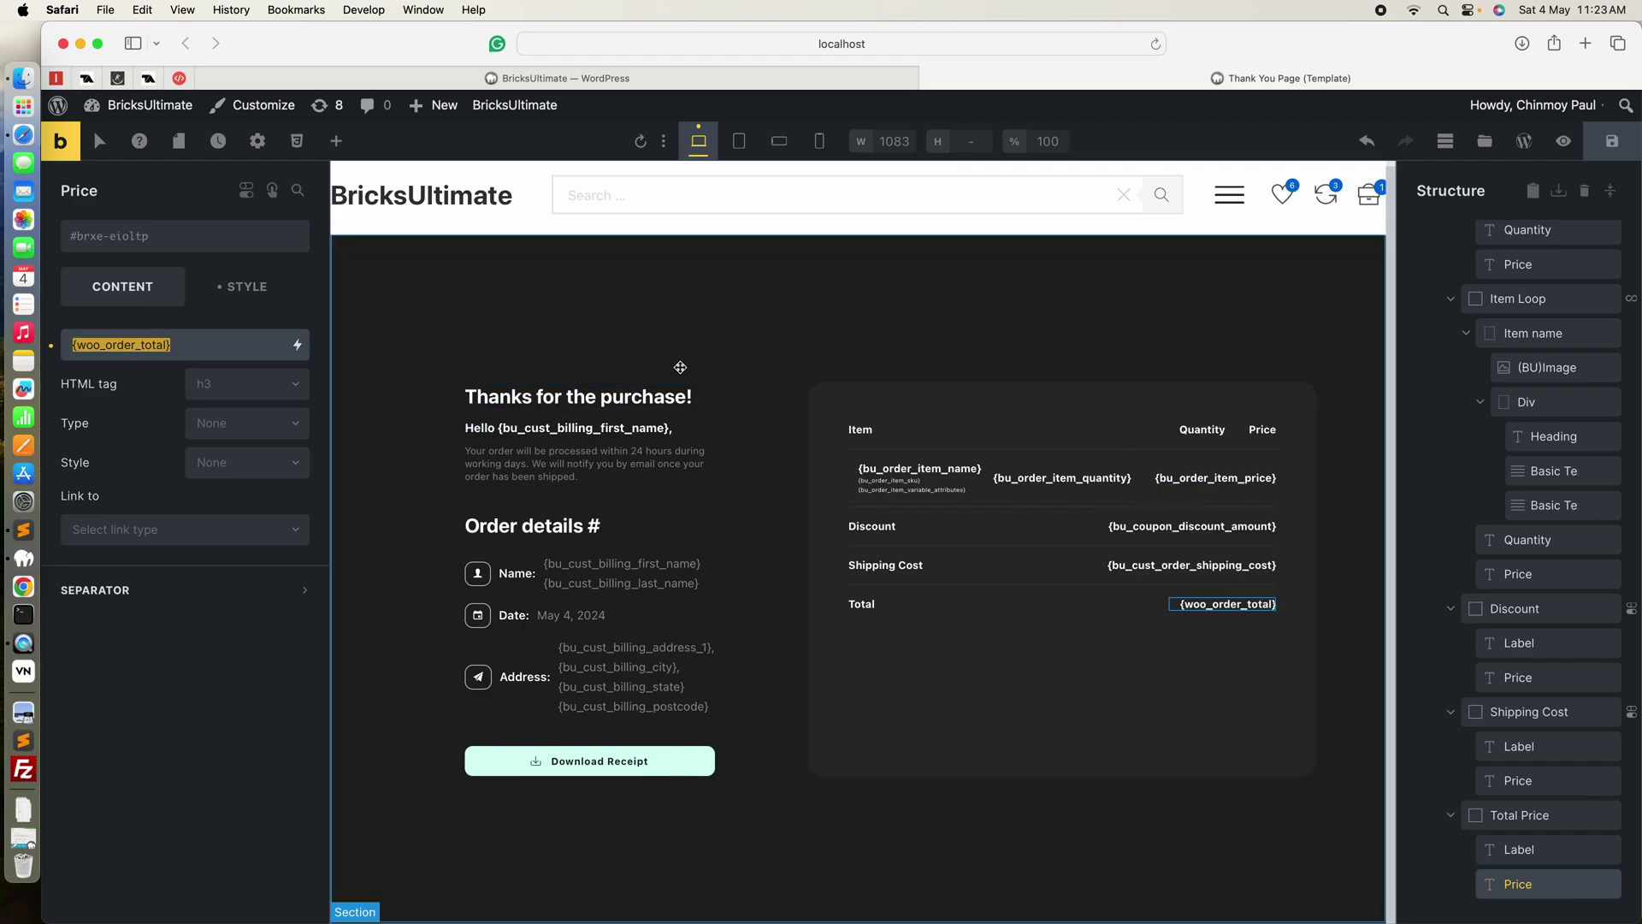
Go to the WooCommerce orders list in the WordPress admin and open the receipts of the May 3 and May 1, 2024 orders in new tabs.
{"action": "left_click", "coordinate": [629, 86]}
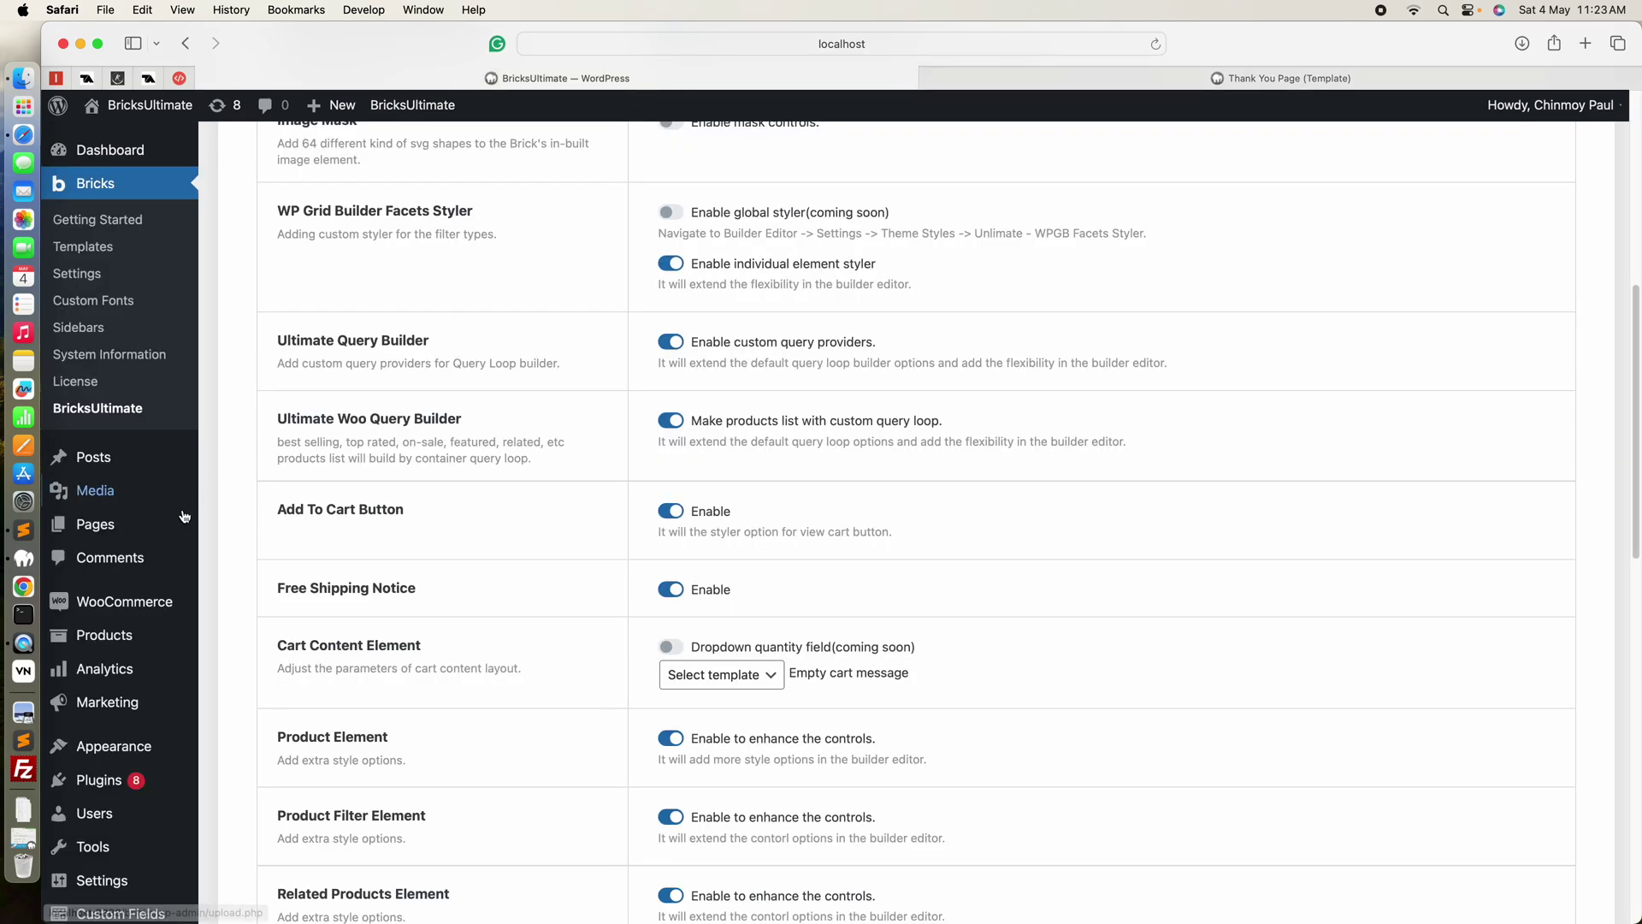
{"action": "mouse_move", "coordinate": [162, 603]}
{"action": "left_click", "coordinate": [238, 632]}
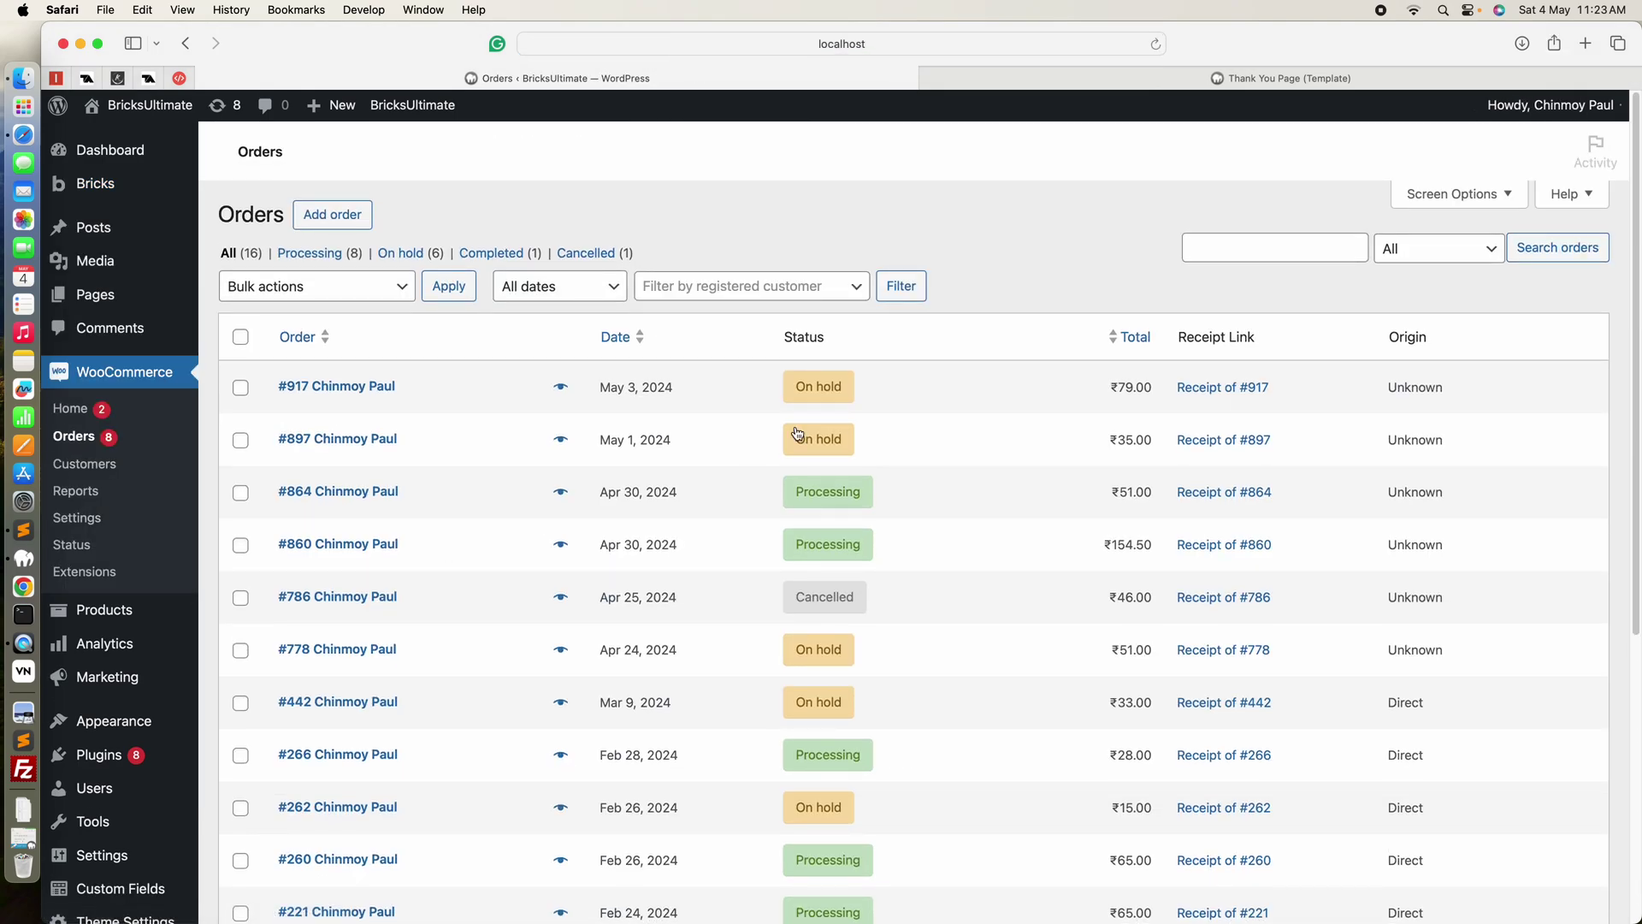
{"action": "left_click", "coordinate": [1255, 387], "text": "super"}
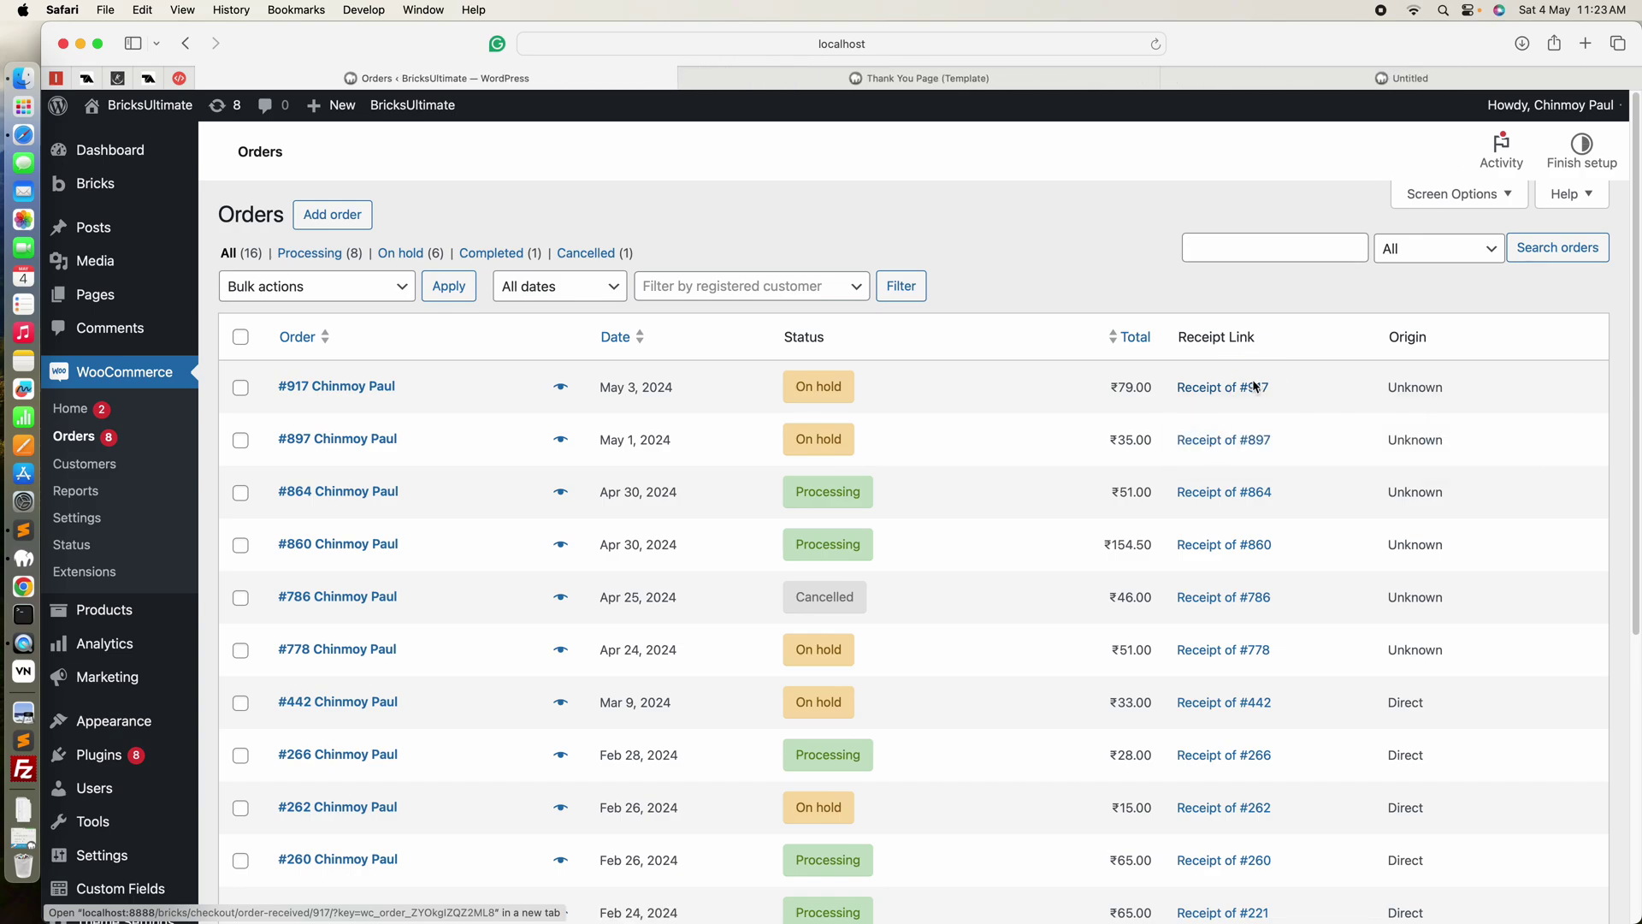
{"action": "left_click", "coordinate": [1248, 440], "text": "super"}
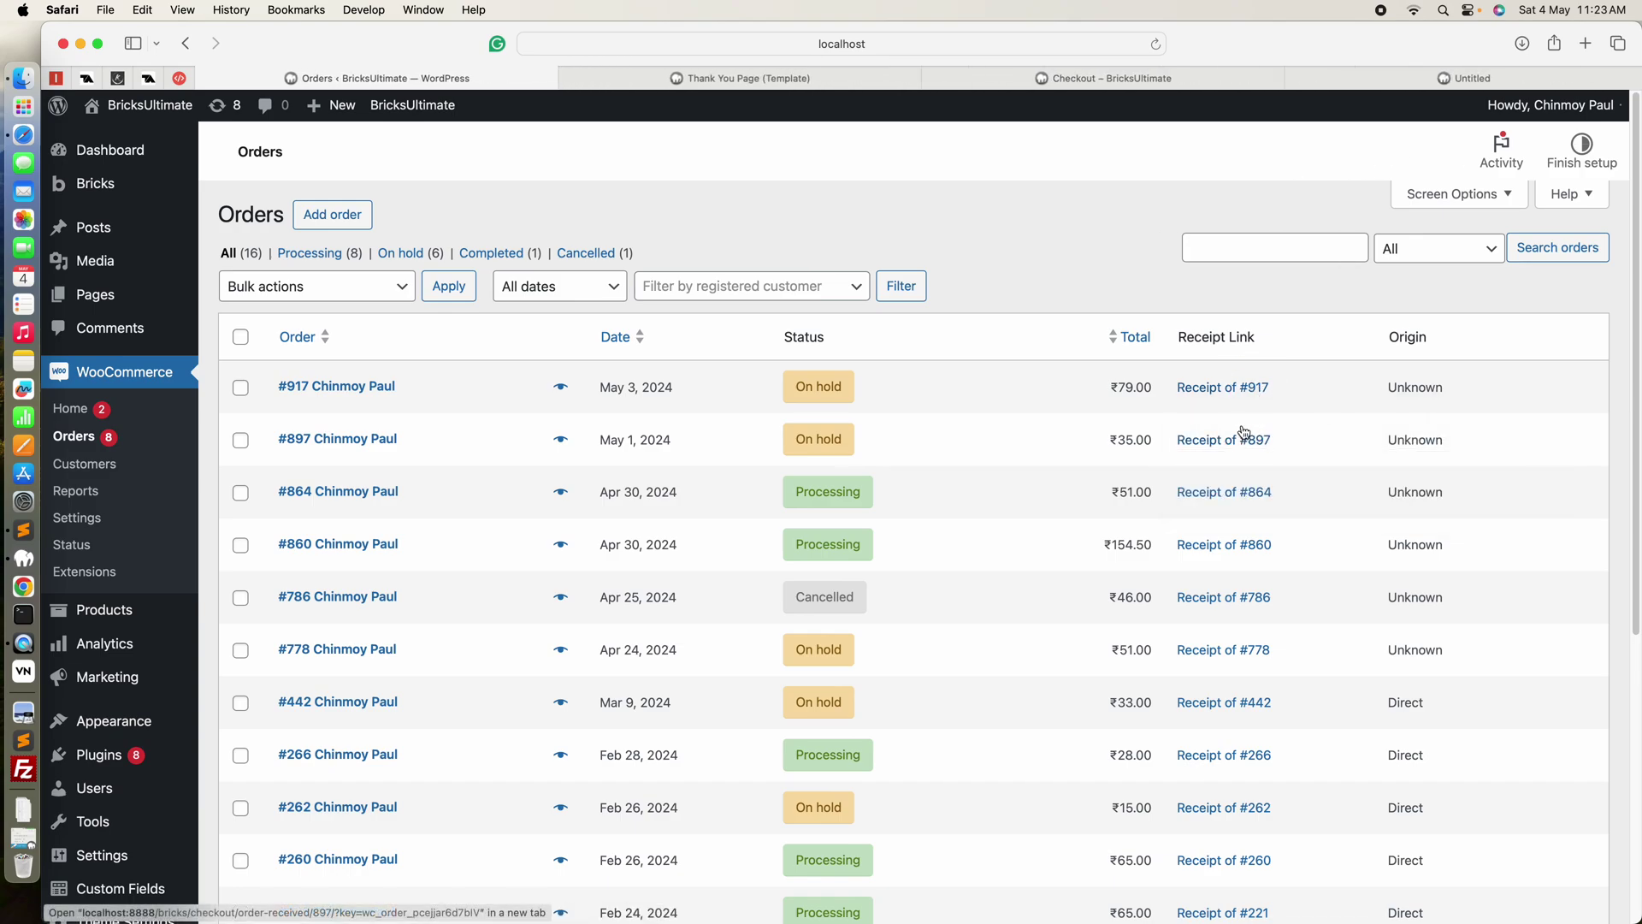
Review the May 3 order's Thank You page, checking the item names, SKUs and Shipping Cost row in the order summary.
{"action": "left_click", "coordinate": [1125, 81]}
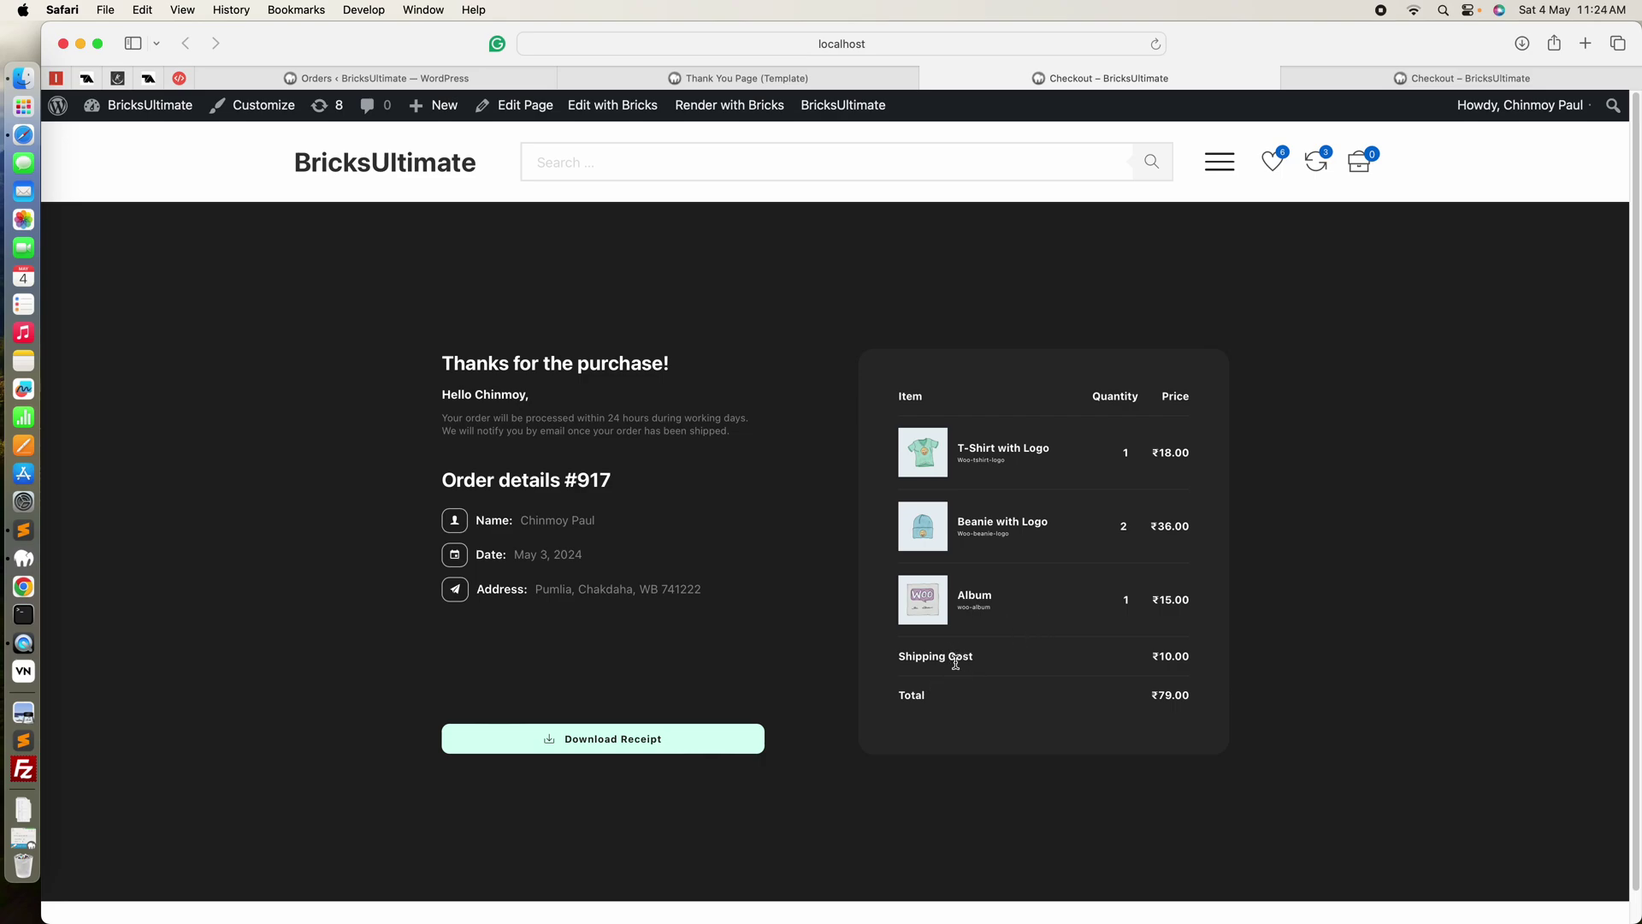
{"action": "left_click_drag", "start_coordinate": [1003, 611], "coordinate": [953, 609]}
{"action": "left_click", "coordinate": [968, 470]}
{"action": "left_click", "coordinate": [994, 481]}
{"action": "left_click", "coordinate": [929, 471]}
{"action": "left_click", "coordinate": [1602, 526]}
{"action": "left_click", "coordinate": [1603, 526]}
{"action": "left_click", "coordinate": [1603, 113]}
Review the May 1 order's Thank You page, checking the V-Neck T-Shirt's name, SKU and variation attributes.
{"action": "left_click", "coordinate": [1437, 79]}
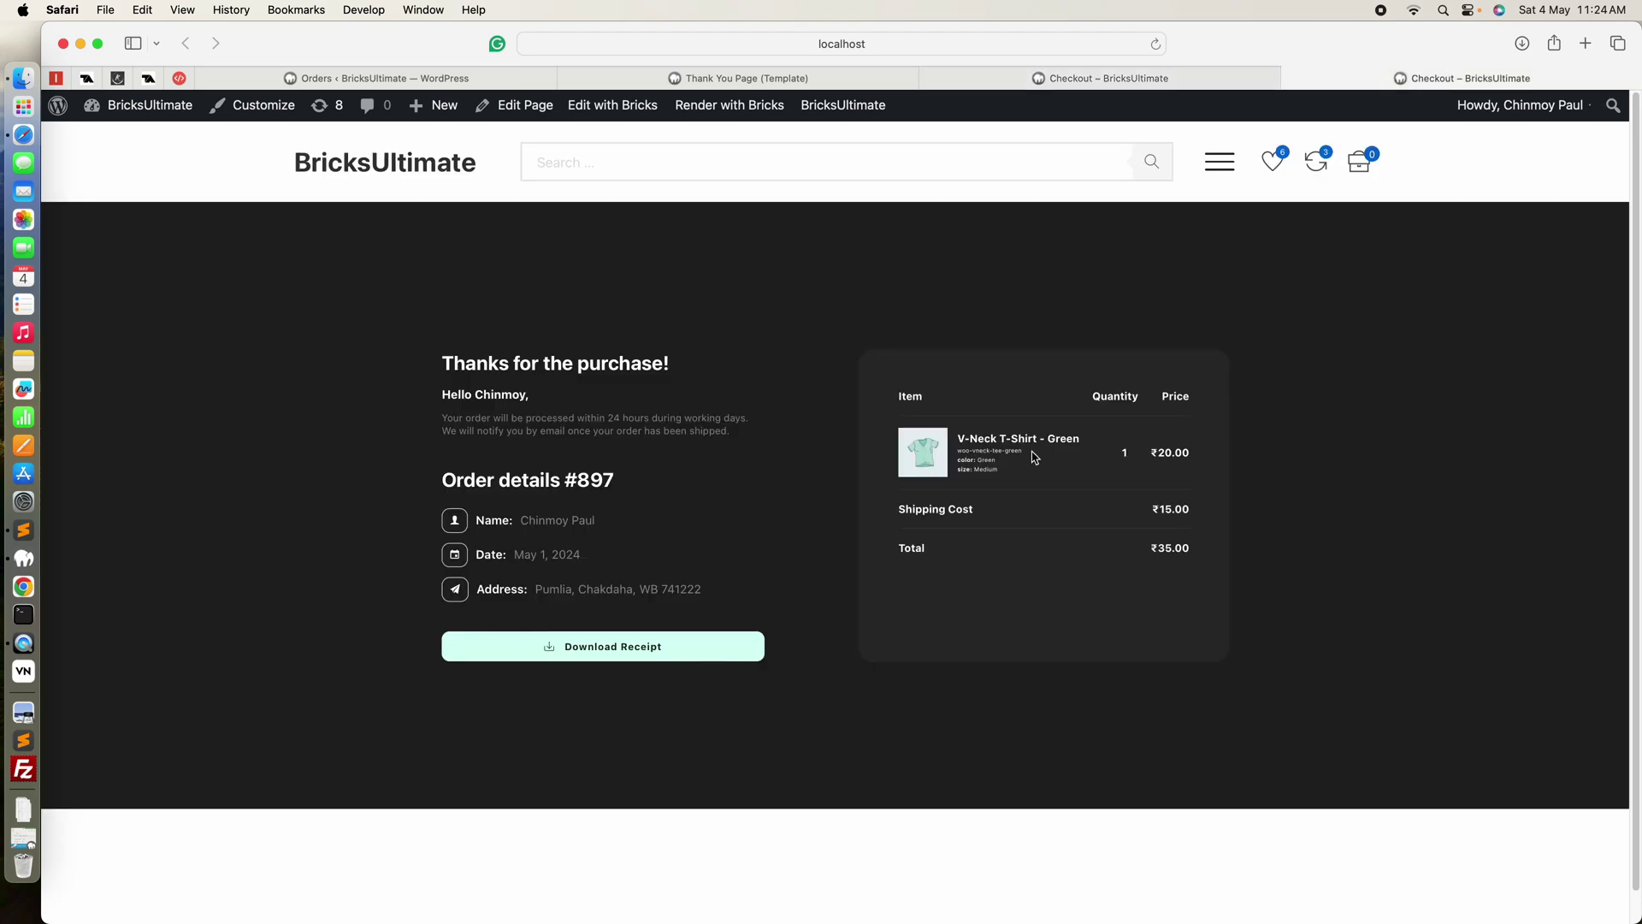
{"action": "left_click_drag", "start_coordinate": [958, 438], "coordinate": [1066, 438]}
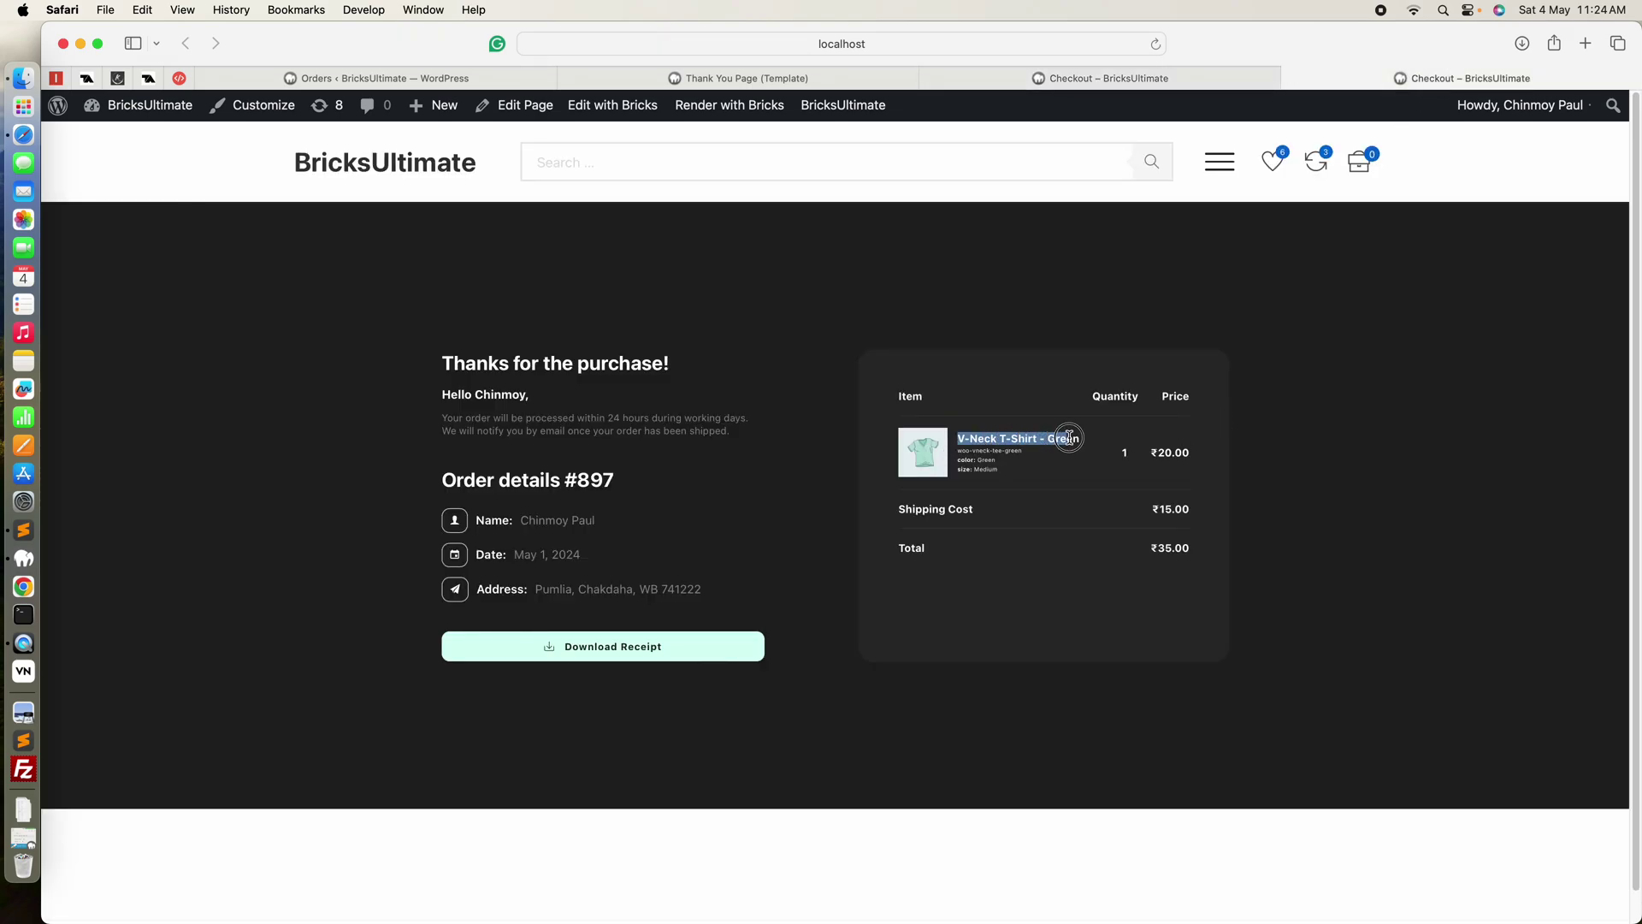
{"action": "left_click", "coordinate": [1067, 438]}
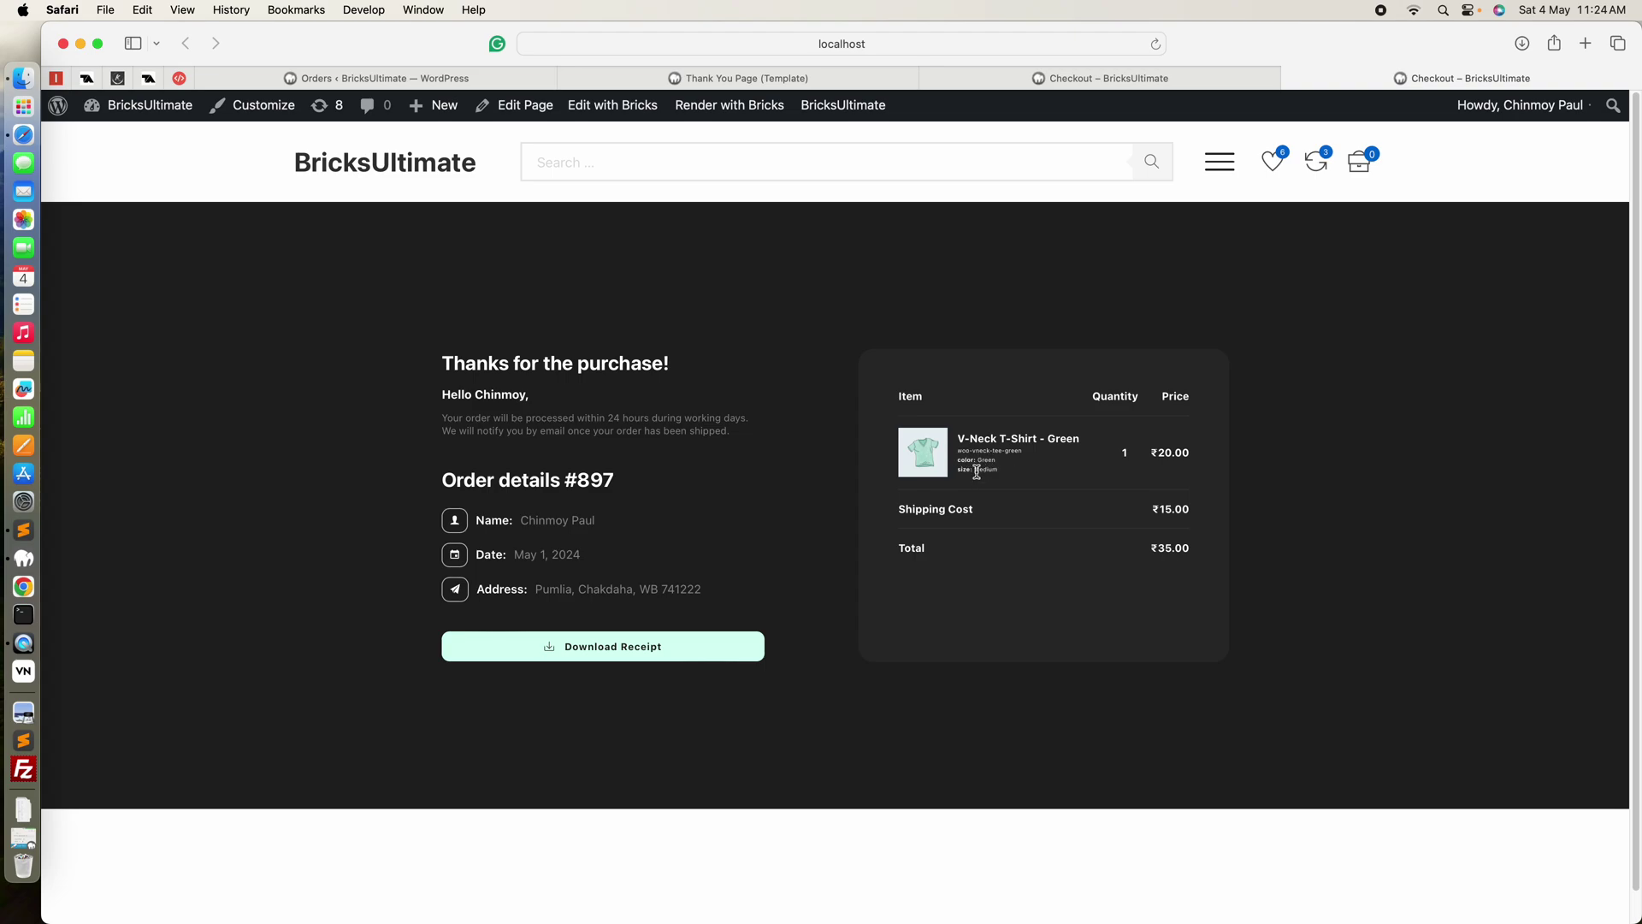
{"action": "left_click_drag", "start_coordinate": [955, 432], "coordinate": [1095, 472]}
{"action": "left_click", "coordinate": [1009, 531]}
Open the receipt of the ₹154.50 order from the orders list in a new tab and review its items, Discount, Shipping Cost and Total rows.
{"action": "left_click", "coordinate": [462, 81]}
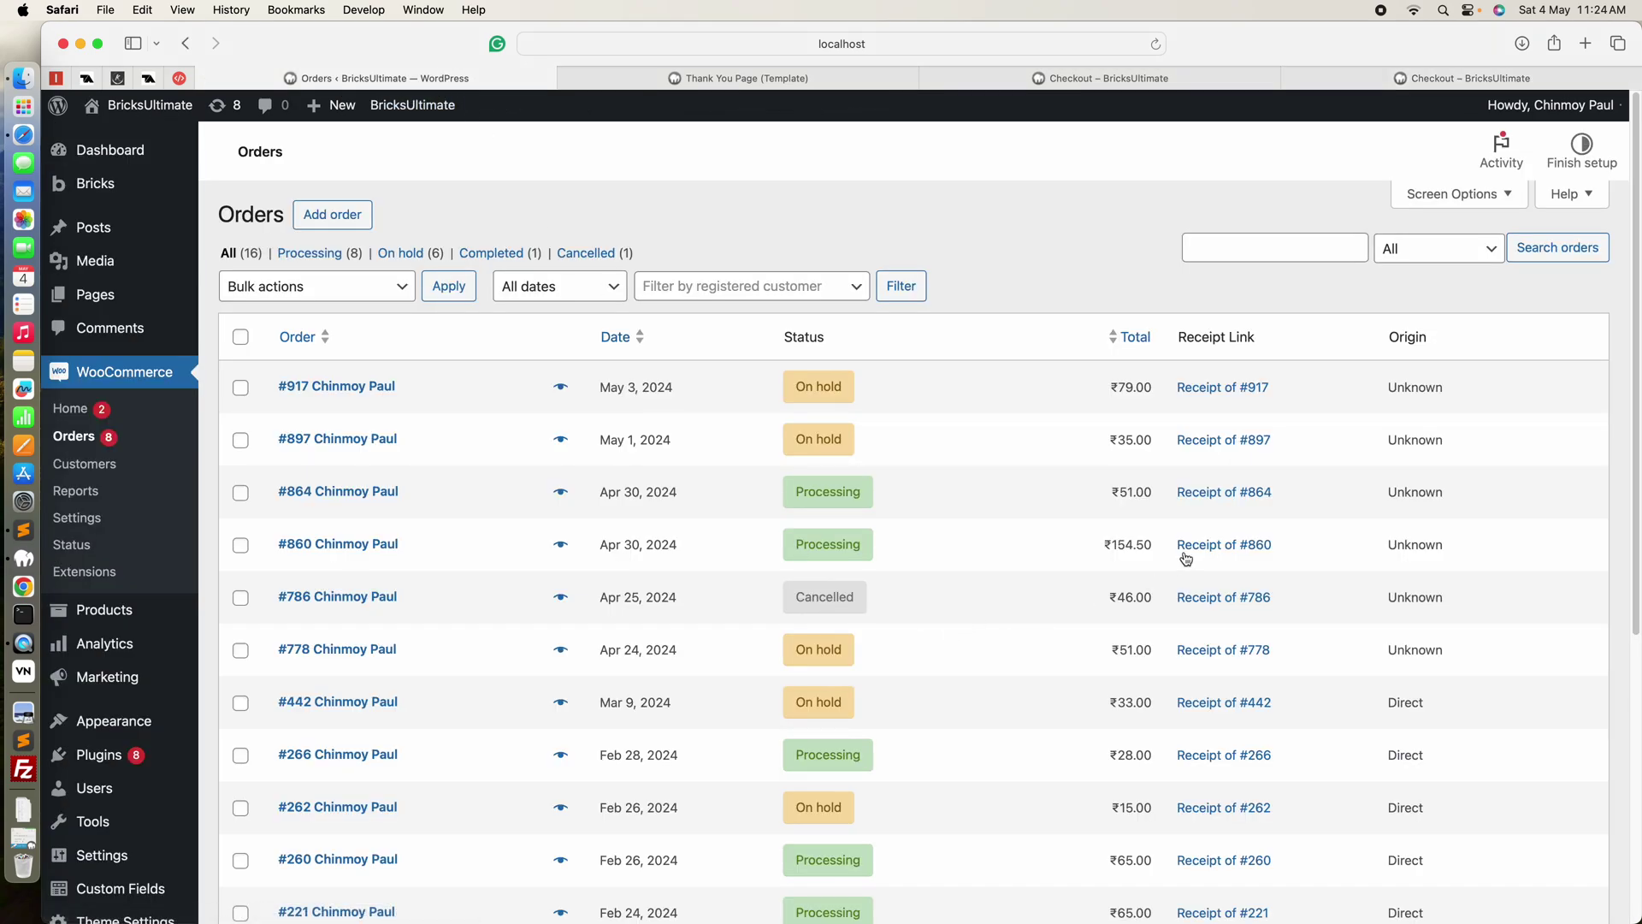
{"action": "left_click", "coordinate": [1211, 548], "text": "super"}
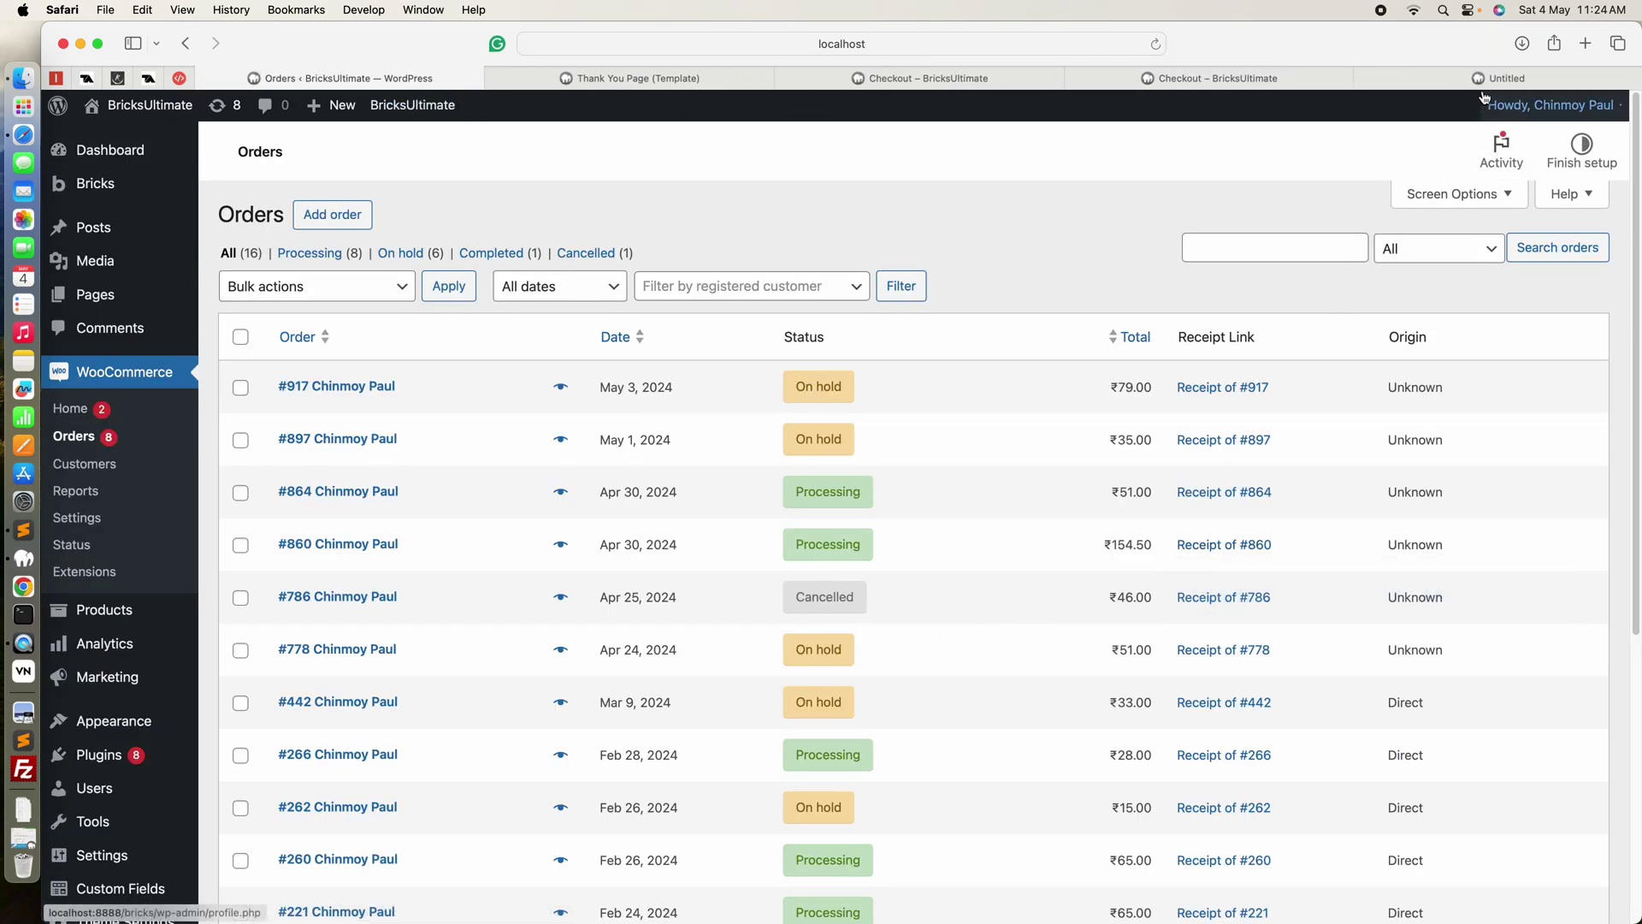
{"action": "left_click", "coordinate": [1488, 79]}
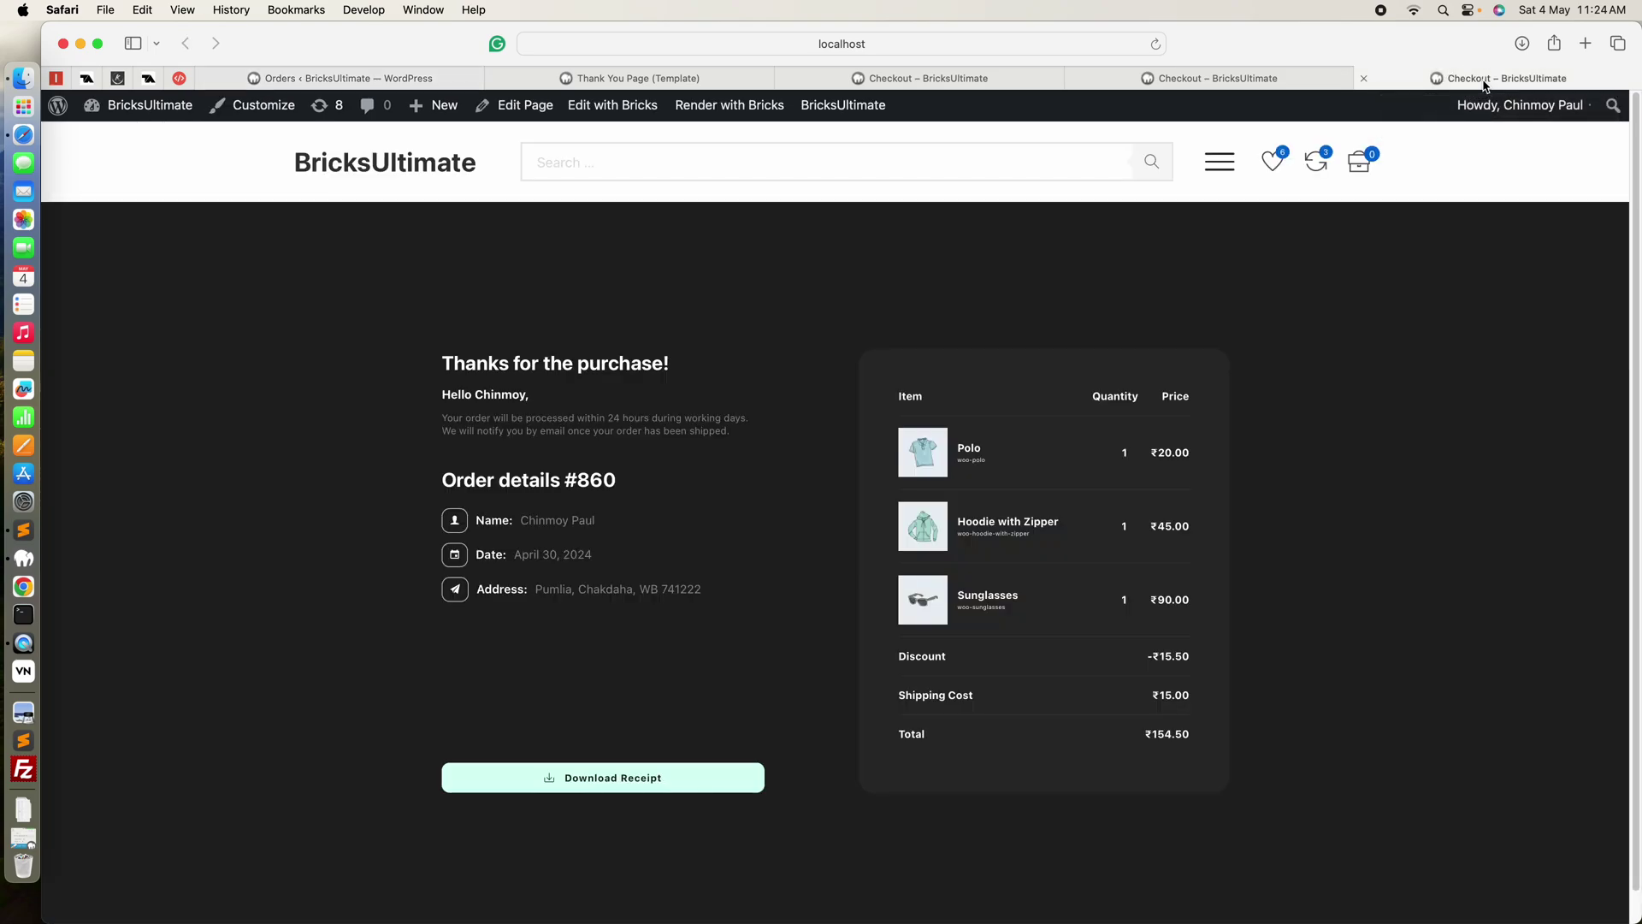
{"action": "scroll", "coordinate": [1214, 656], "scroll_direction": "down", "scroll_amount": 1}
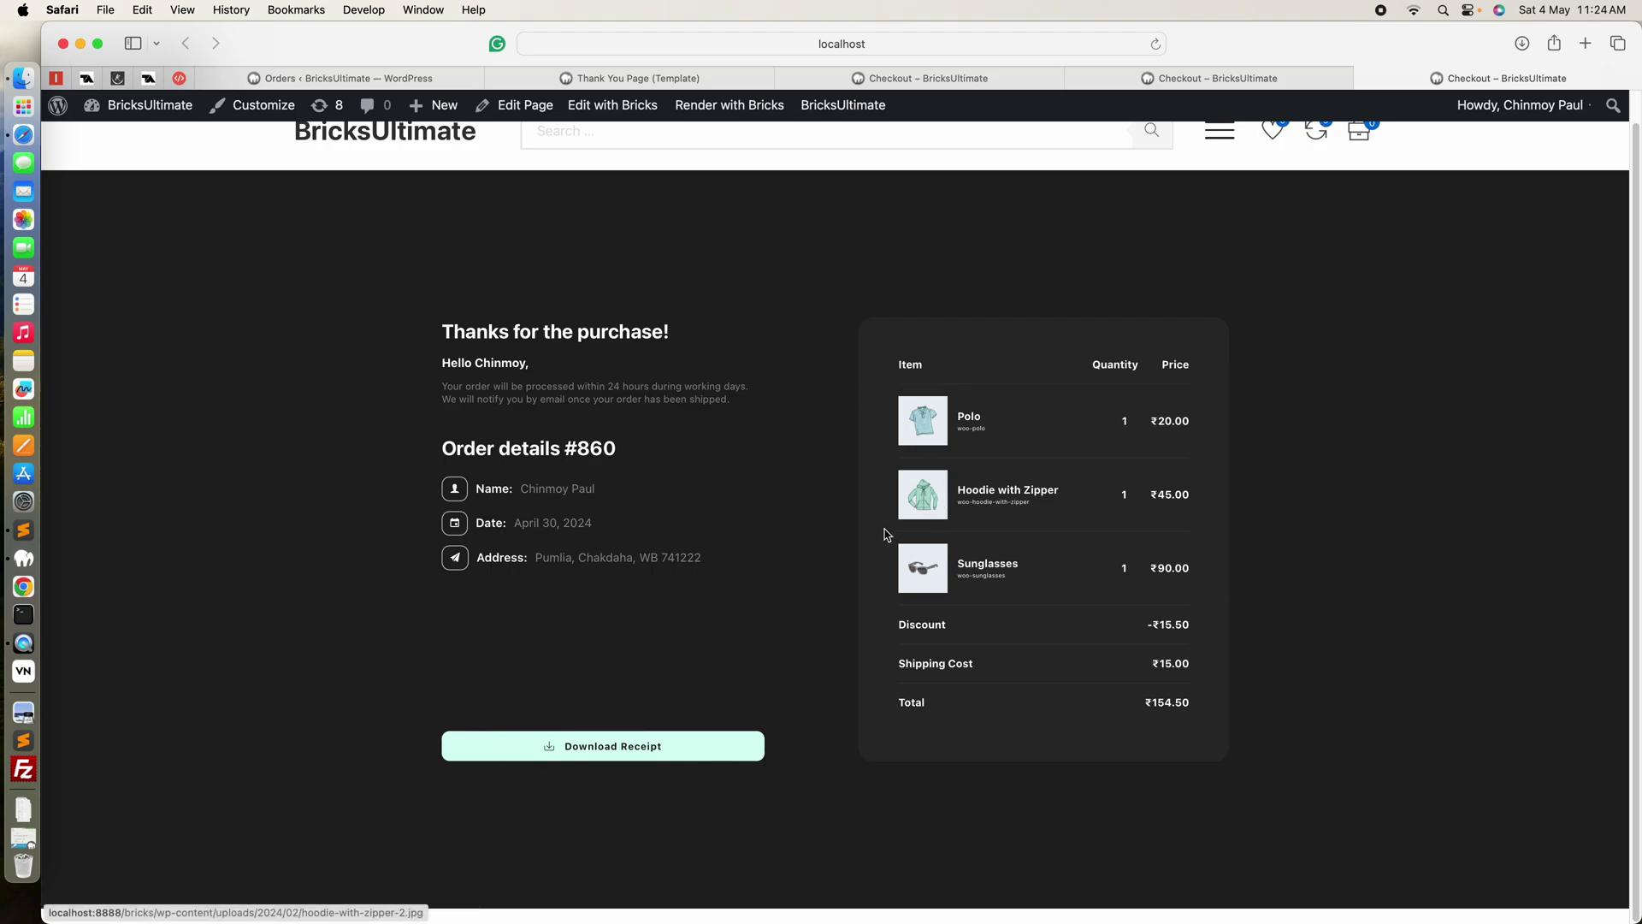
{"action": "scroll", "coordinate": [791, 548], "scroll_direction": "up", "scroll_amount": 1}
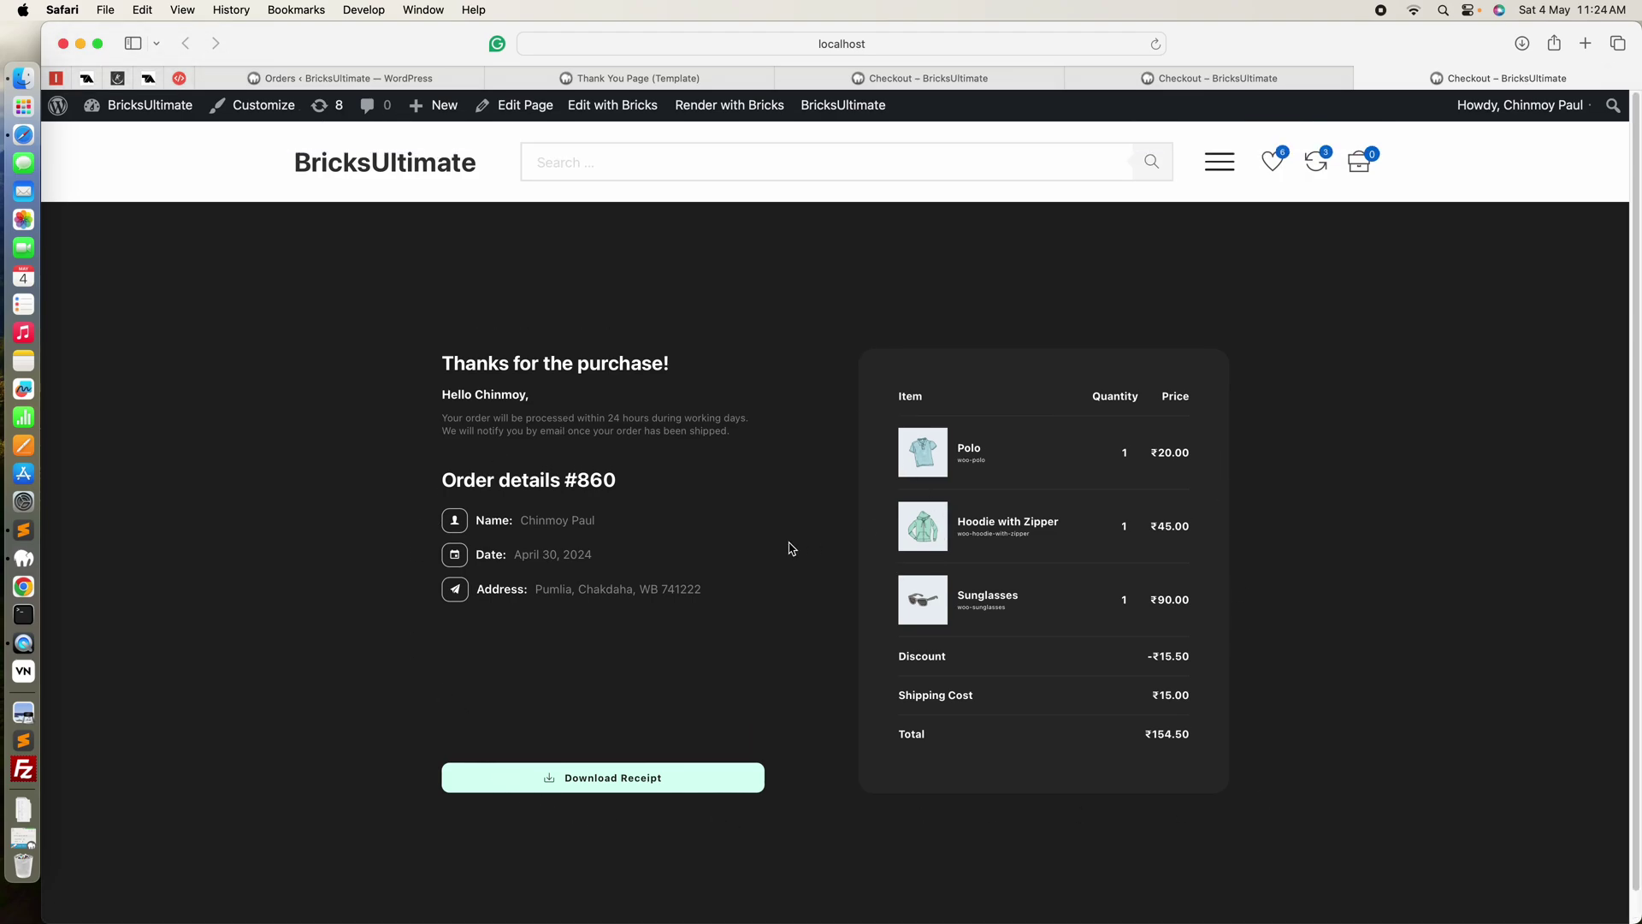